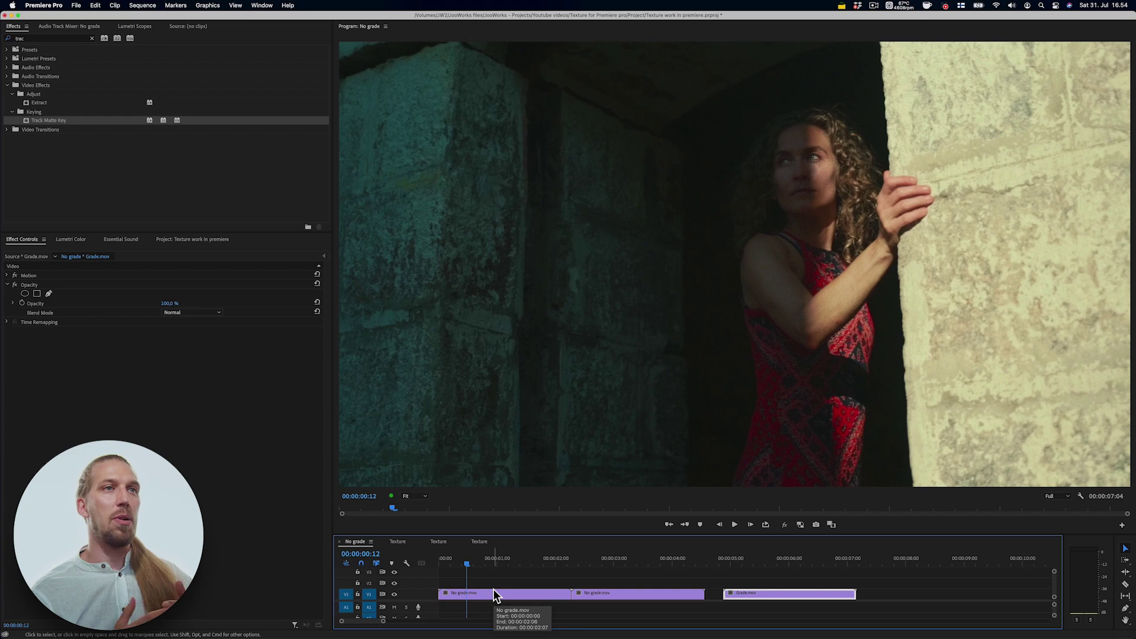
- Add RGB Curves to the first No grade.mov clip, keeping the waveform scope visible
left_click(493, 590)
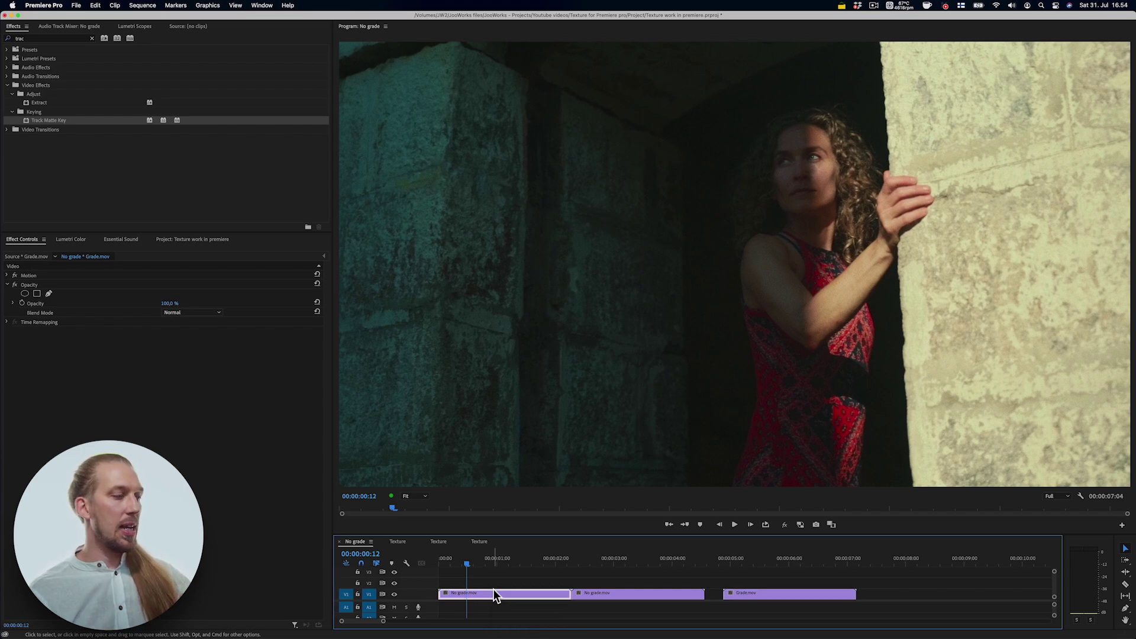
left_click(144, 27)
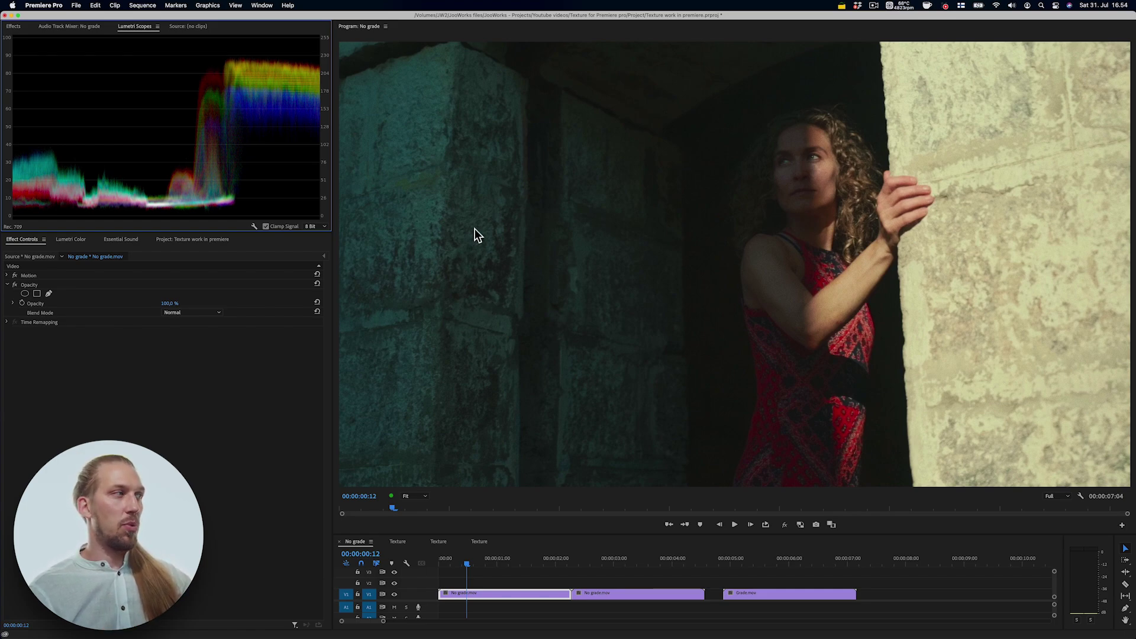
left_click(27, 27)
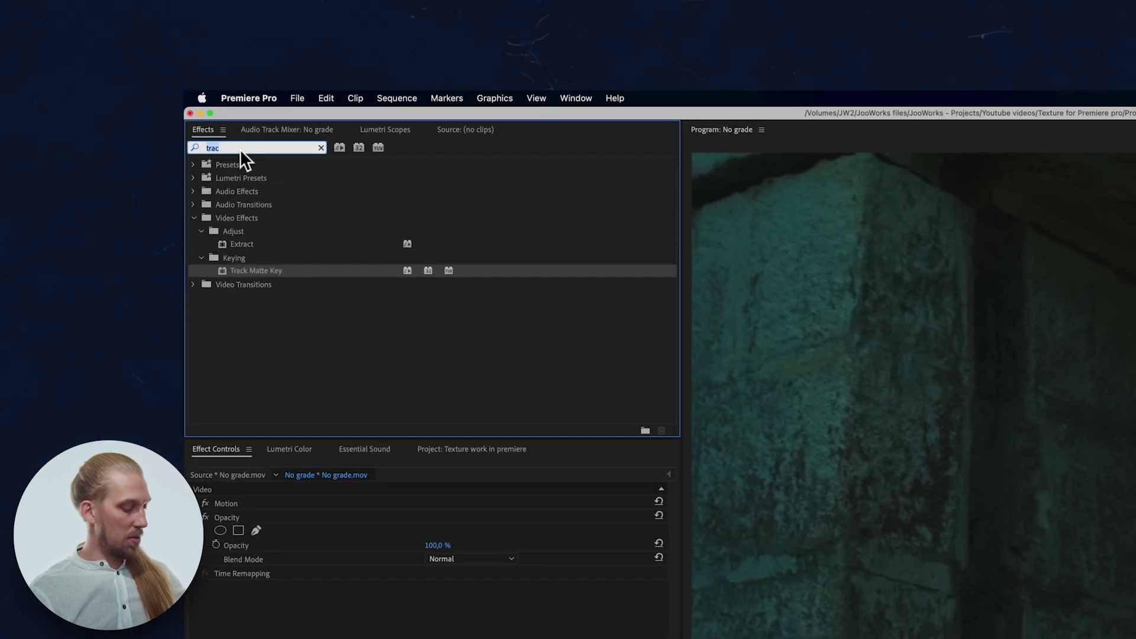
left_click_drag(225, 270, 355, 214)
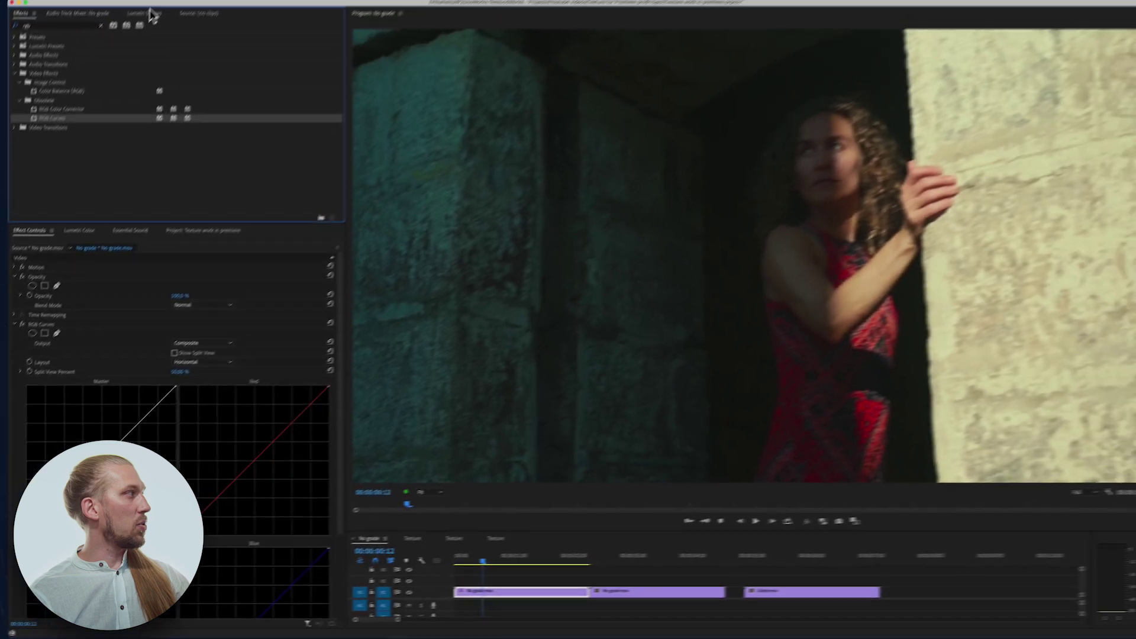
left_click(151, 15)
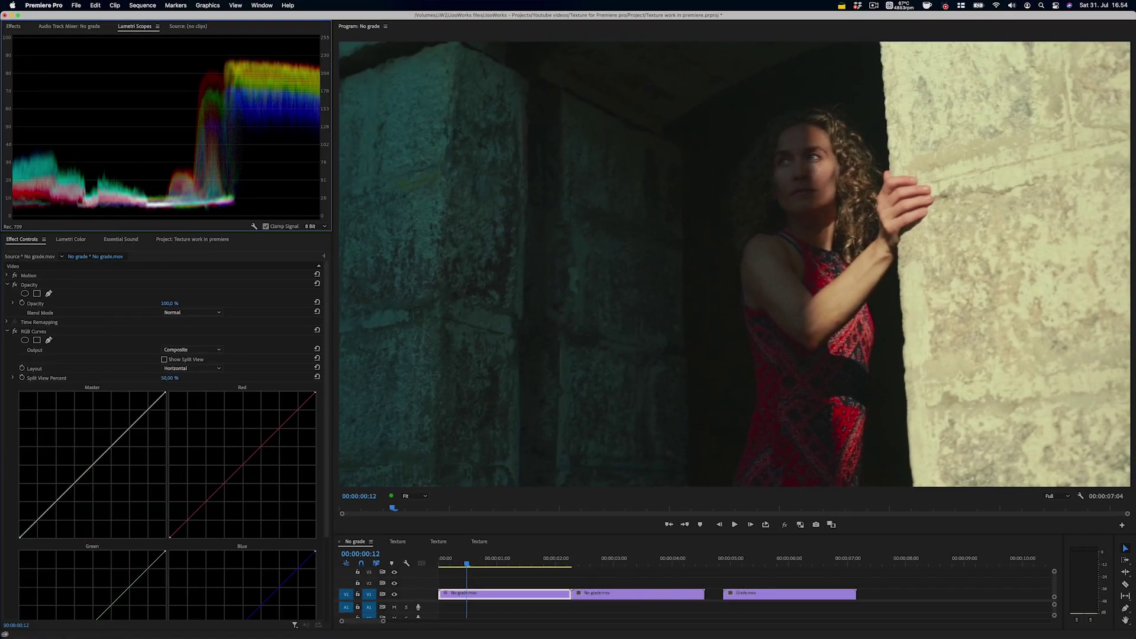
- Lift the Master curve and pull its shadows down, toggling the fx switch to compare
left_click(50, 508)
left_click_drag(75, 485, 70, 484)
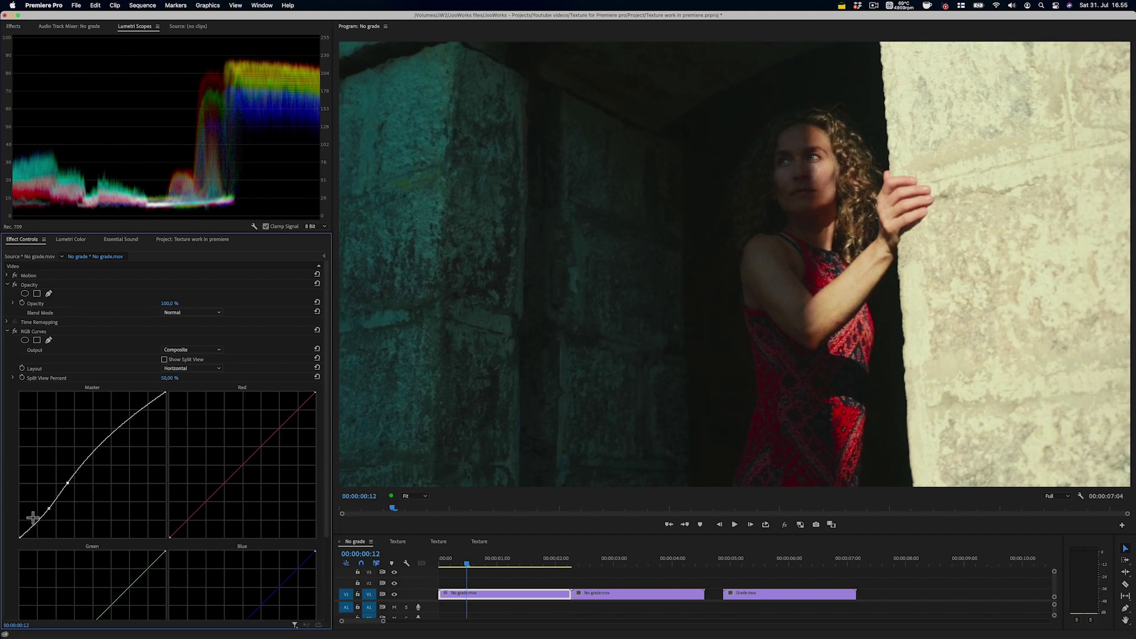
left_click_drag(34, 523, 36, 528)
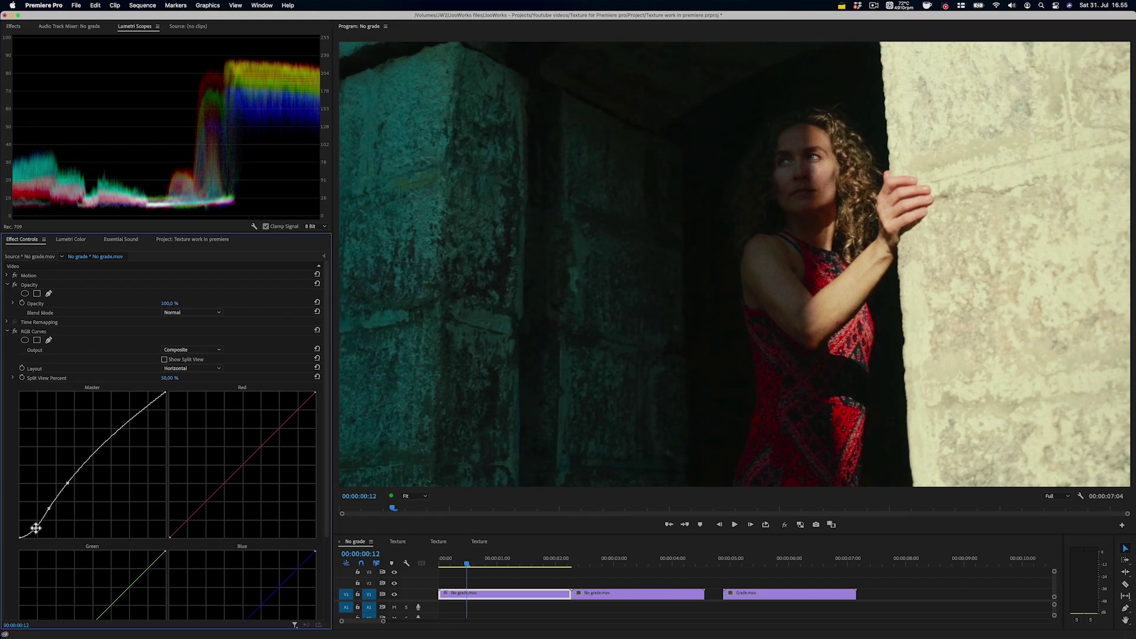
left_click(15, 331)
left_click(15, 331)
left_click(15, 332)
left_click(14, 332)
left_click(15, 332)
- Remove those points and rebuild the Master curve as an S-curve that brightens the wall
left_click_drag(68, 483, 200, 542)
left_click_drag(55, 512, 165, 557)
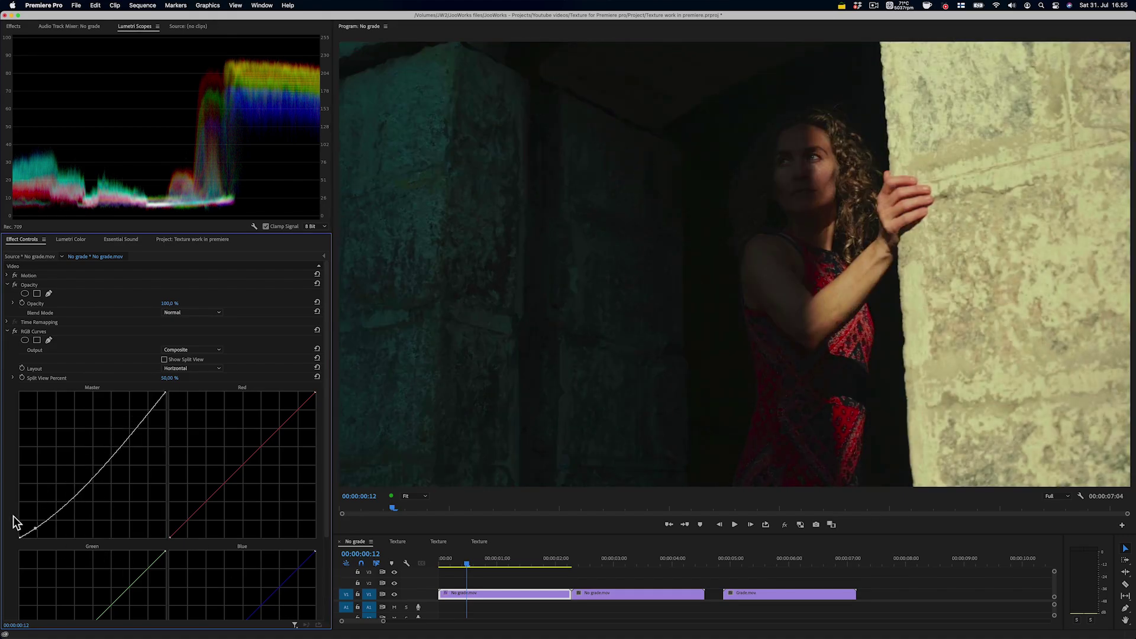
left_click_drag(36, 526, 342, 633)
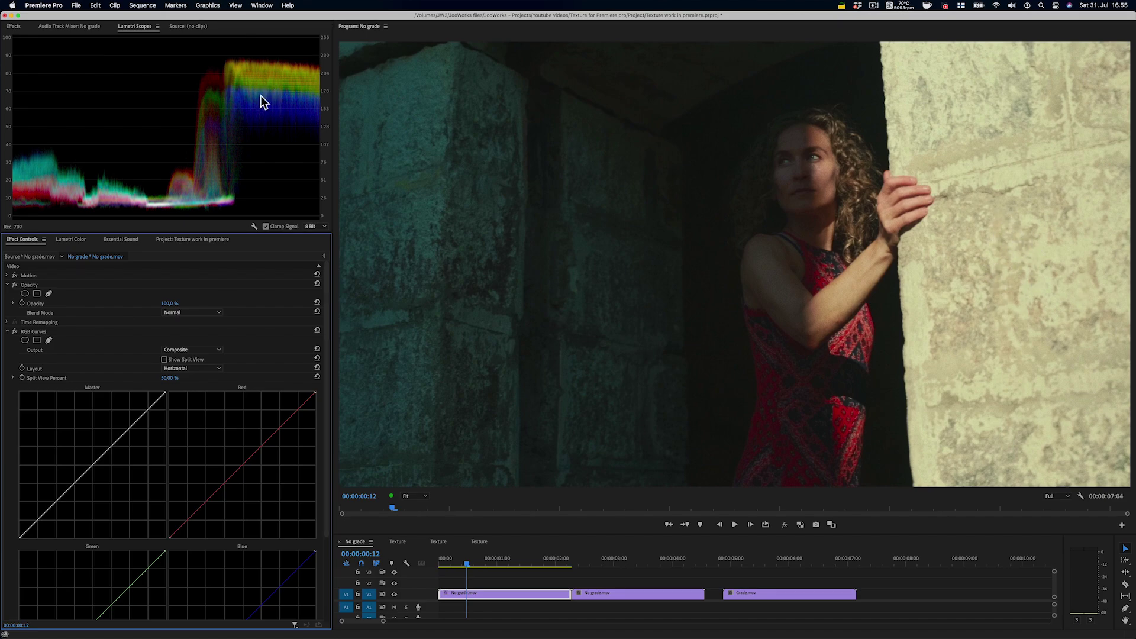
left_click(123, 435)
left_click_drag(107, 450, 109, 460)
left_click_drag(144, 421, 137, 409)
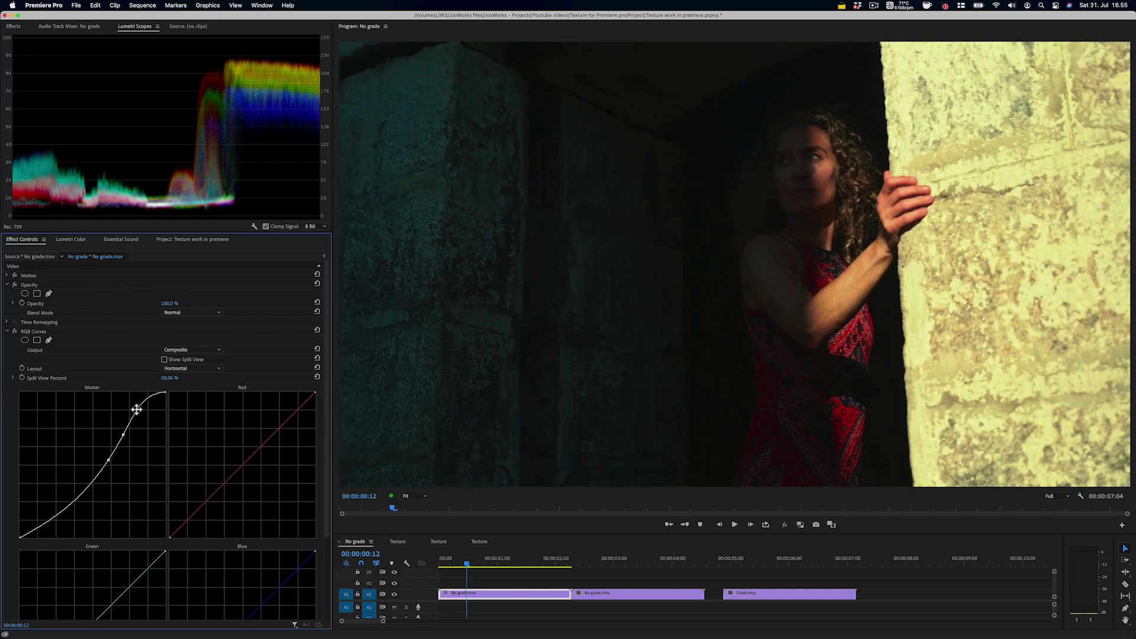
left_click(15, 331)
left_click(14, 330)
left_click(14, 330)
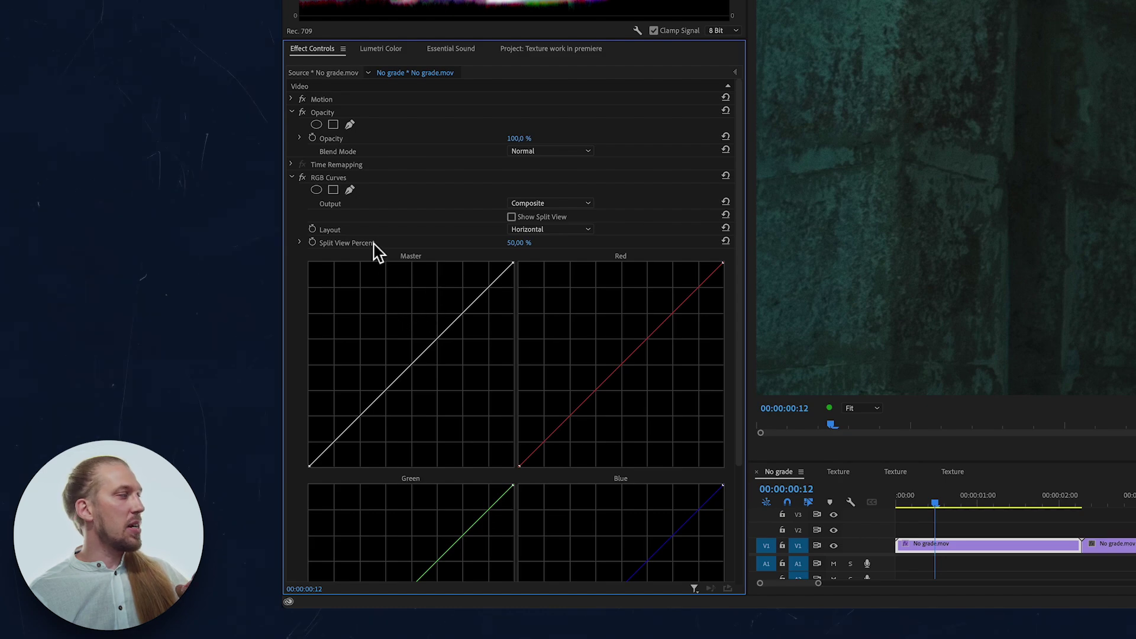
- Show the RGB Curves secondary correction mask and set the luma End Threshold to 28,80
left_click(337, 179)
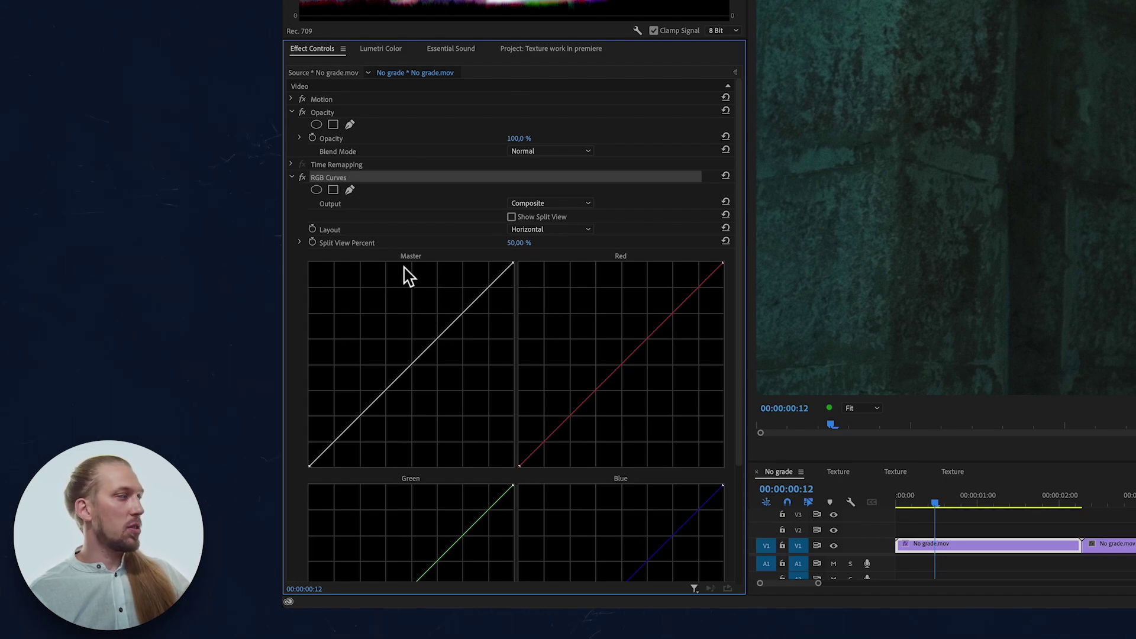
scroll(409, 275, "down", 5)
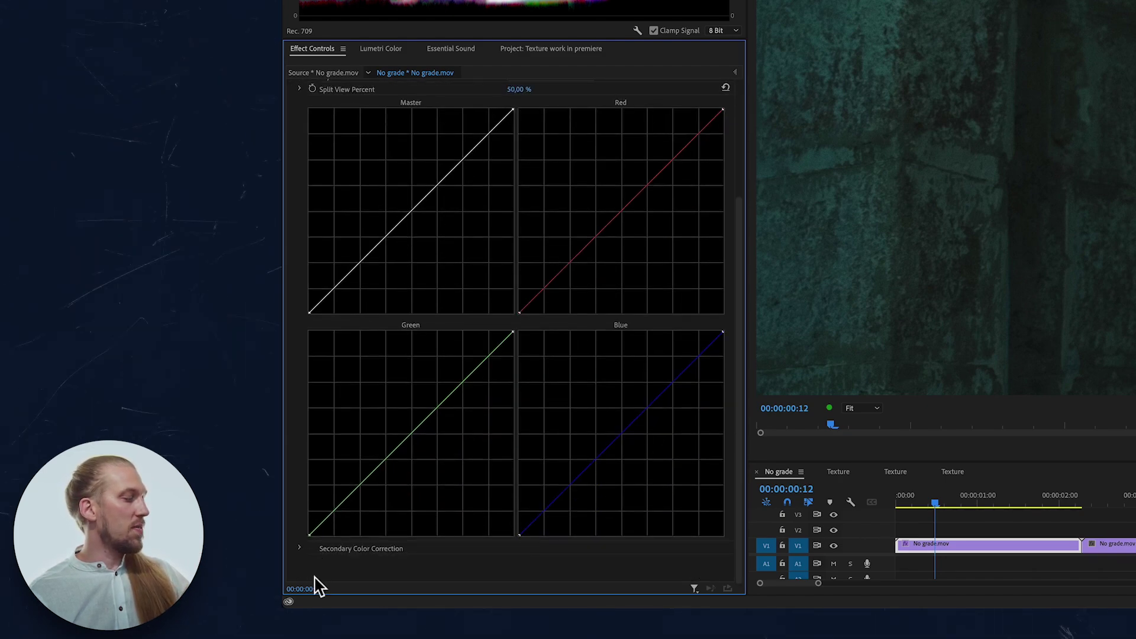
left_click(300, 547)
scroll(452, 460, "down", 4)
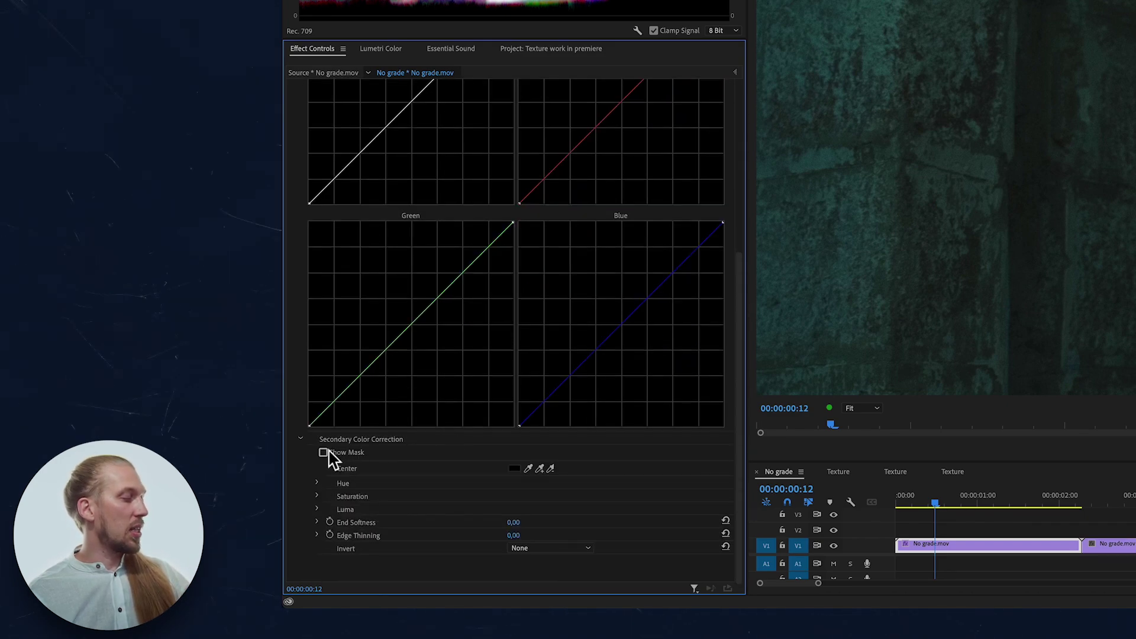
left_click(324, 453)
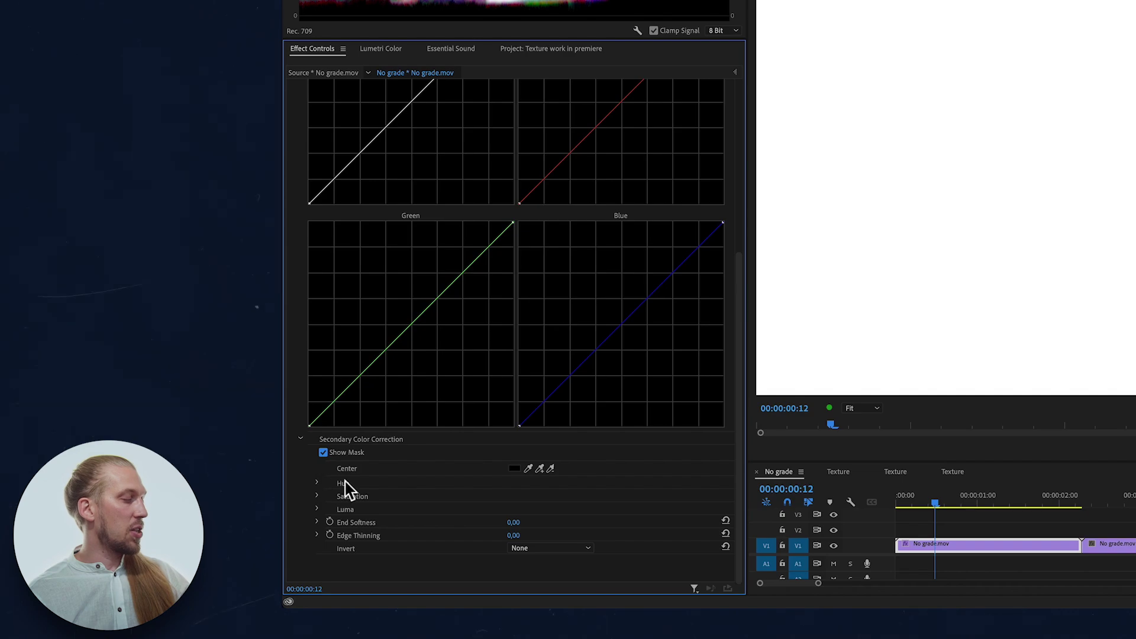
left_click(318, 510)
scroll(439, 495, "down", 2)
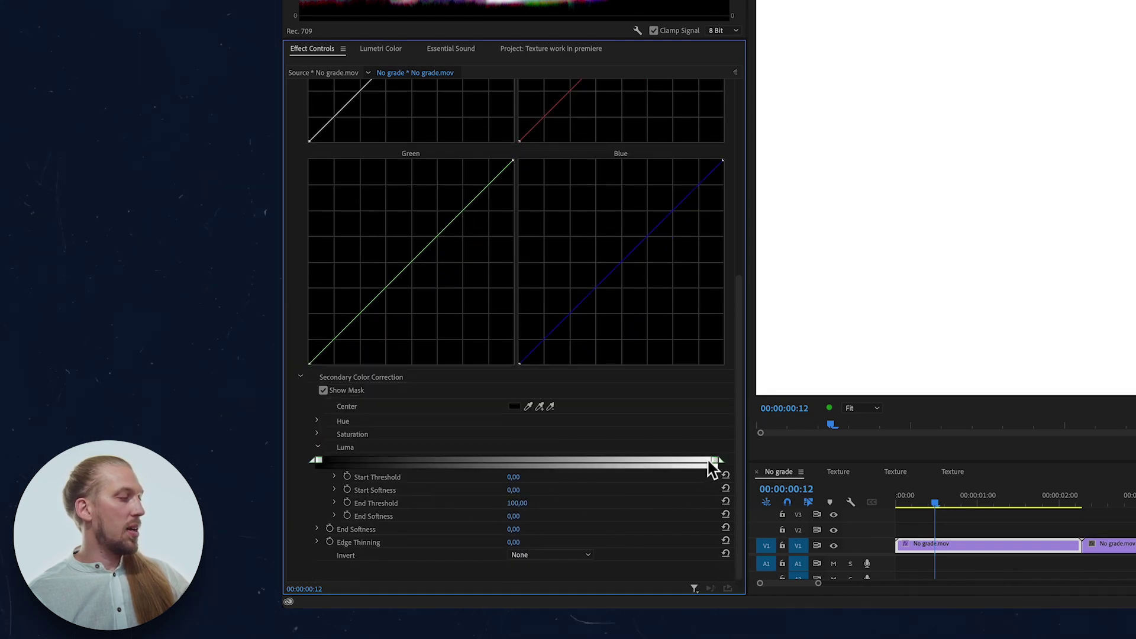
left_click_drag(714, 461, 503, 461)
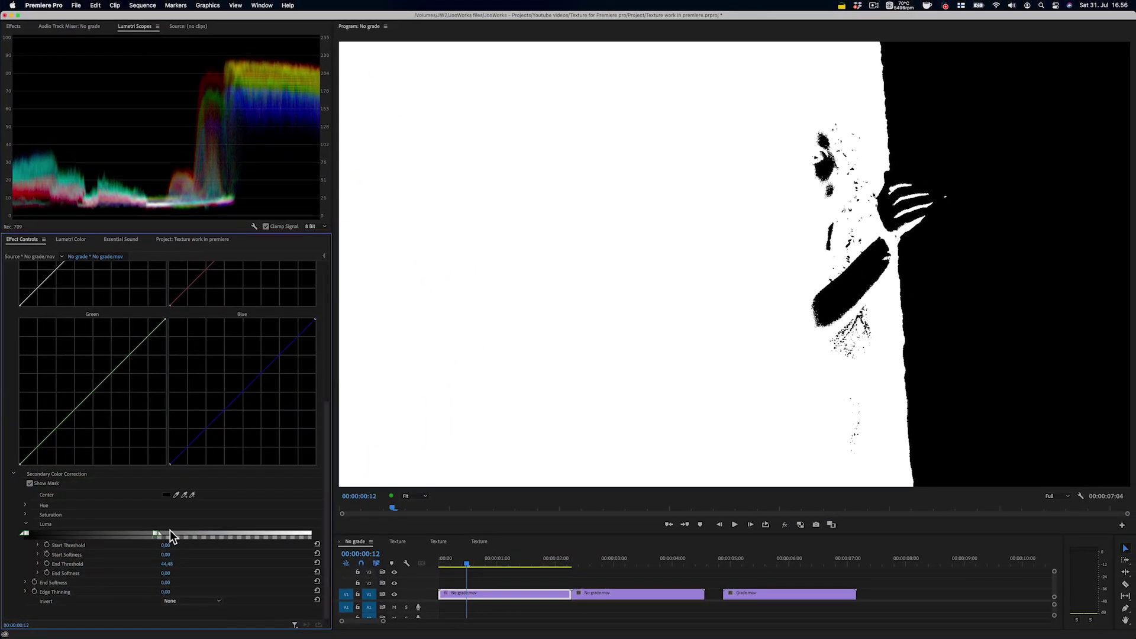
left_click_drag(162, 533, 178, 532)
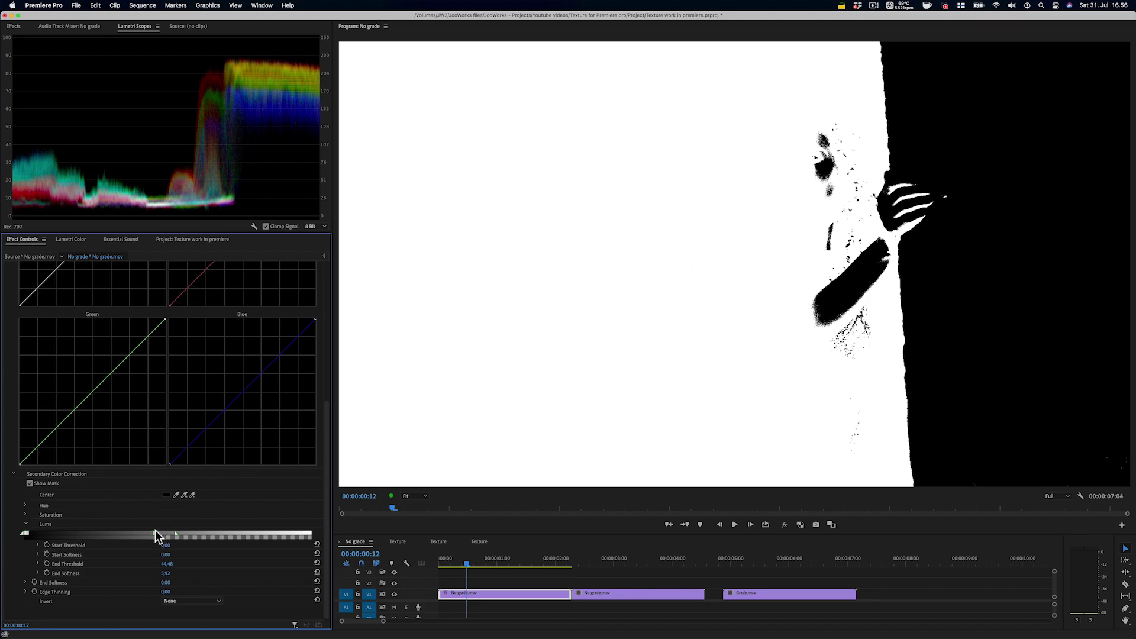
mouse_move(155, 531)
left_mouse_down()
mouse_move(105, 535)
mouse_move(181, 528)
mouse_move(165, 531)
left_mouse_up()
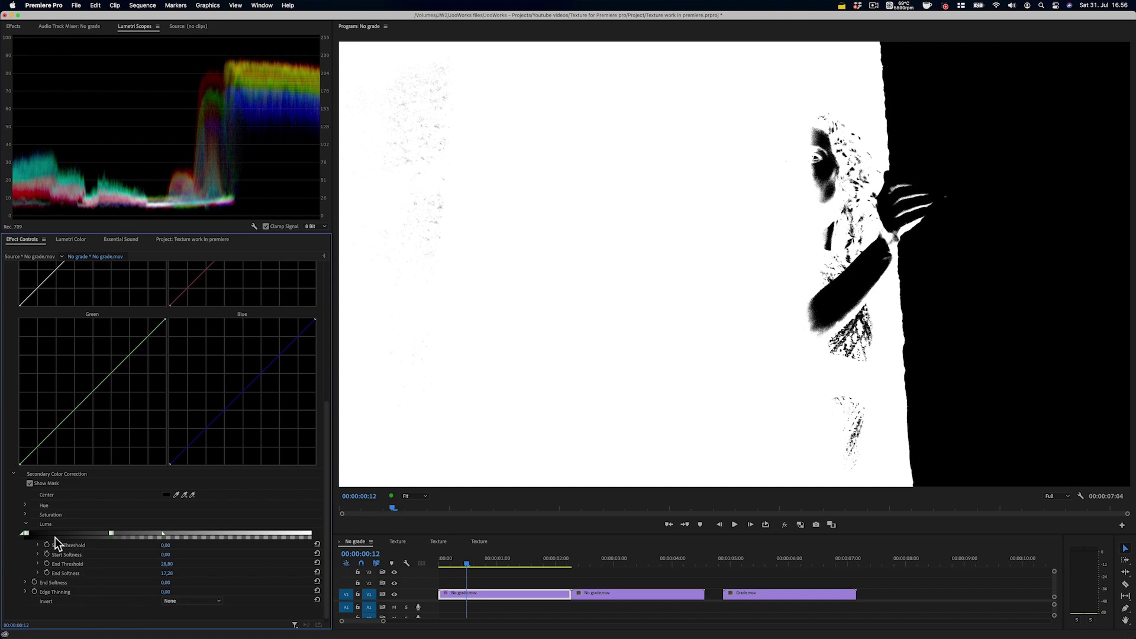
- Set the mask End Softness to 20,00
scroll(192, 587, "down", 1)
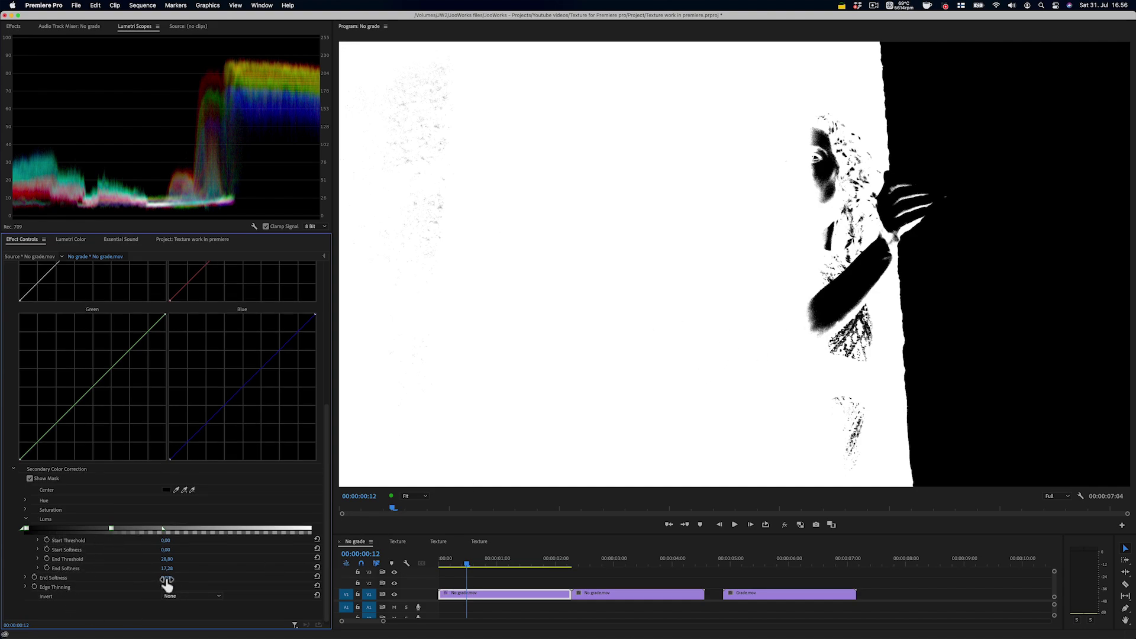
mouse_move(167, 584)
left_mouse_down()
mouse_move(193, 583)
mouse_move(172, 584)
mouse_move(181, 584)
left_mouse_up()
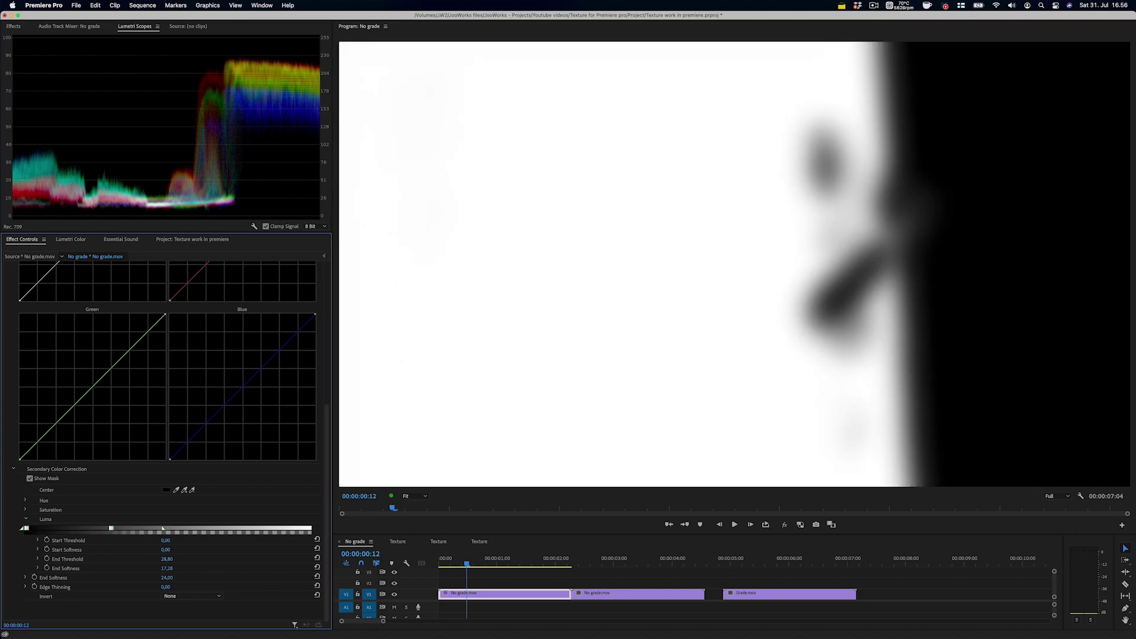
mouse_move(181, 583)
left_mouse_down()
mouse_move(169, 584)
mouse_move(178, 579)
left_mouse_up()
left_click(169, 578)
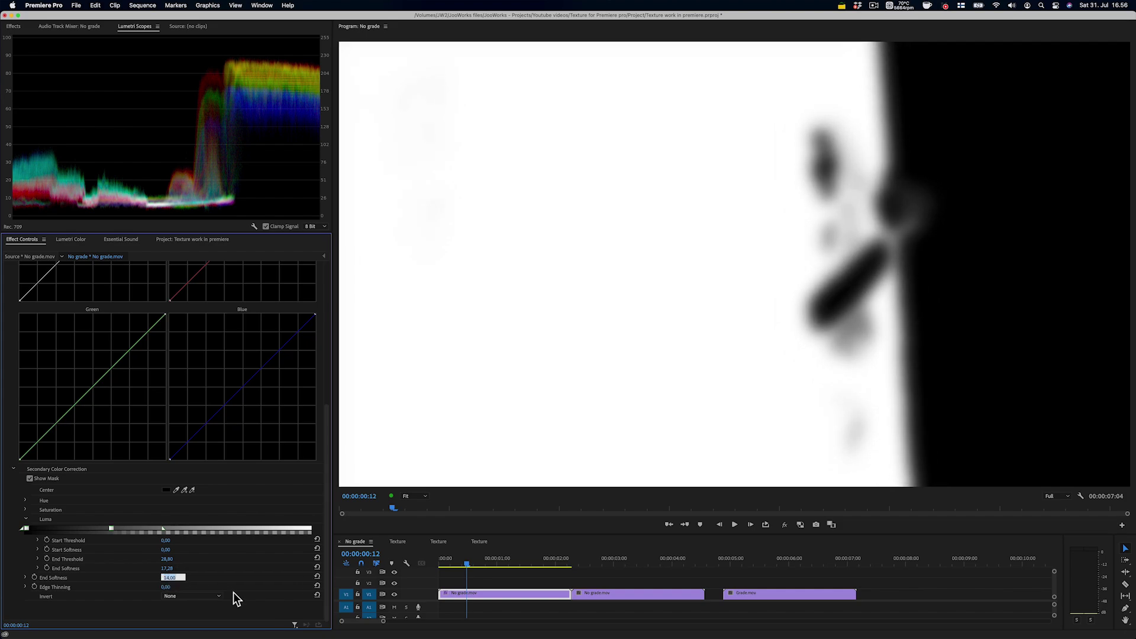
type("20")
key("Return")
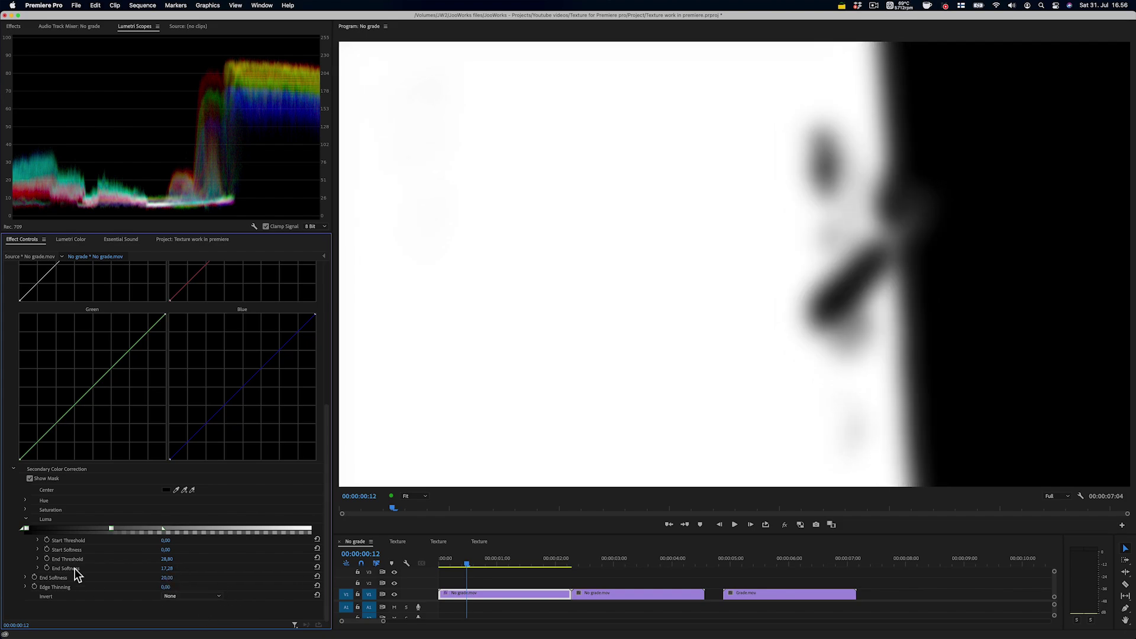
- Hide the mask and lift the Master curve with two points, comparing with the fx toggle
left_click(30, 479)
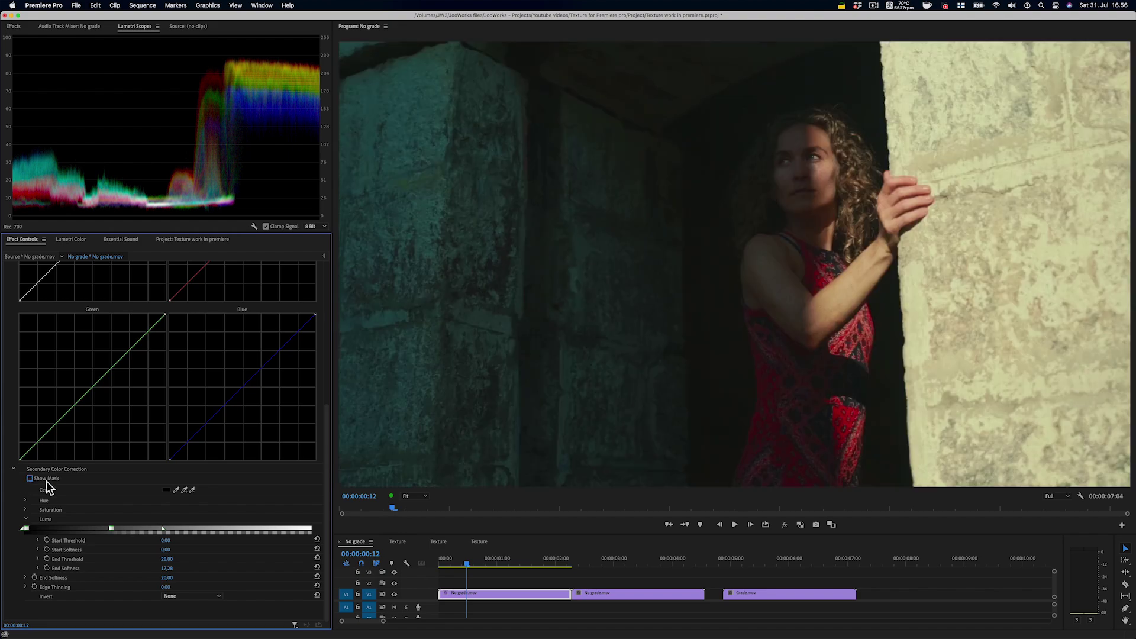
scroll(103, 494, "up", 5)
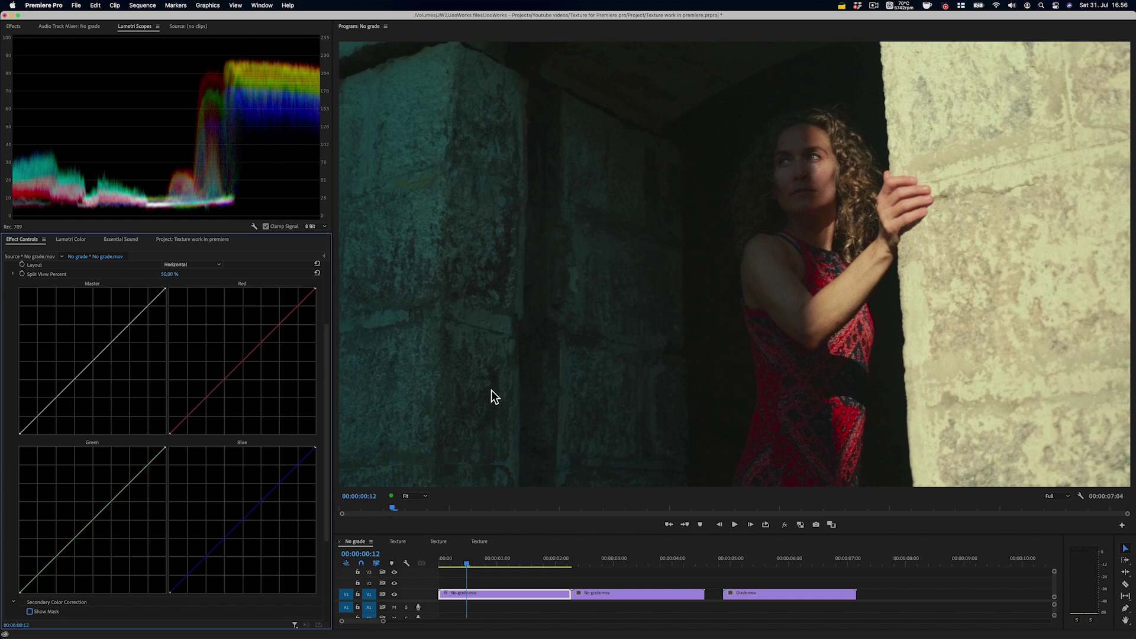
left_click(51, 403)
left_click_drag(66, 387, 29, 429)
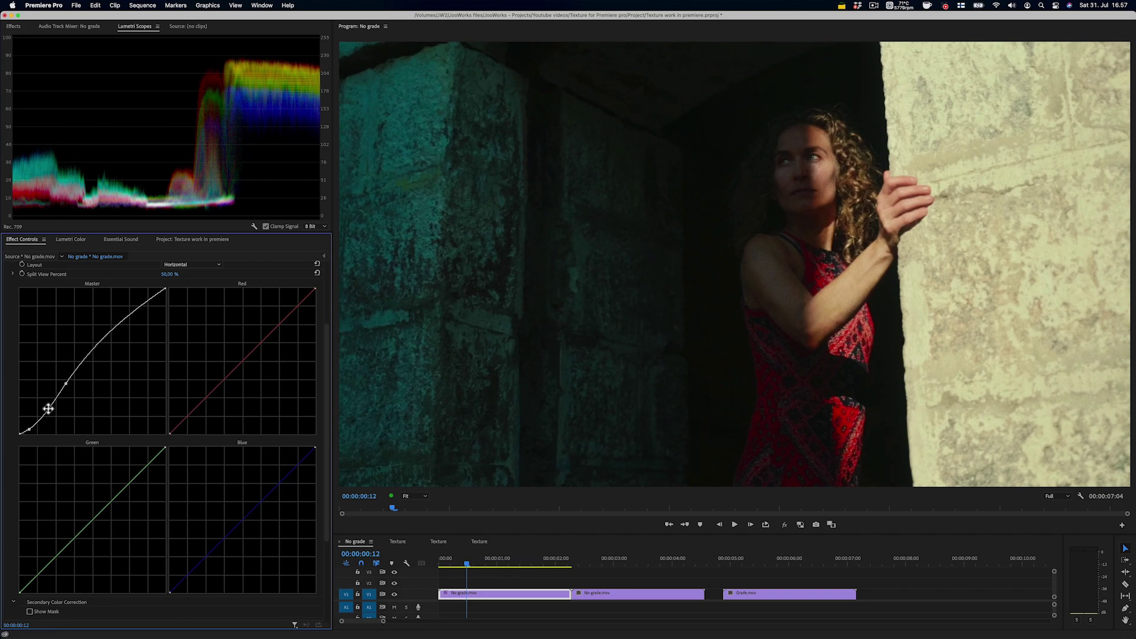
left_click(48, 408)
scroll(24, 308, "up", 3)
left_click(14, 280)
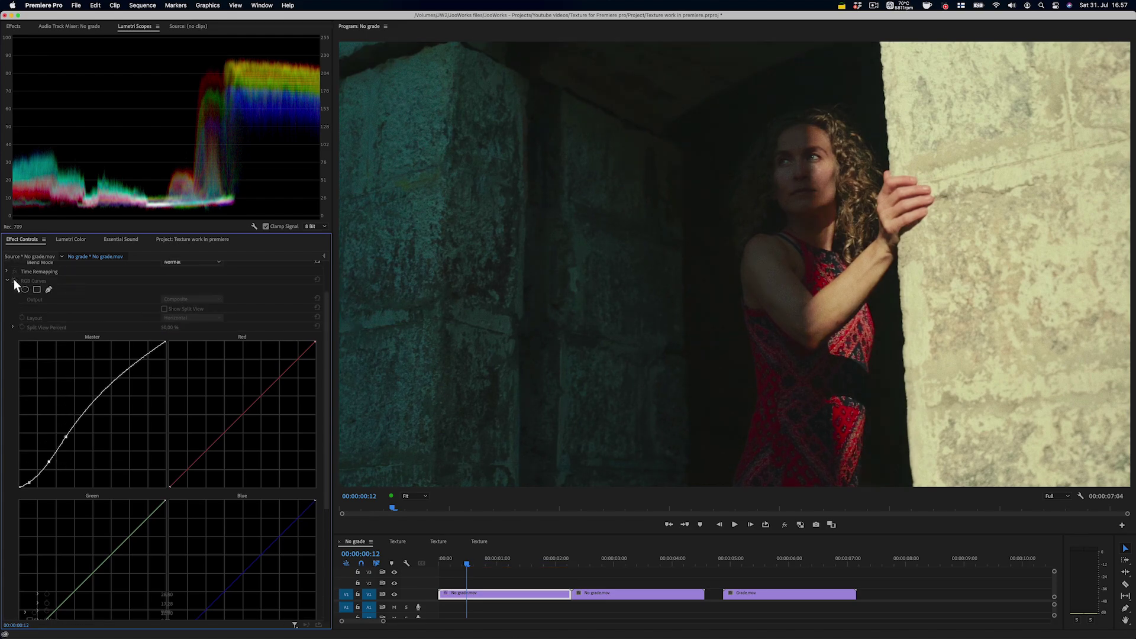
left_click(14, 282)
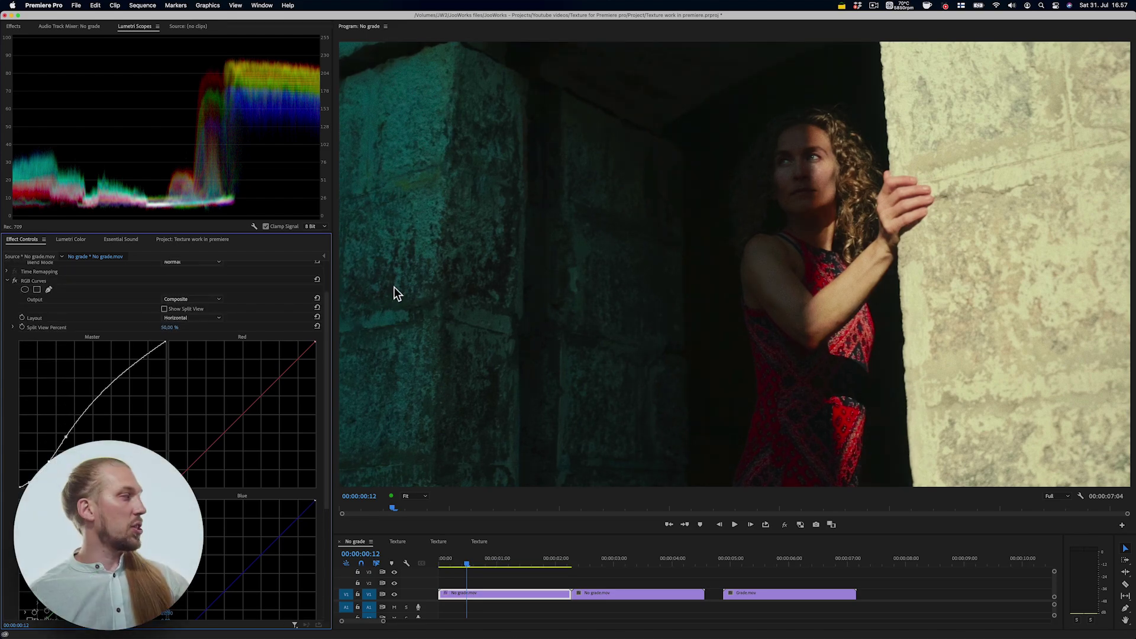
left_click(14, 279)
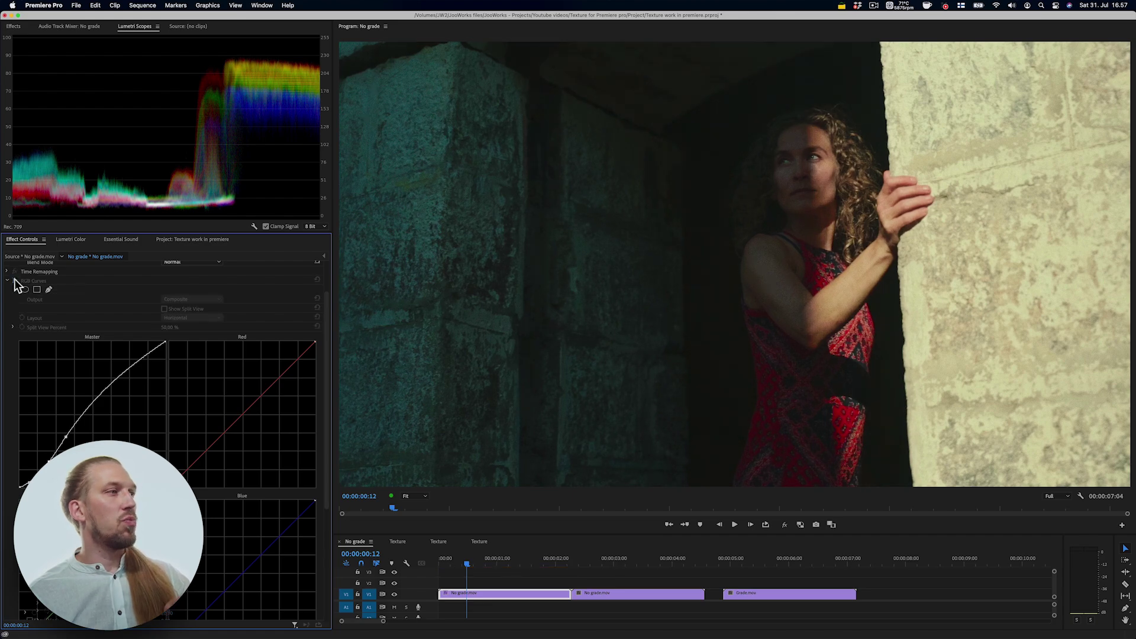
left_click(14, 280)
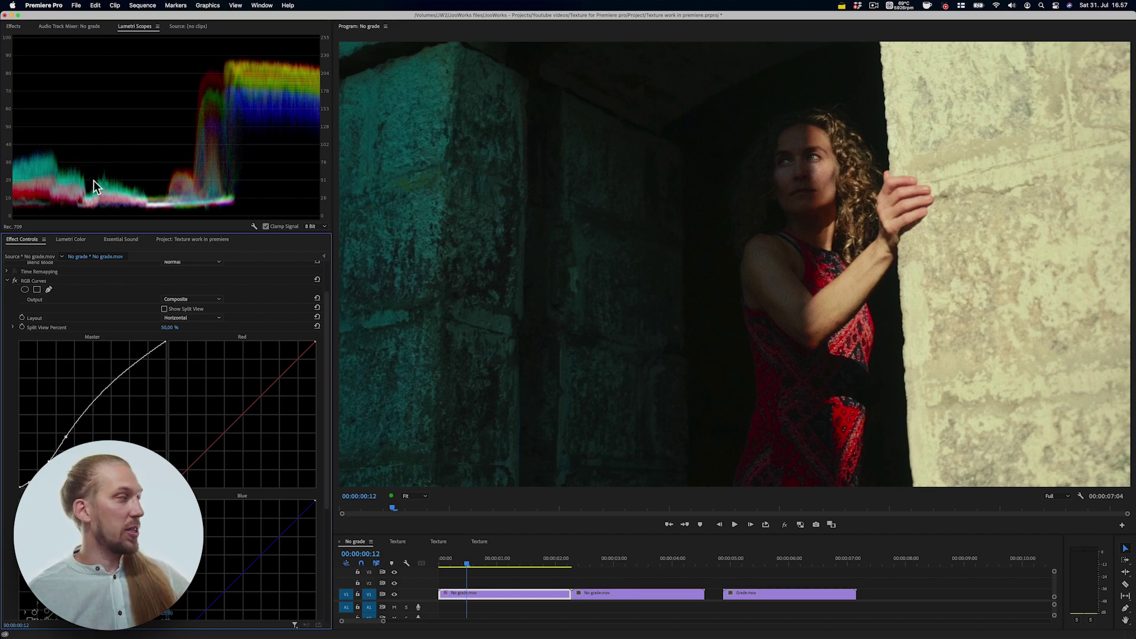
- Rename the curves effect to 'RGB Curves (SH texture)'
left_click(7, 281)
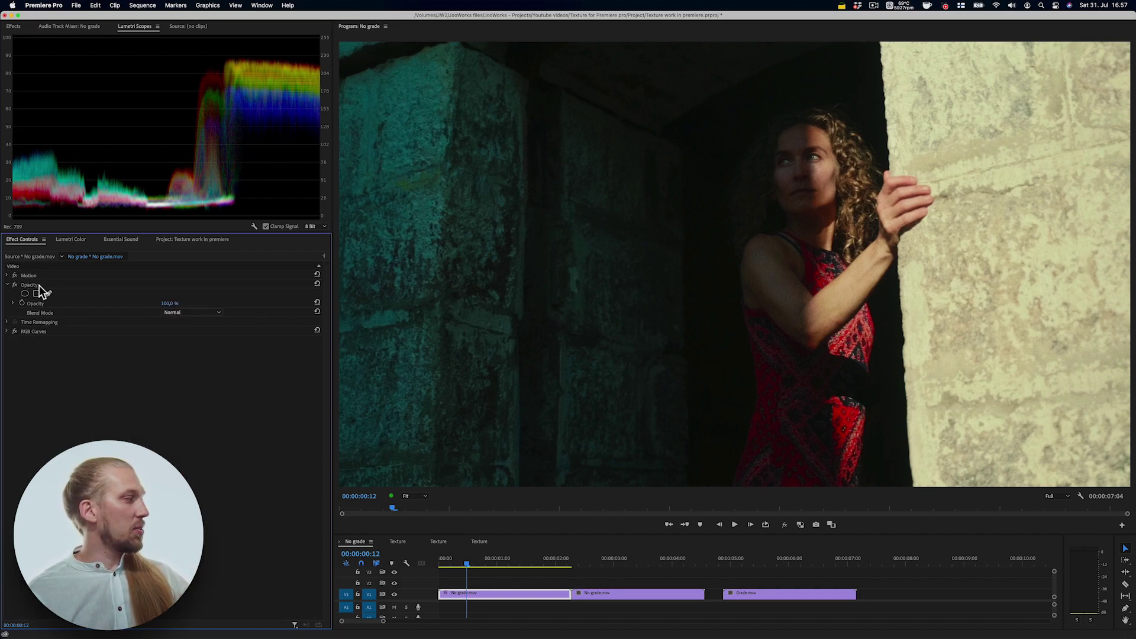
right_click(37, 330)
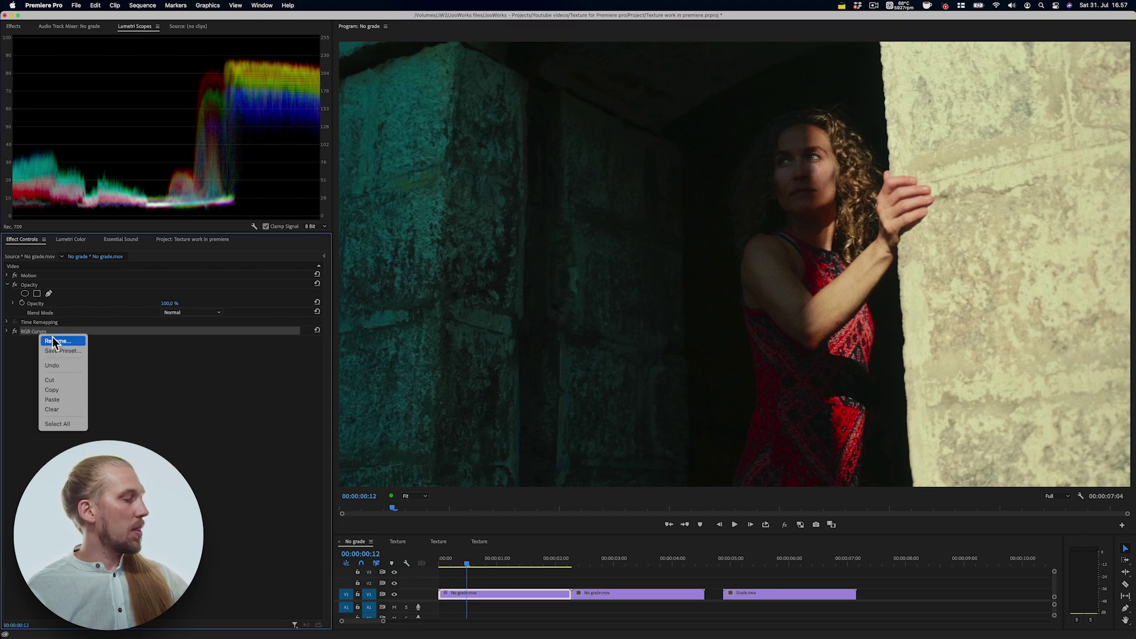
left_click(52, 336)
type("texture")
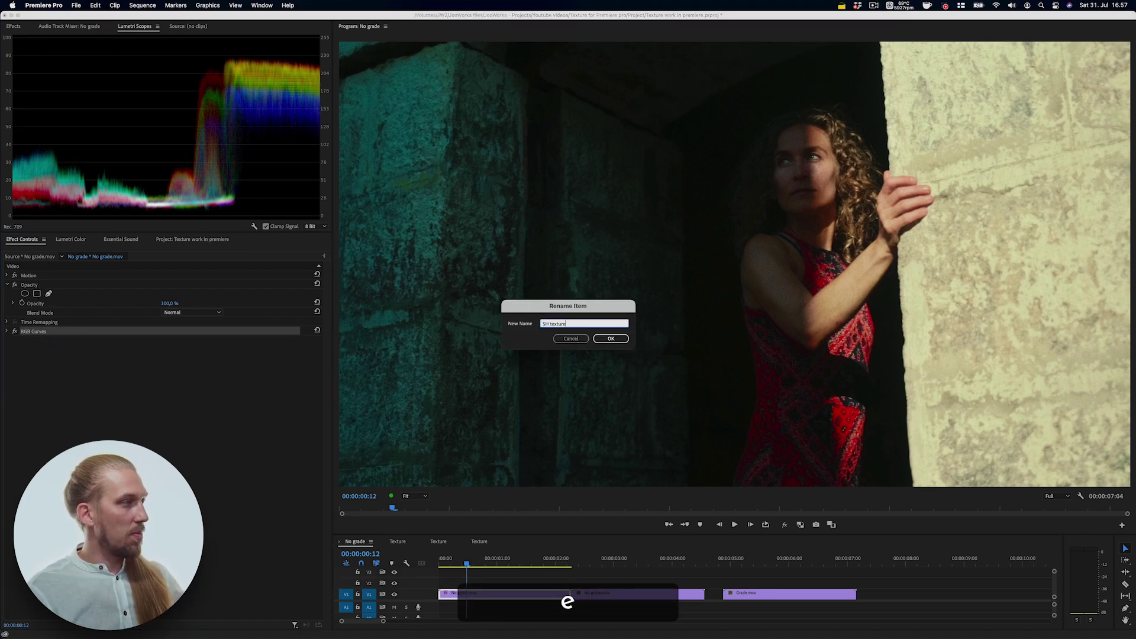
key("Return")
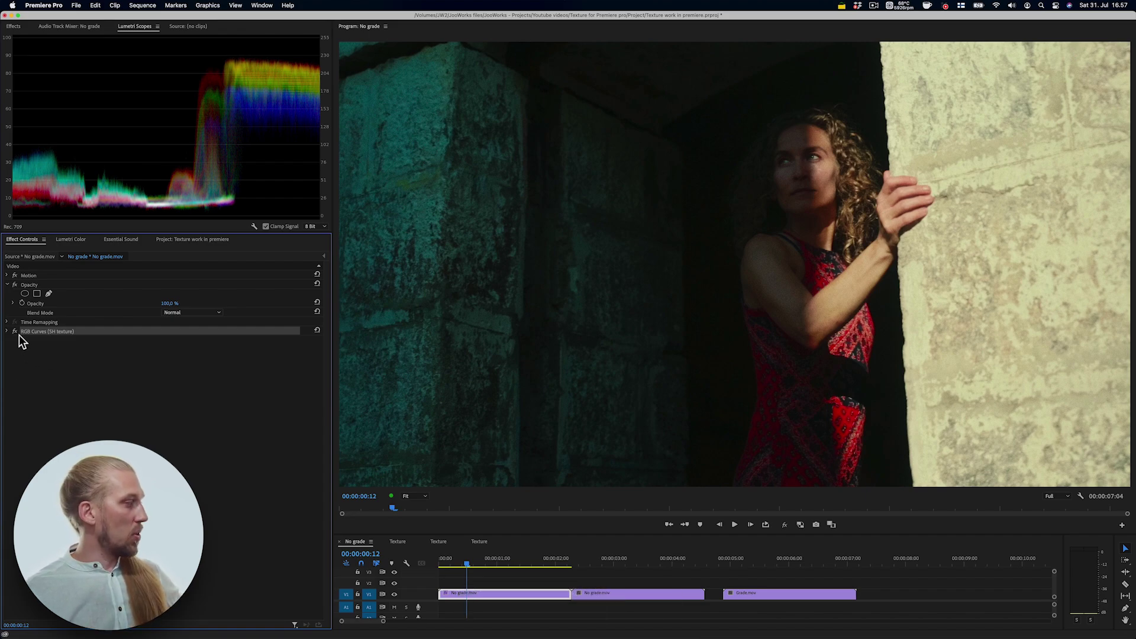
- Duplicate the renamed curves effect and drag the copy's Master point back toward straight
key("super+c")
key("super+v")
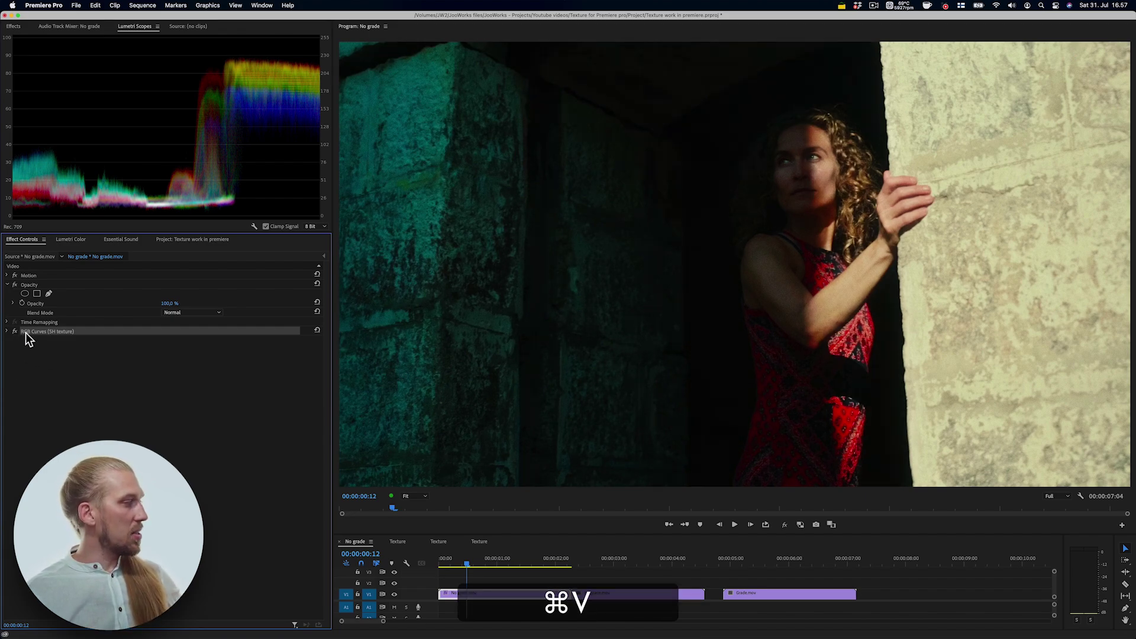
left_click(35, 342)
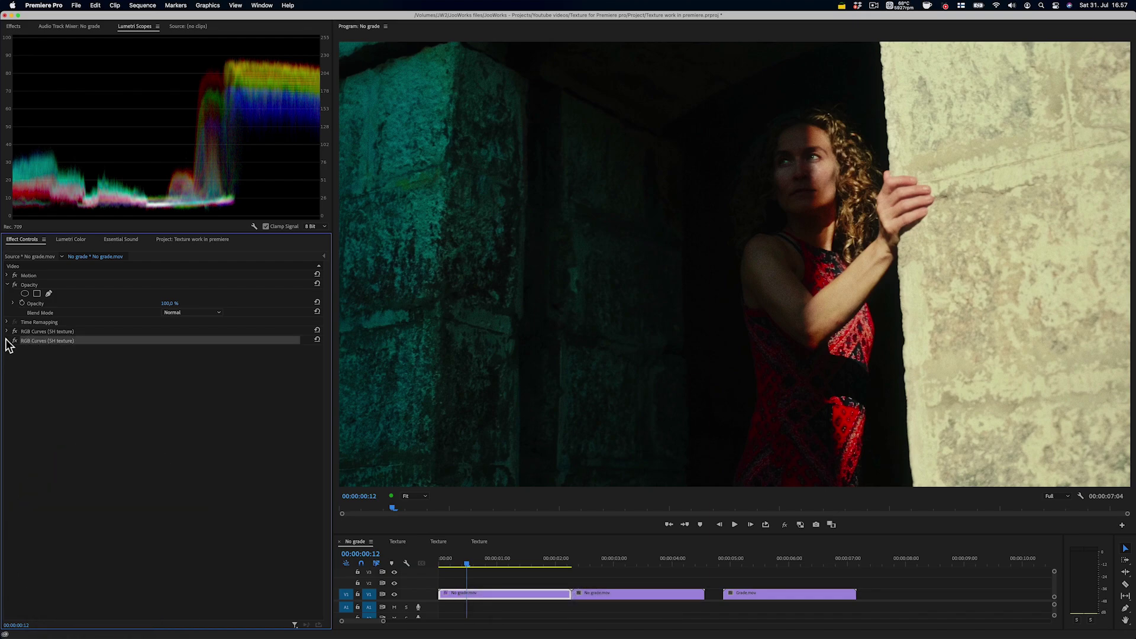
left_click(7, 341)
left_click_drag(71, 487, 107, 574)
- Set the second curves copy to Invert Mask, preview the mask, then hide it
scroll(137, 450, "down", 6)
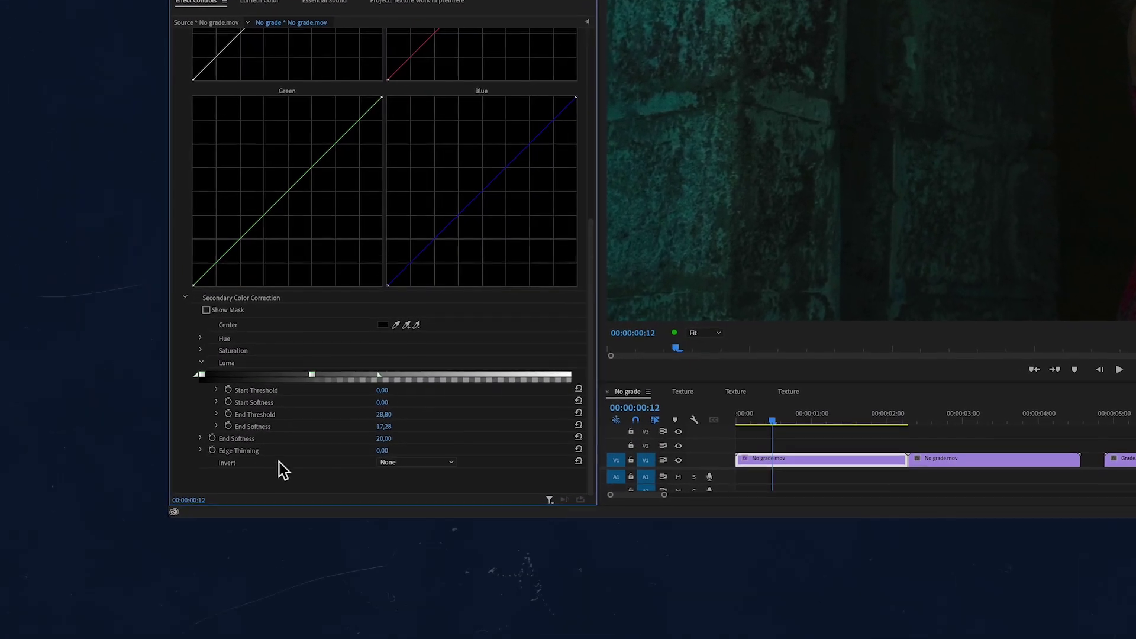
left_click(405, 457)
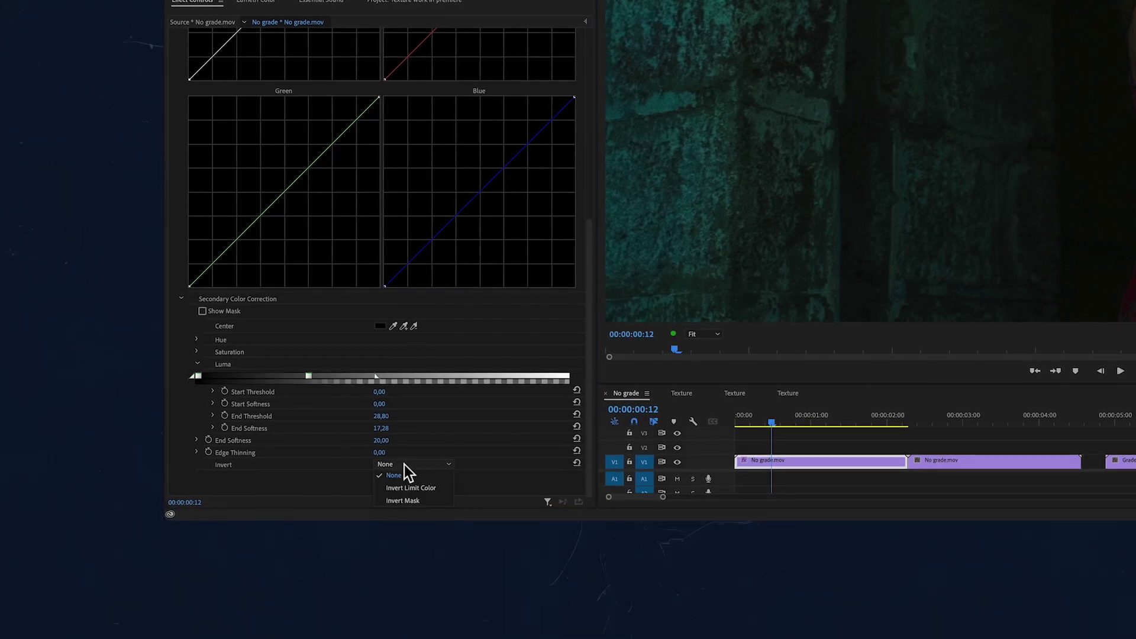
left_click(421, 496)
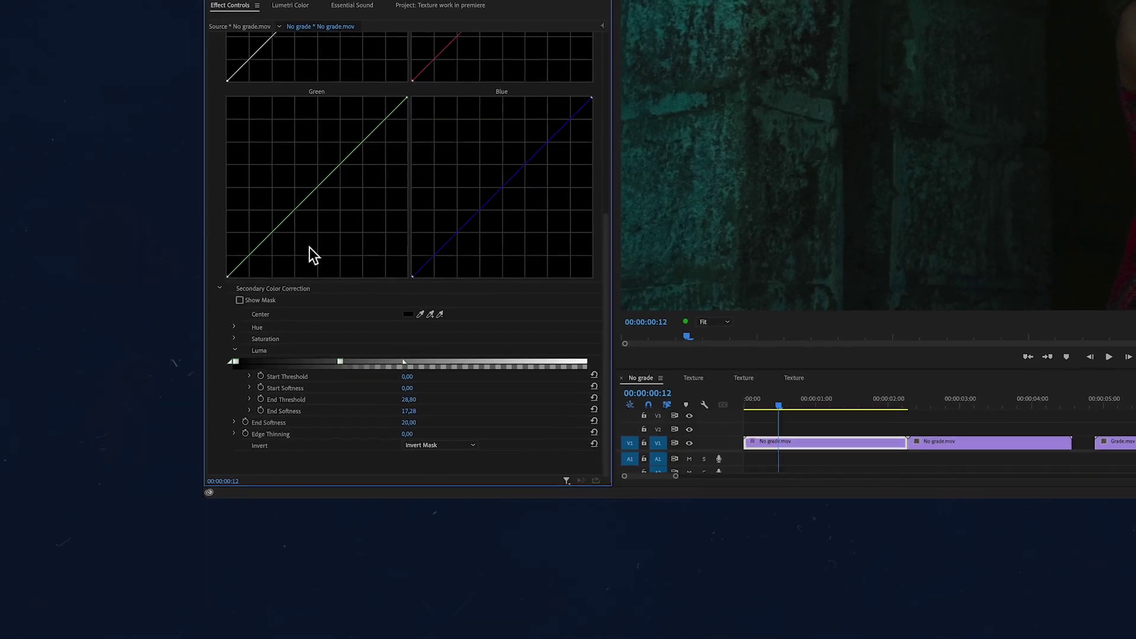
left_click(250, 298)
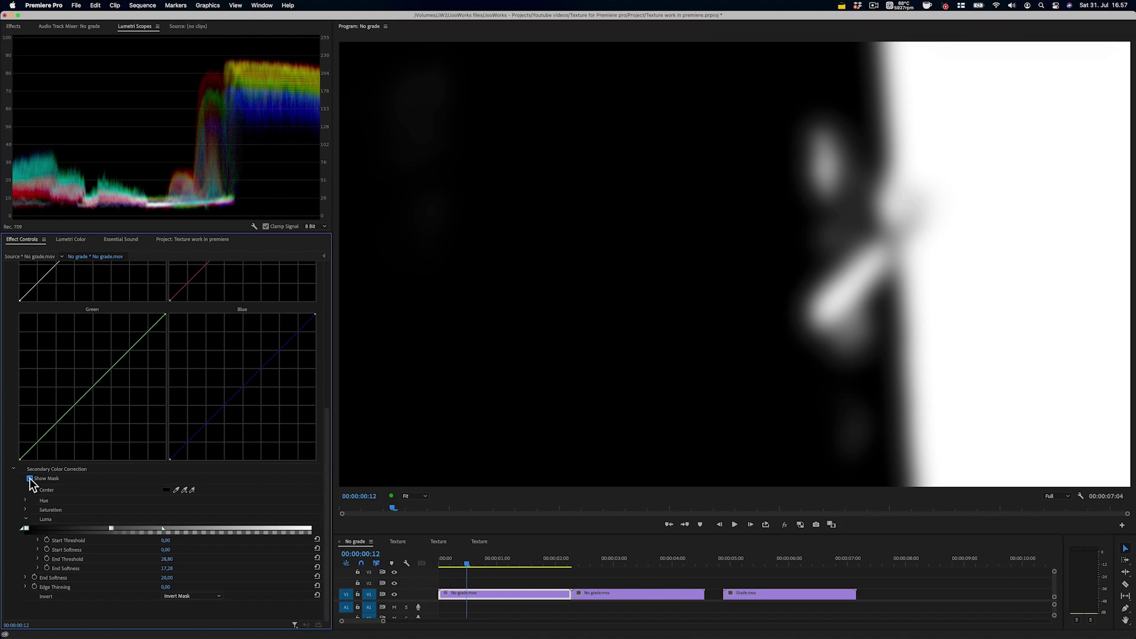
left_click(30, 479)
scroll(66, 362, "up", 10)
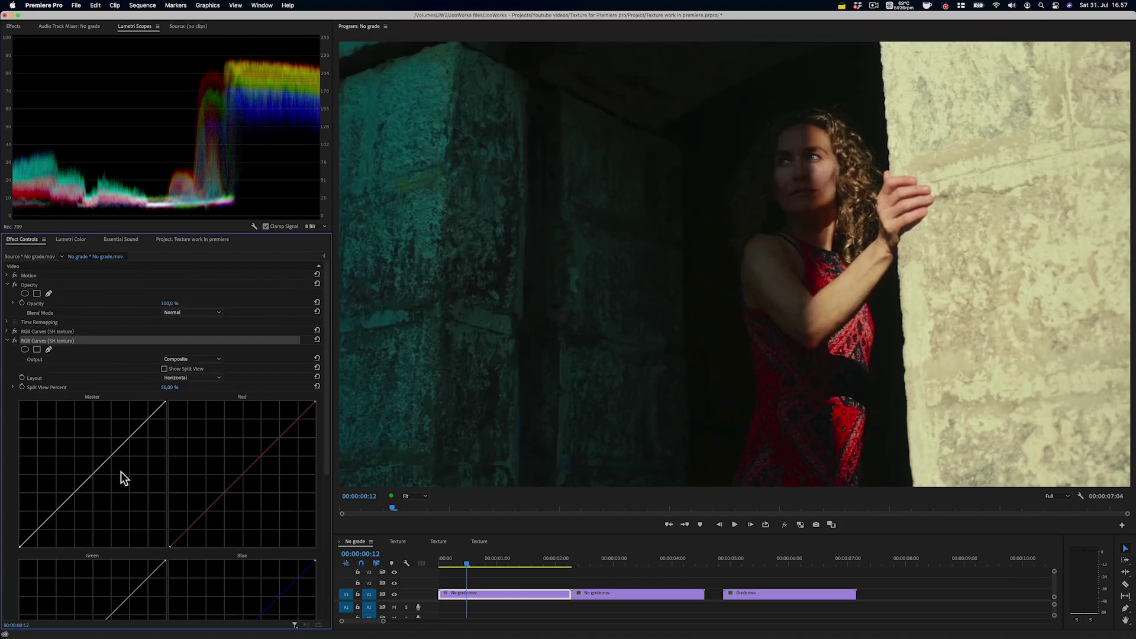
- Bend the copy's Master curve into a darkening S-curve and compare with its fx switch
left_click_drag(101, 468, 113, 476)
left_click_drag(155, 424, 148, 418)
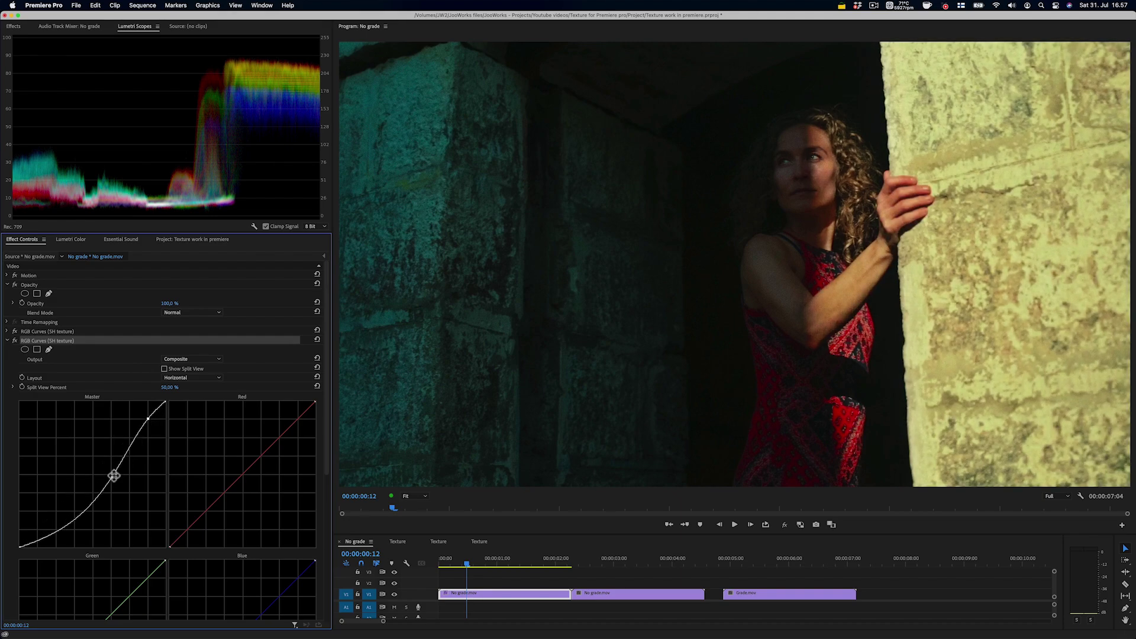
left_click_drag(113, 476, 115, 476)
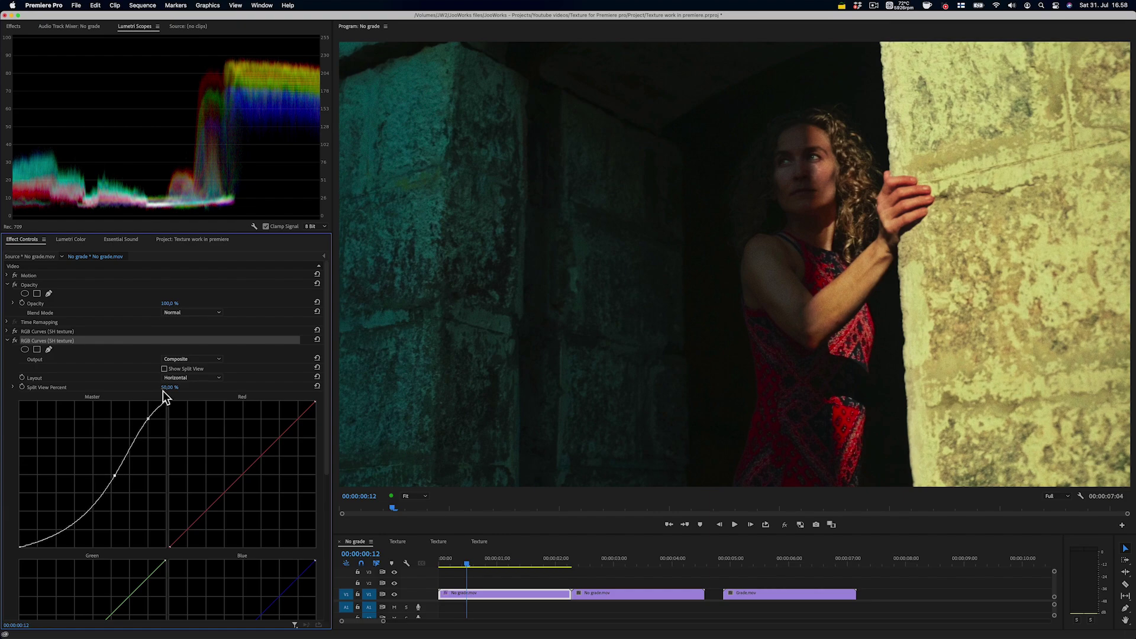
left_click_drag(149, 418, 152, 417)
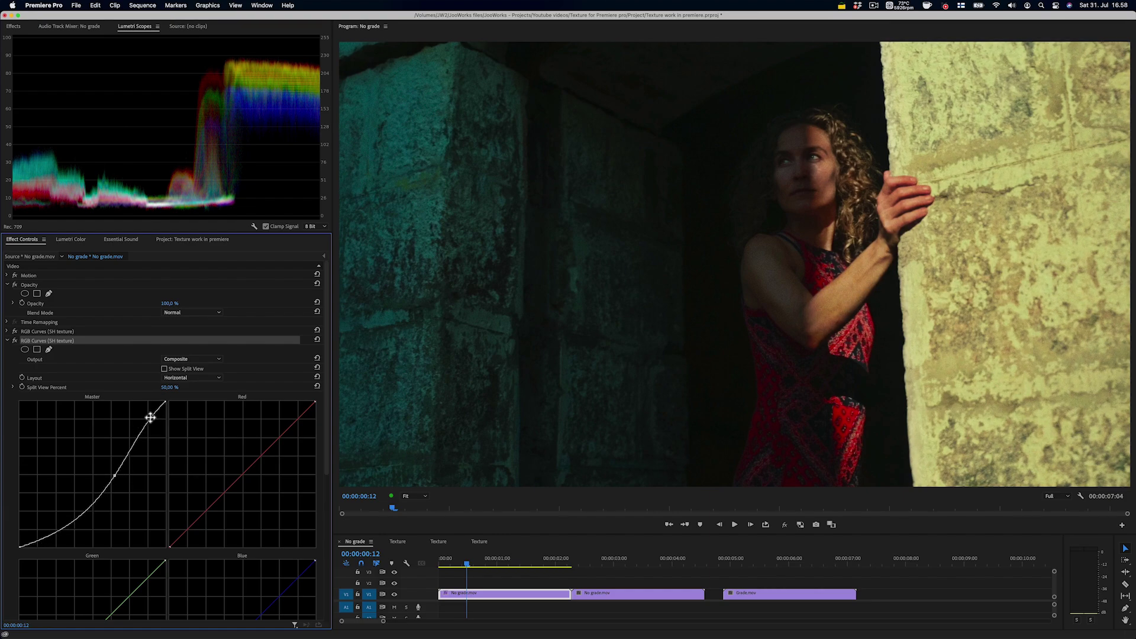
left_click(16, 340)
left_click(16, 339)
left_click(16, 339)
left_click(16, 339)
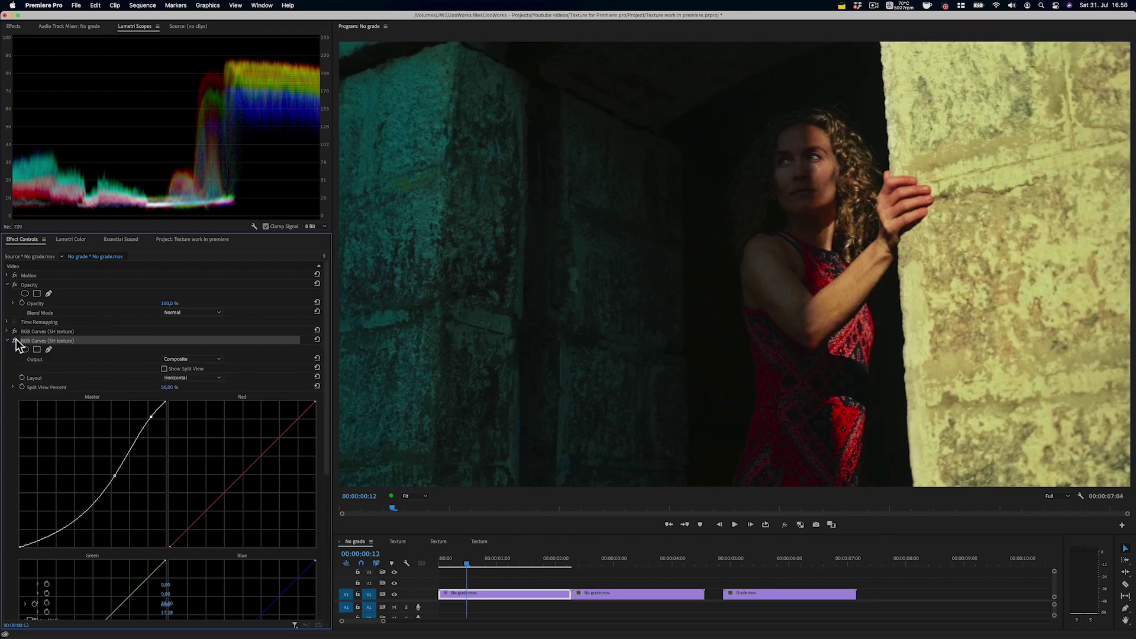
- Compare against the ungraded shot using the Program monitor's Global FX Mute
left_click(783, 524)
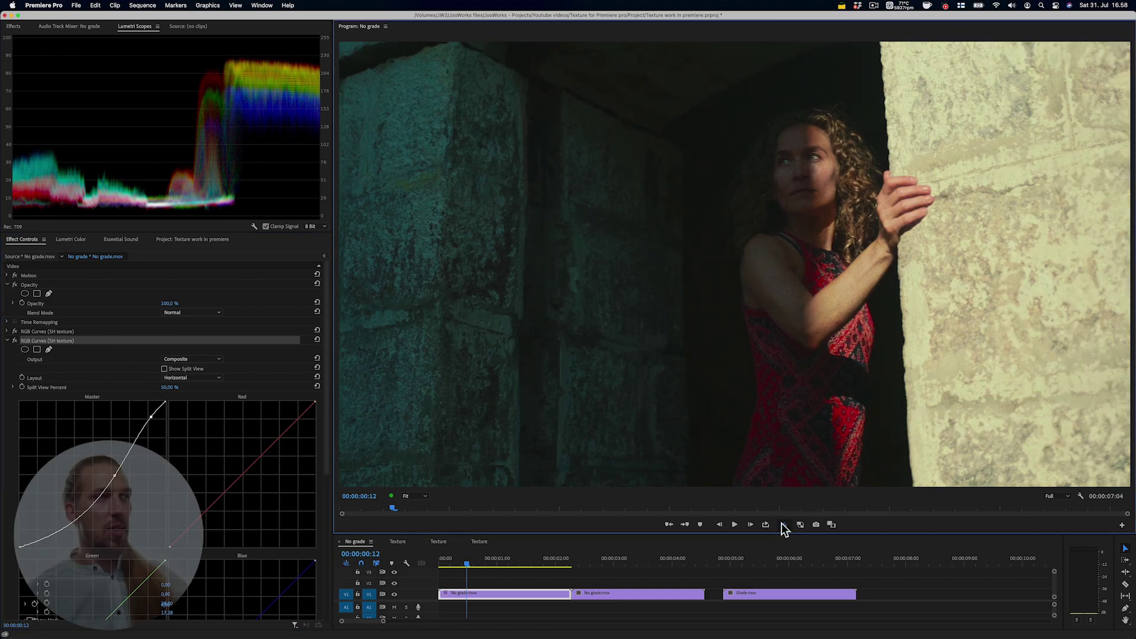
left_click(783, 524)
left_click(784, 524)
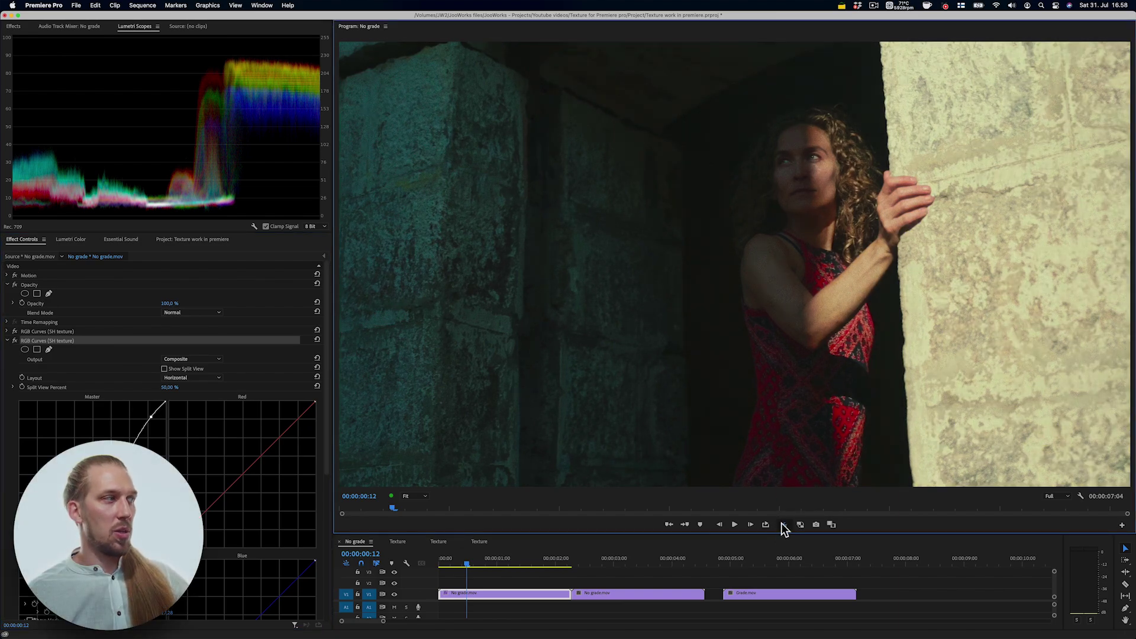
left_click(785, 525)
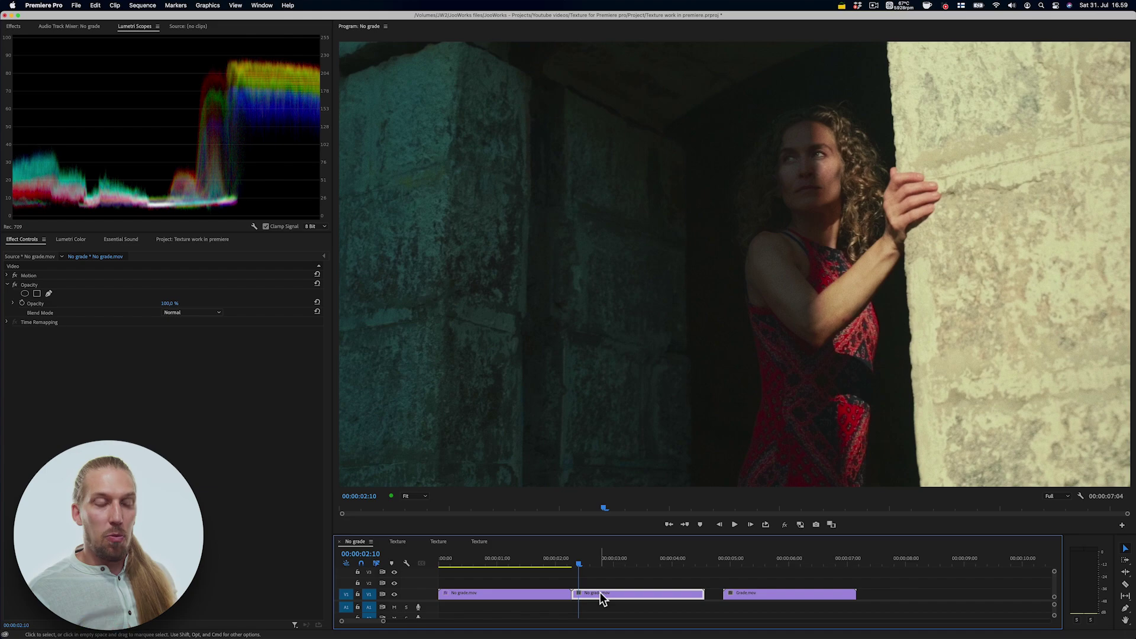
- Copy the middle clip onto V2 and remove the copy's attributes, keeping Motion, Opacity and Time Remapping
left_click_drag(601, 592, 596, 583)
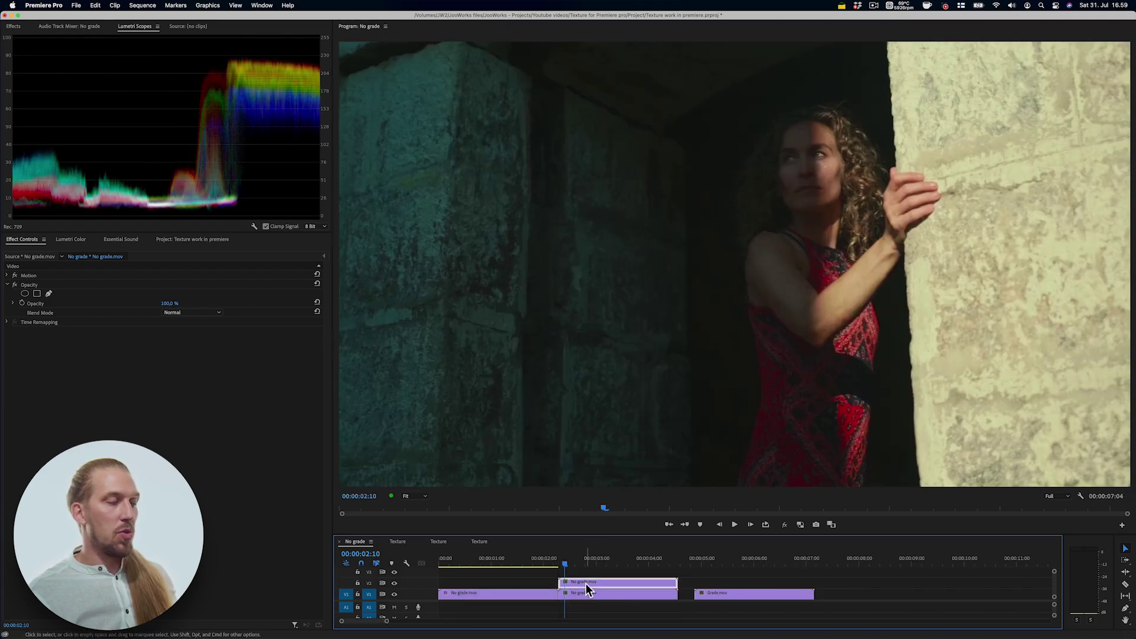
key("super+shift+a")
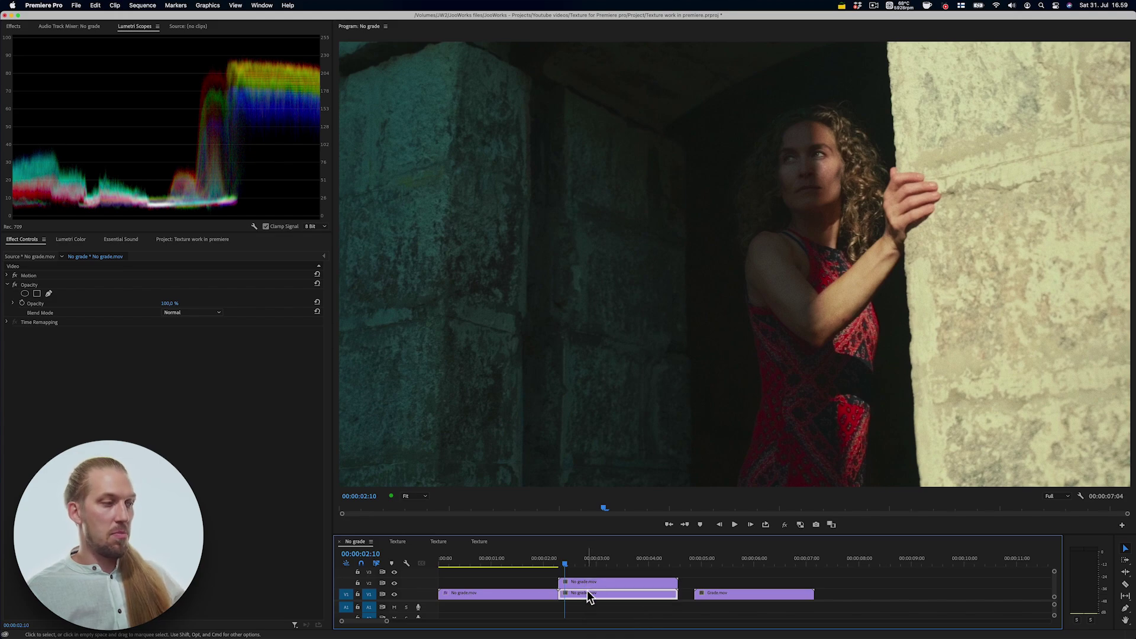
left_click(586, 582)
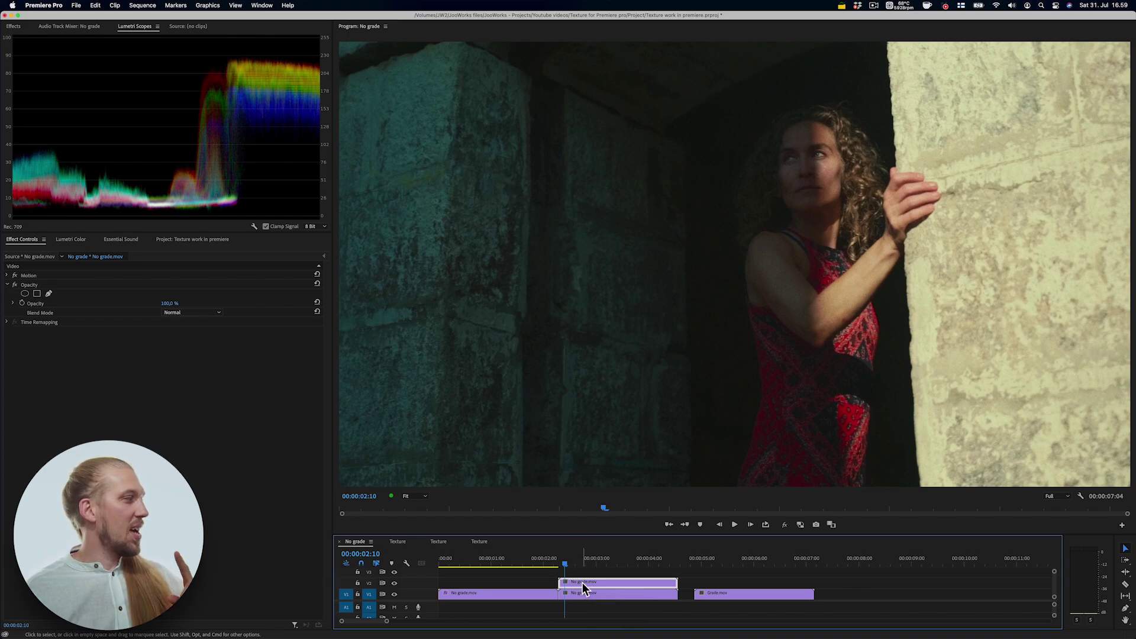
right_click(581, 582)
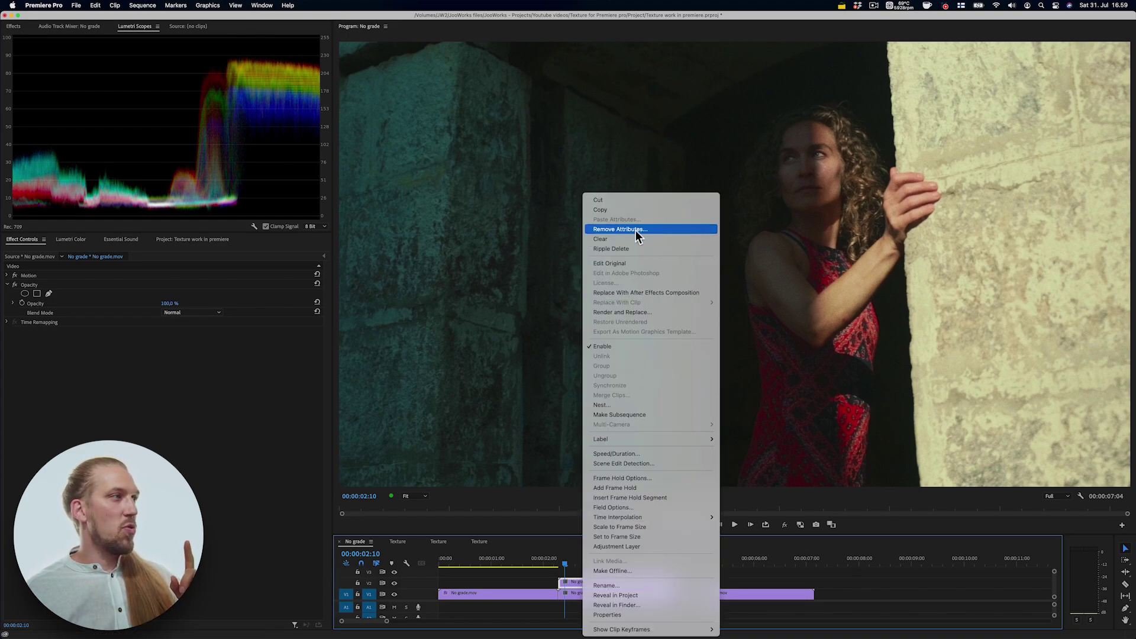
left_click(637, 229)
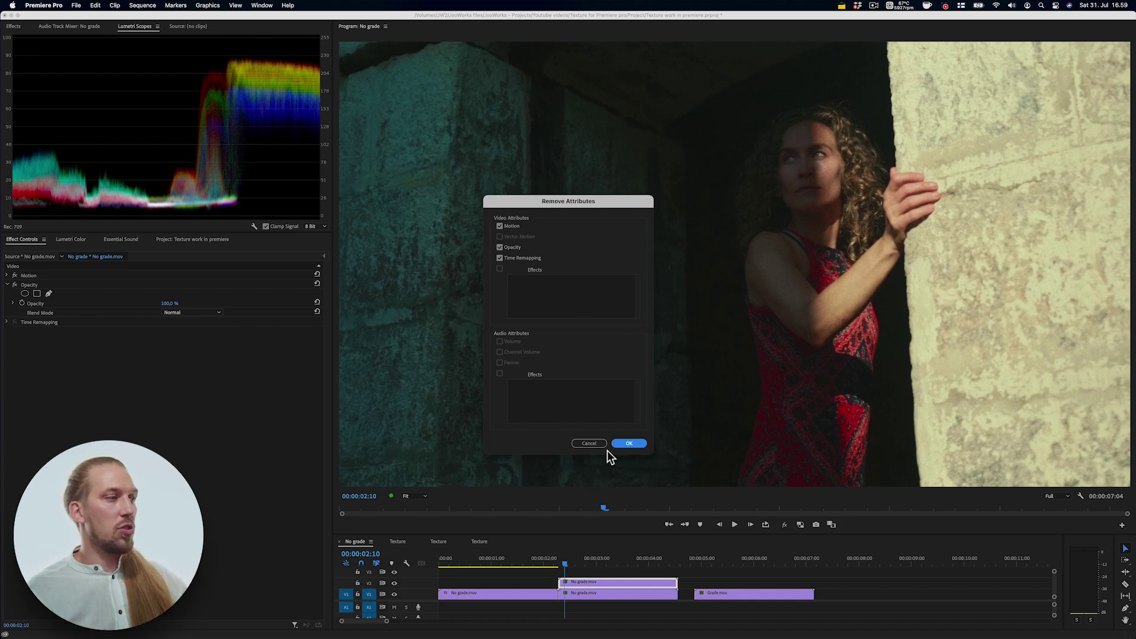
left_click(628, 444)
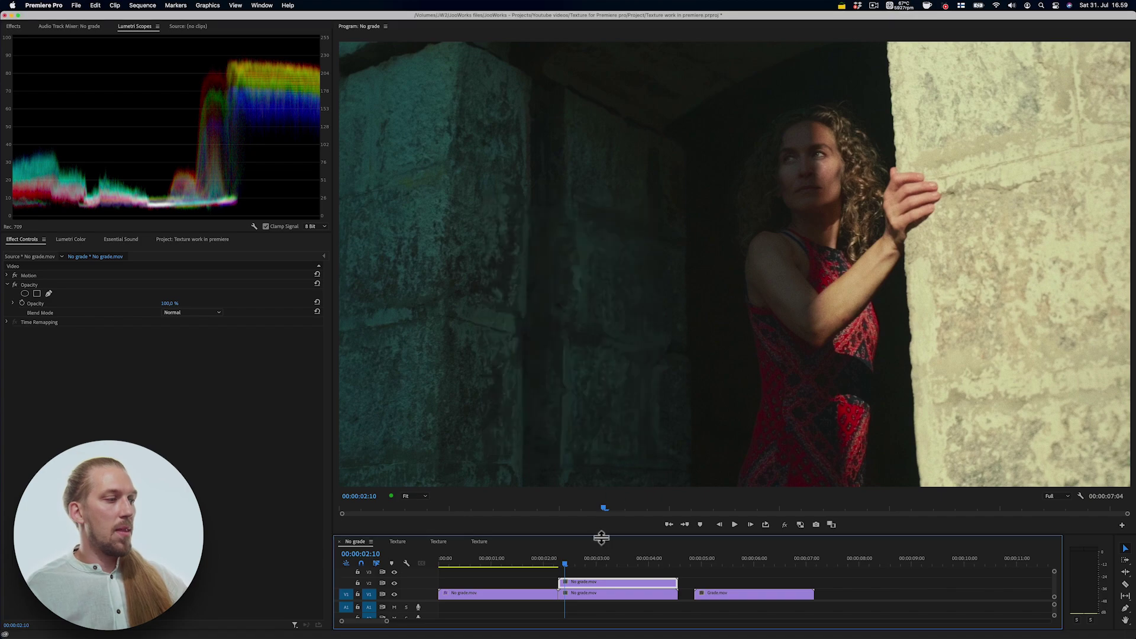
right_click(582, 581)
- Nest the copied clip as a sequence named 'Texture' and open it
left_click(608, 406)
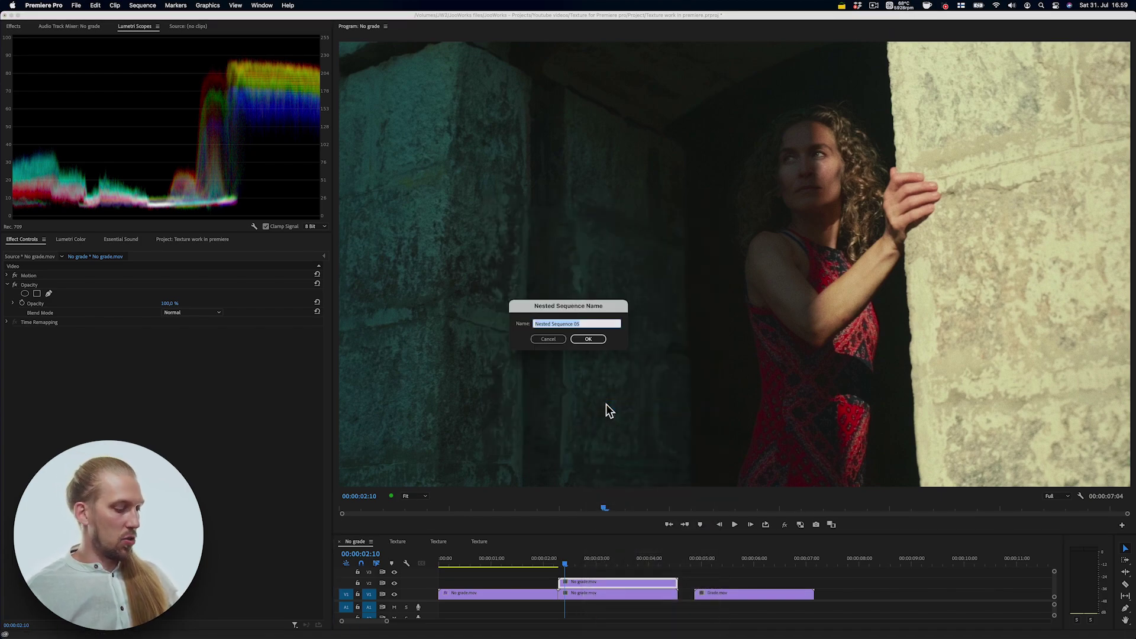
type("Texture")
key("Return")
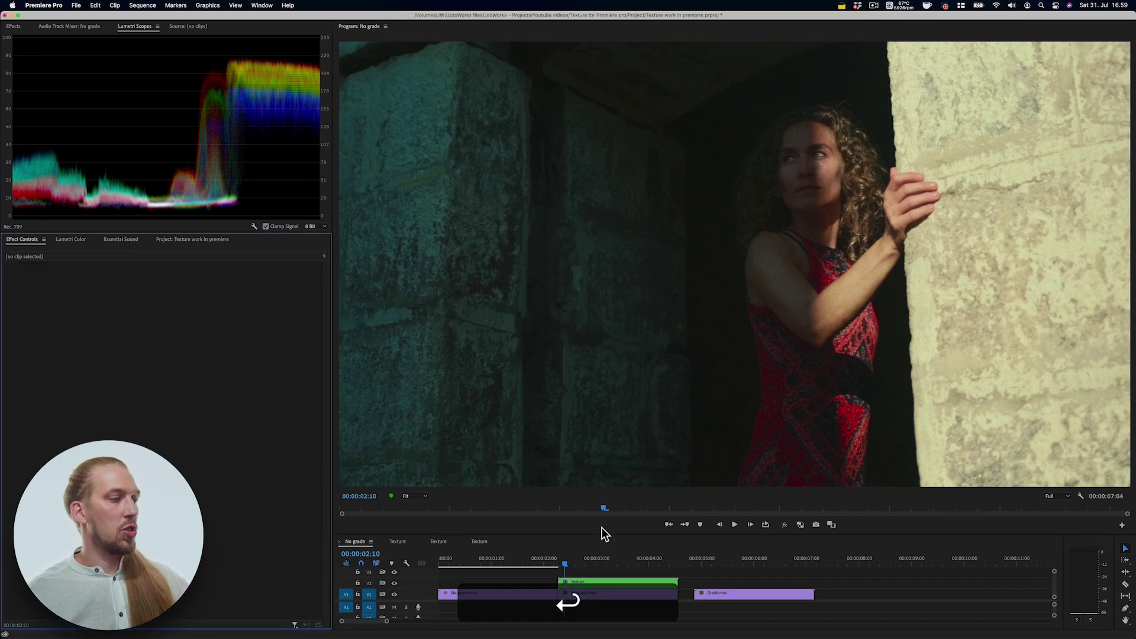
double_click(596, 584)
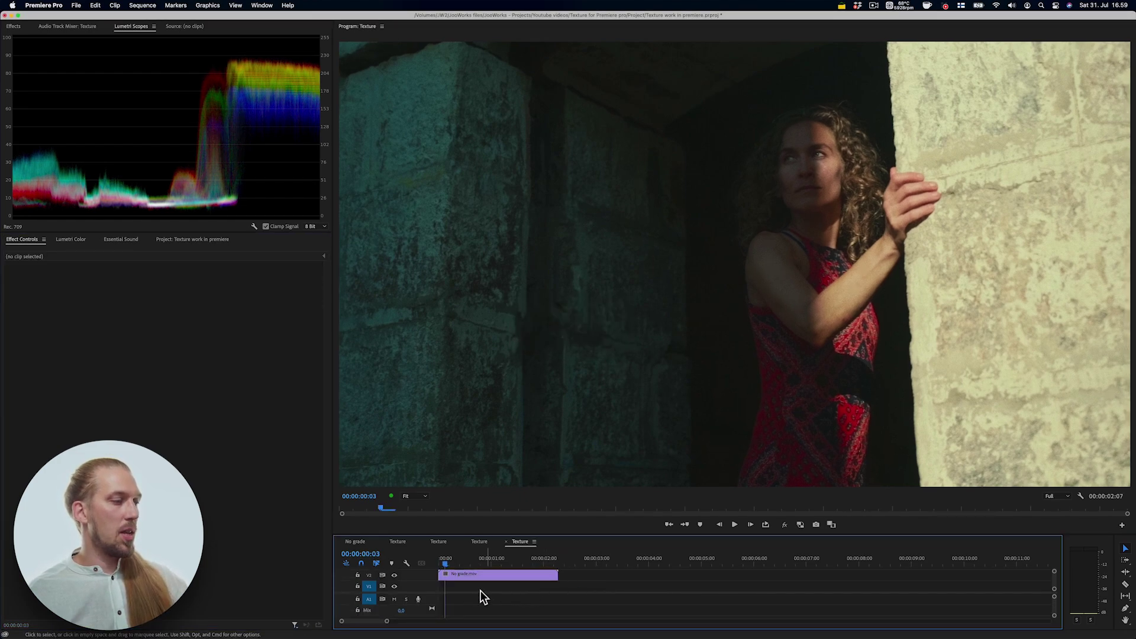
- Move the clip to the bottom track and place a new Adjustment Layer above it
left_click_drag(455, 572, 424, 605)
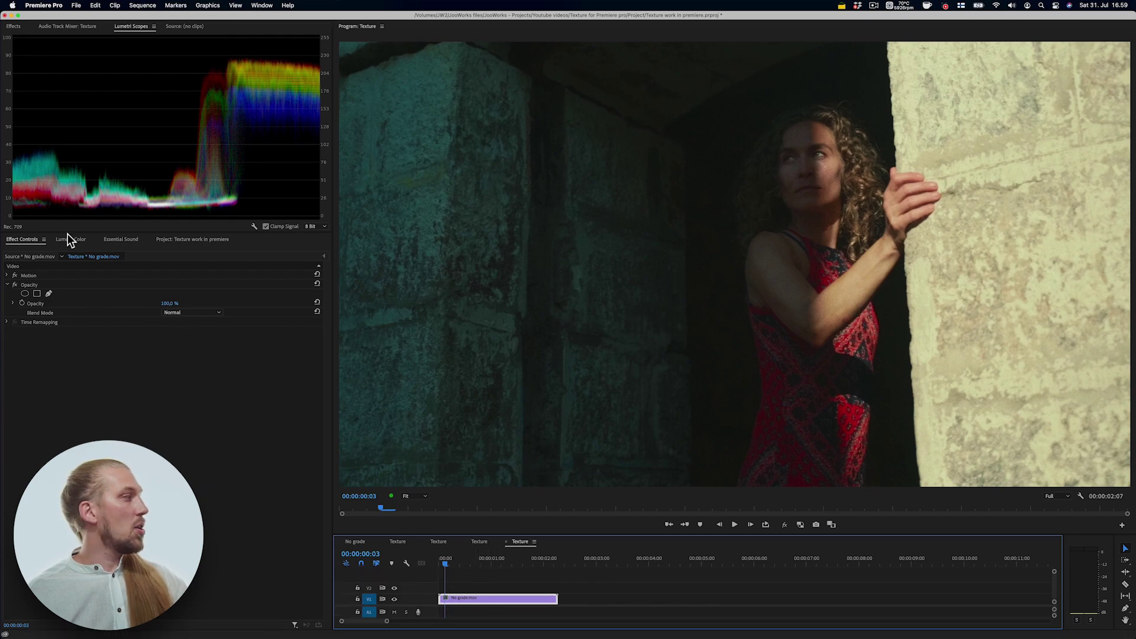
left_click(180, 241)
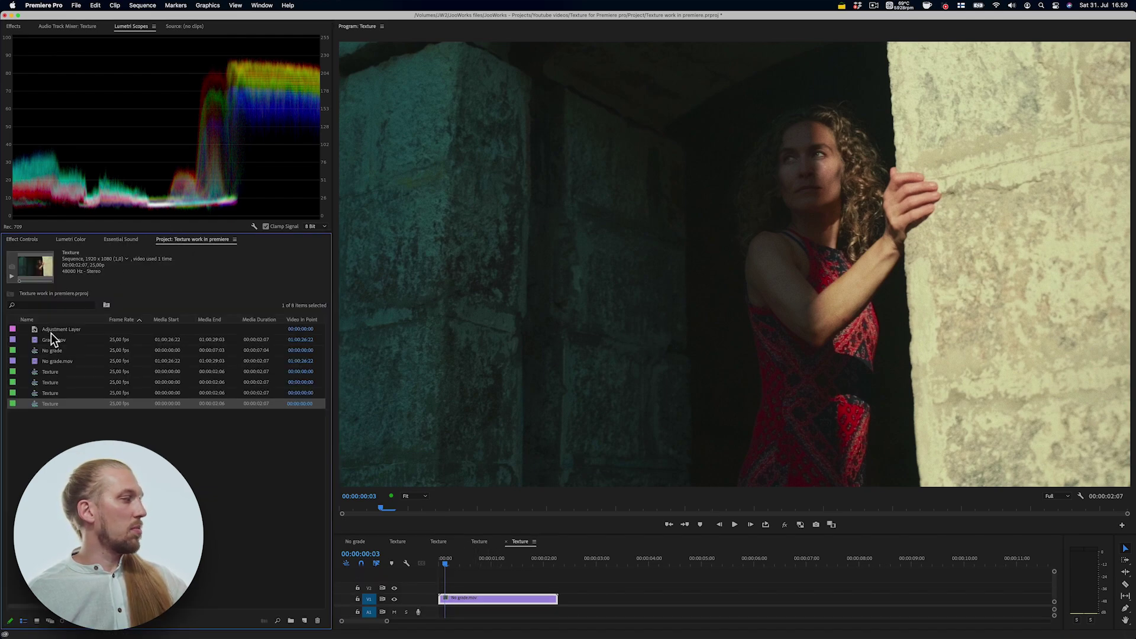
left_click(304, 621)
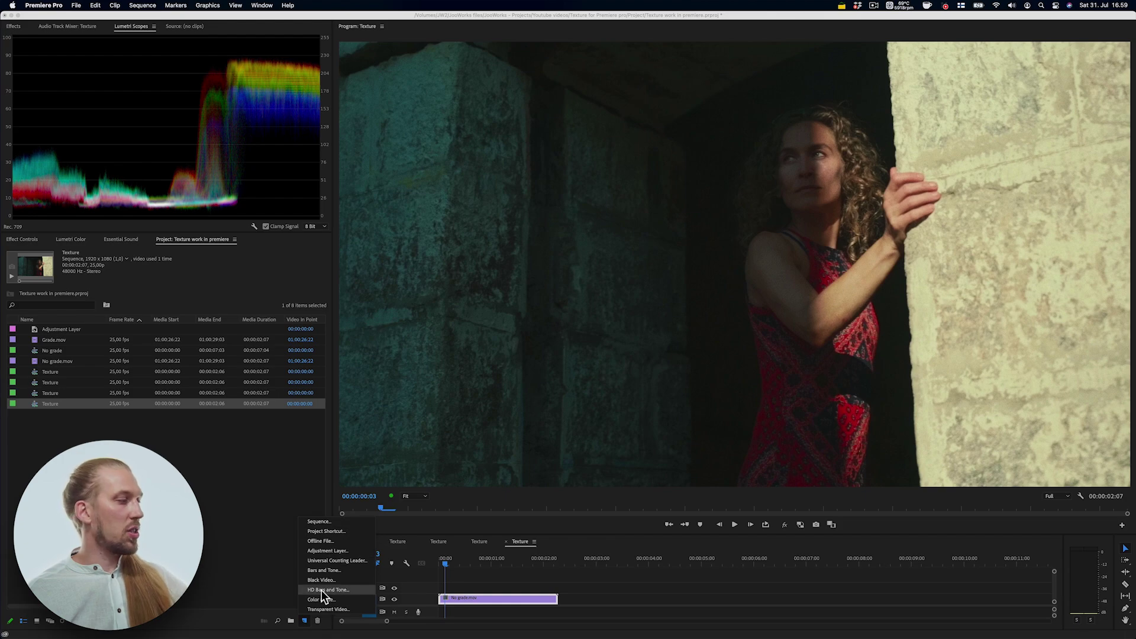
left_click(327, 551)
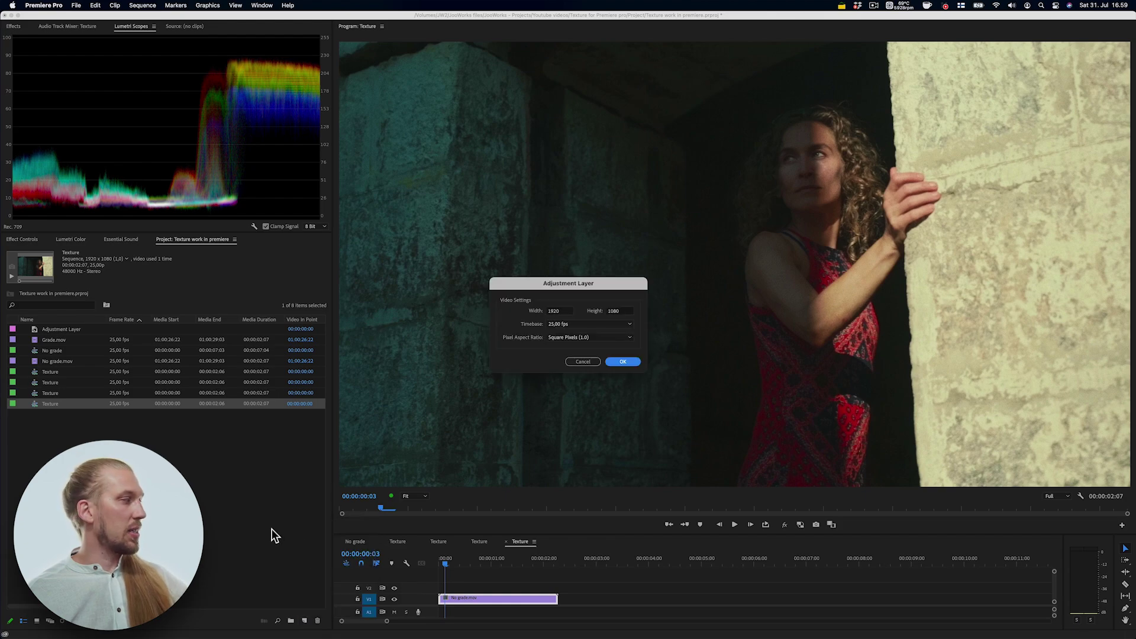
left_click(616, 364)
left_click_drag(59, 343, 431, 588)
- Delete the adjustment layer piece extending past the clip's end
key("c")
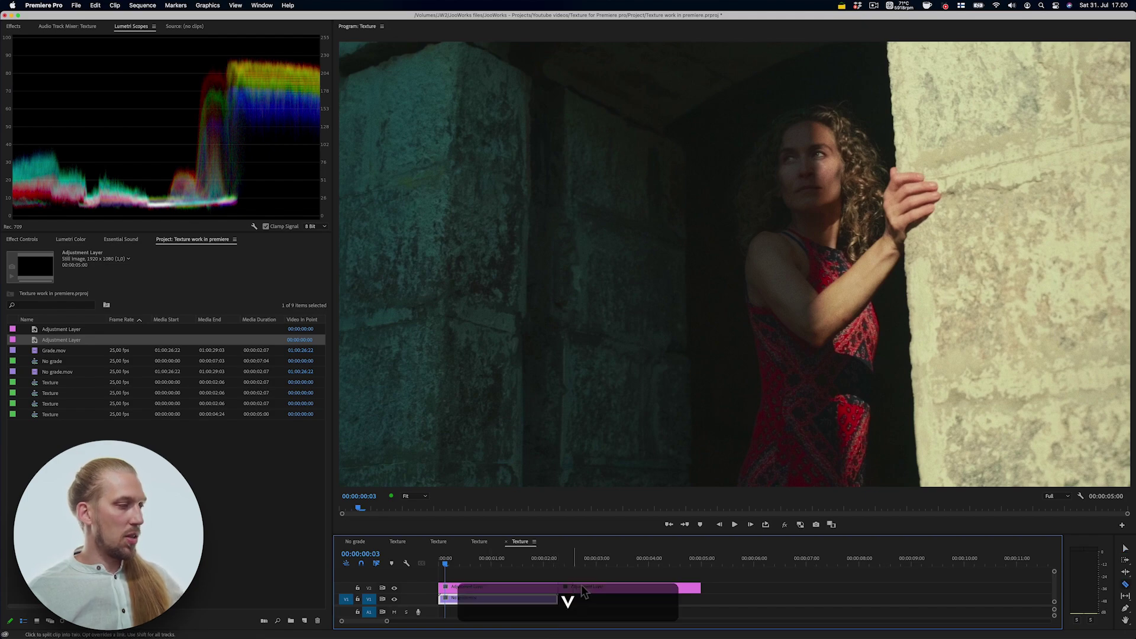
left_click(582, 585)
key("BackSpace")
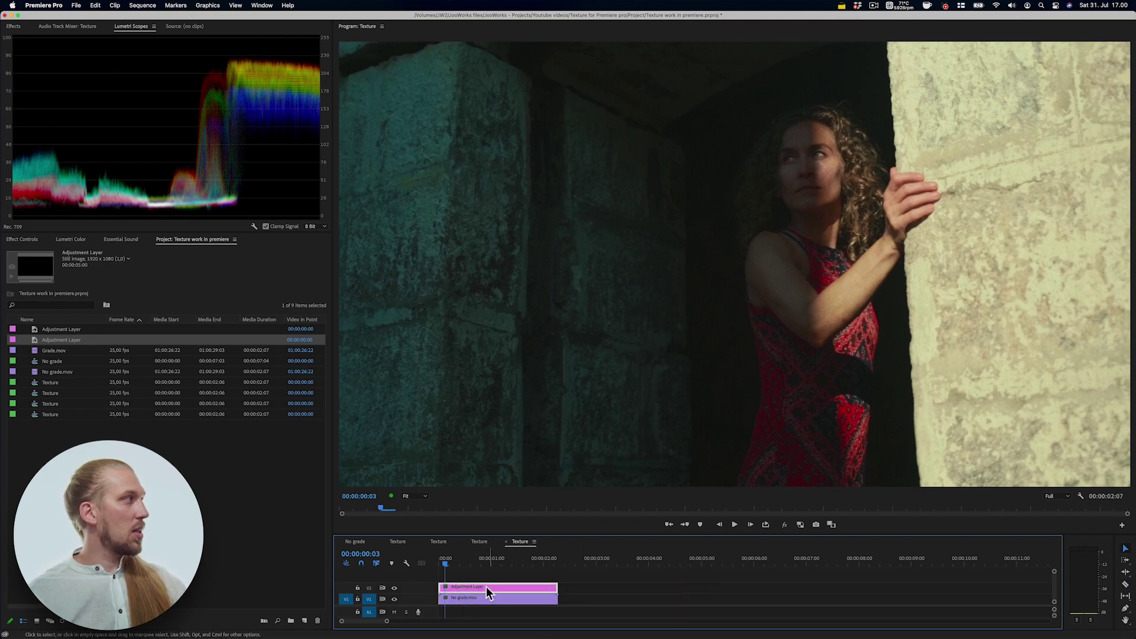
left_click(14, 27)
left_click(32, 40)
- Apply the Invert effect to the adjustment layer
type("rgb")
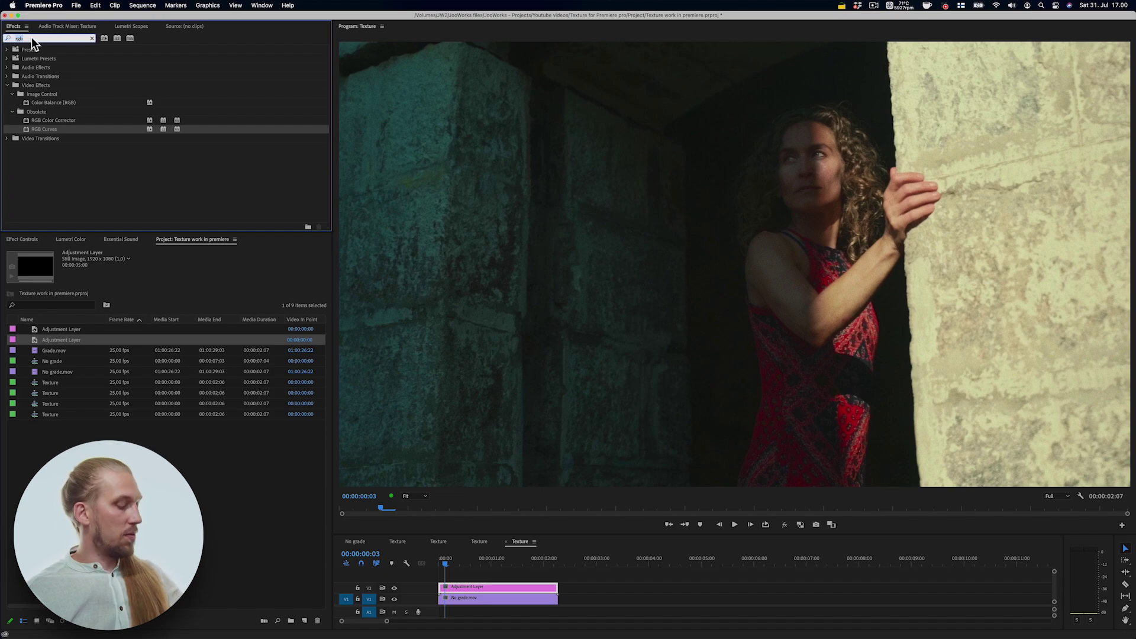
key("BackSpace")
key("BackSpace")
key("BackSpace")
type("invert")
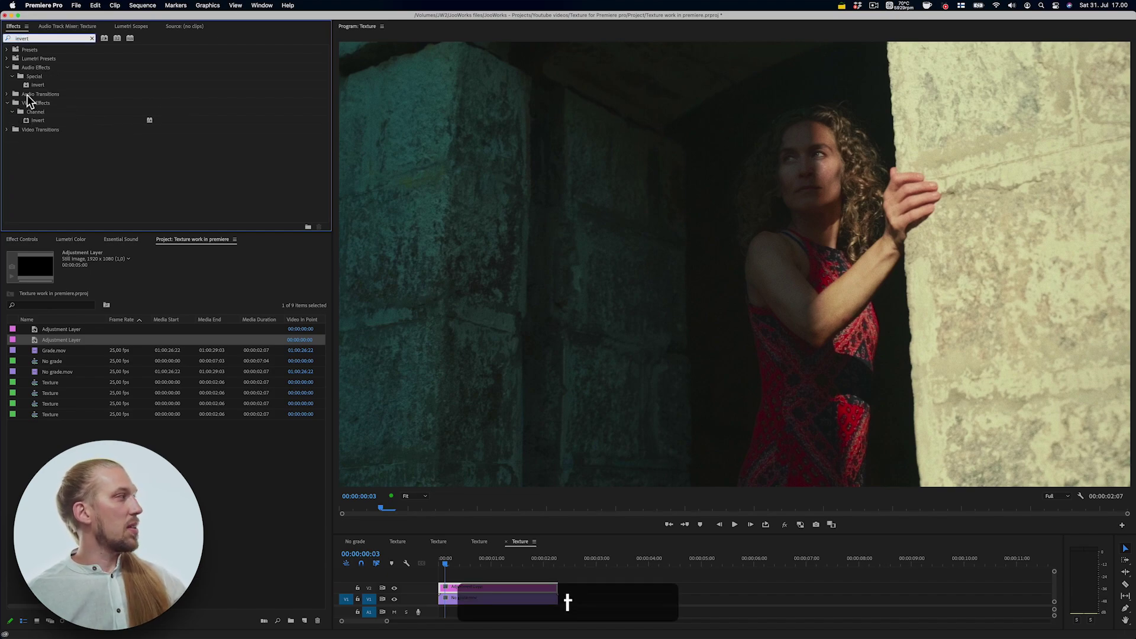
left_click_drag(36, 121, 467, 590)
- Set the adjustment layer's blend mode to Vivid Light and move the playhead to 00:00:00:19
left_click(135, 27)
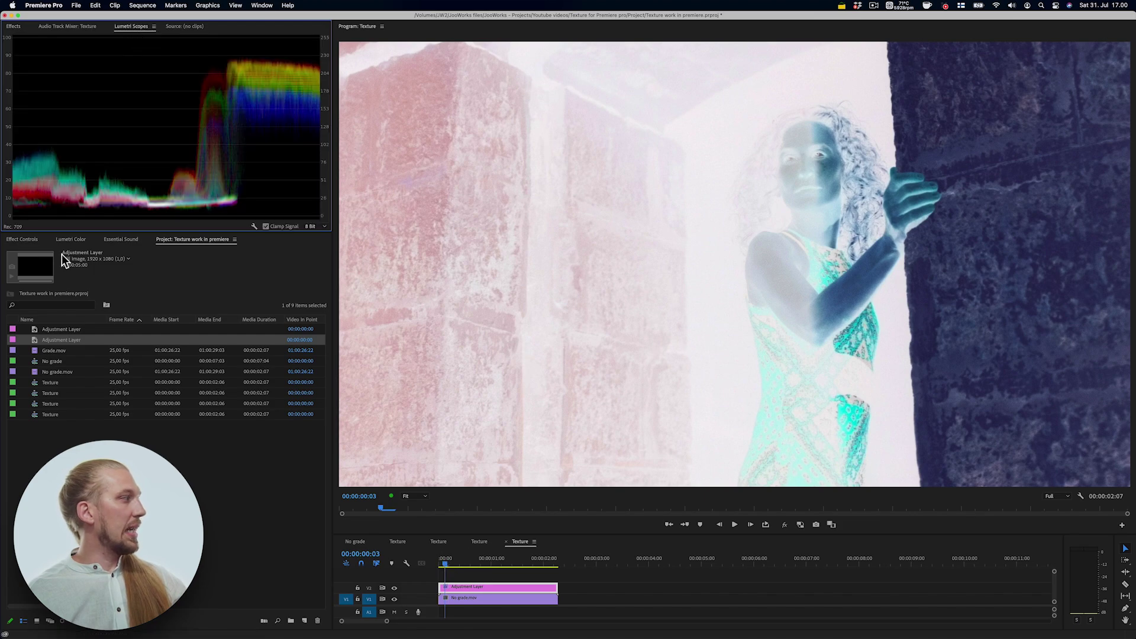
left_click(30, 240)
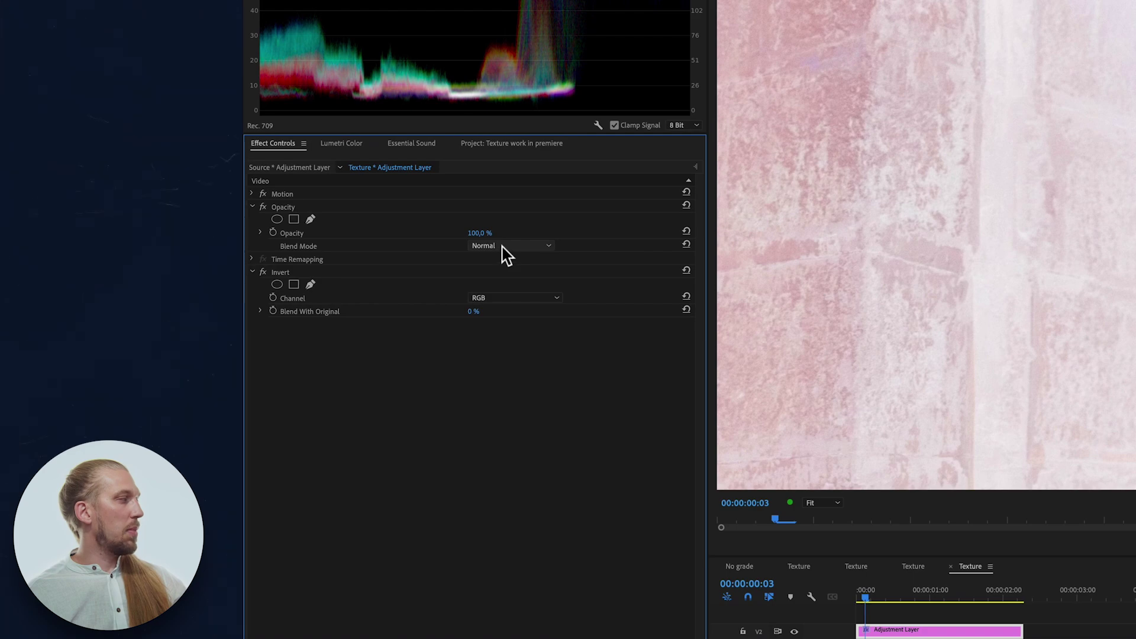
left_click(506, 248)
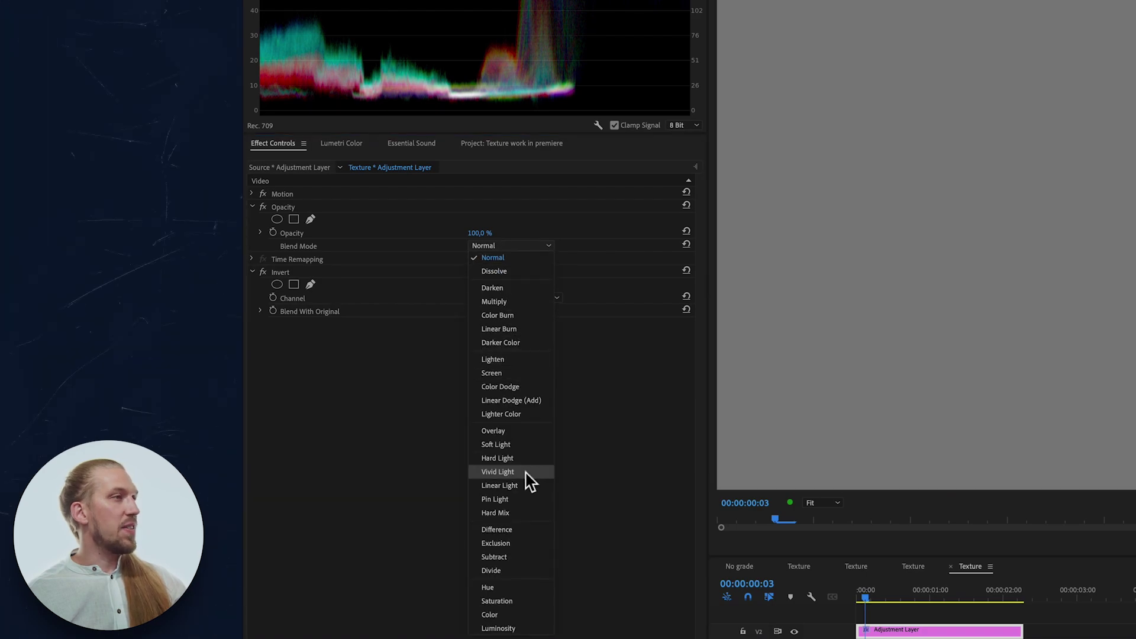
left_click(526, 474)
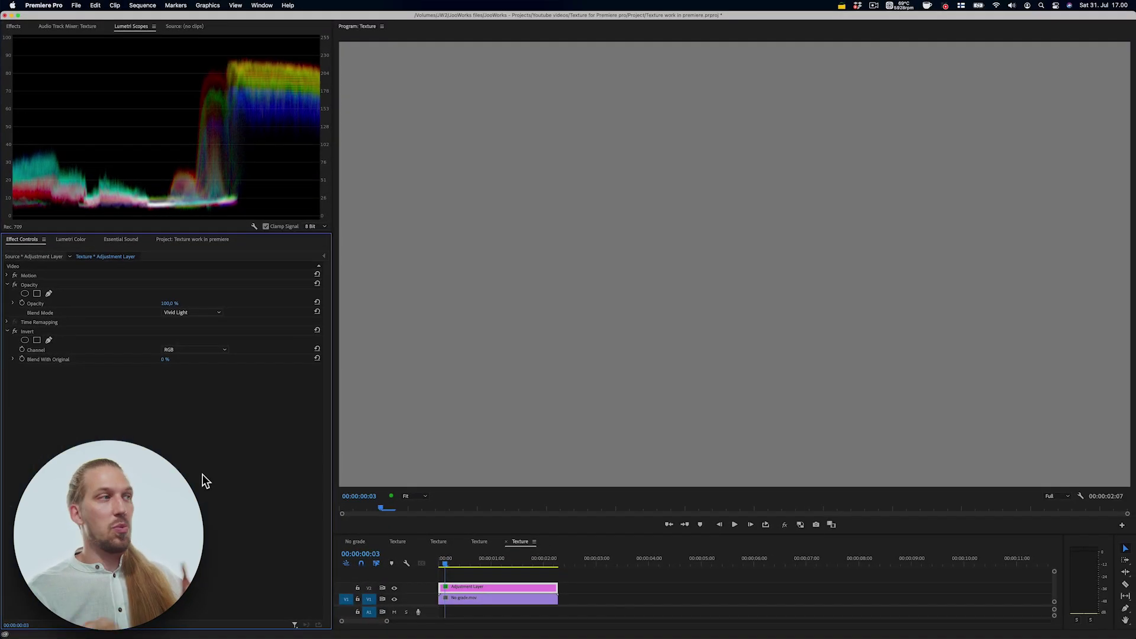
left_click(479, 564)
left_click(140, 146)
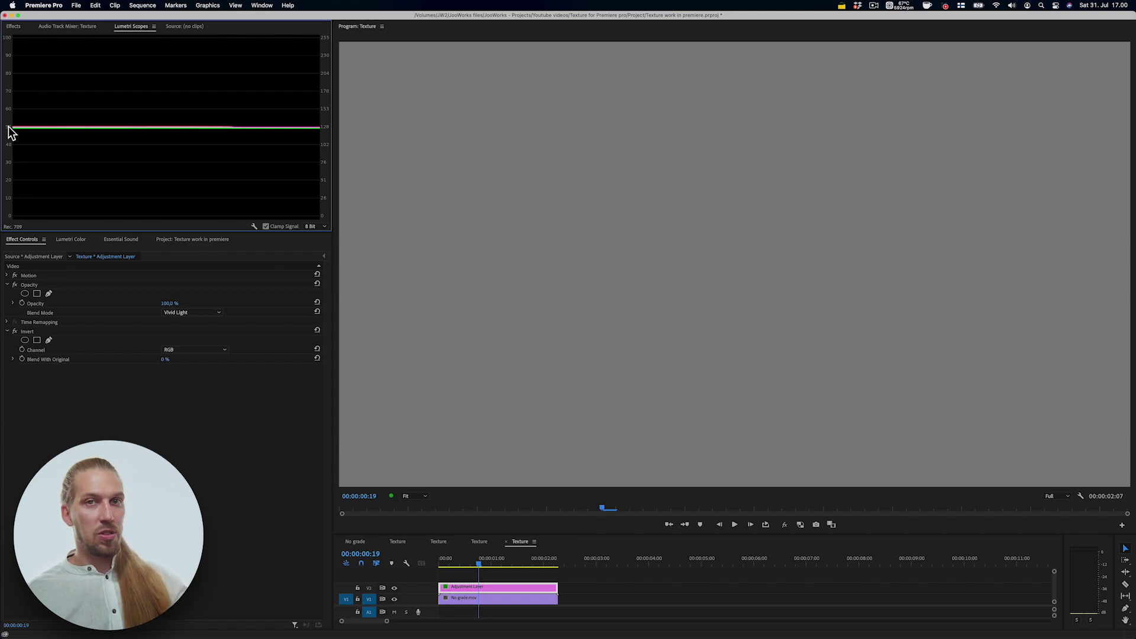
- Search Effects for 'blur' and apply Gaussian Blur to the inverted adjustment layer
left_click(12, 28)
left_click(27, 38)
type("bu")
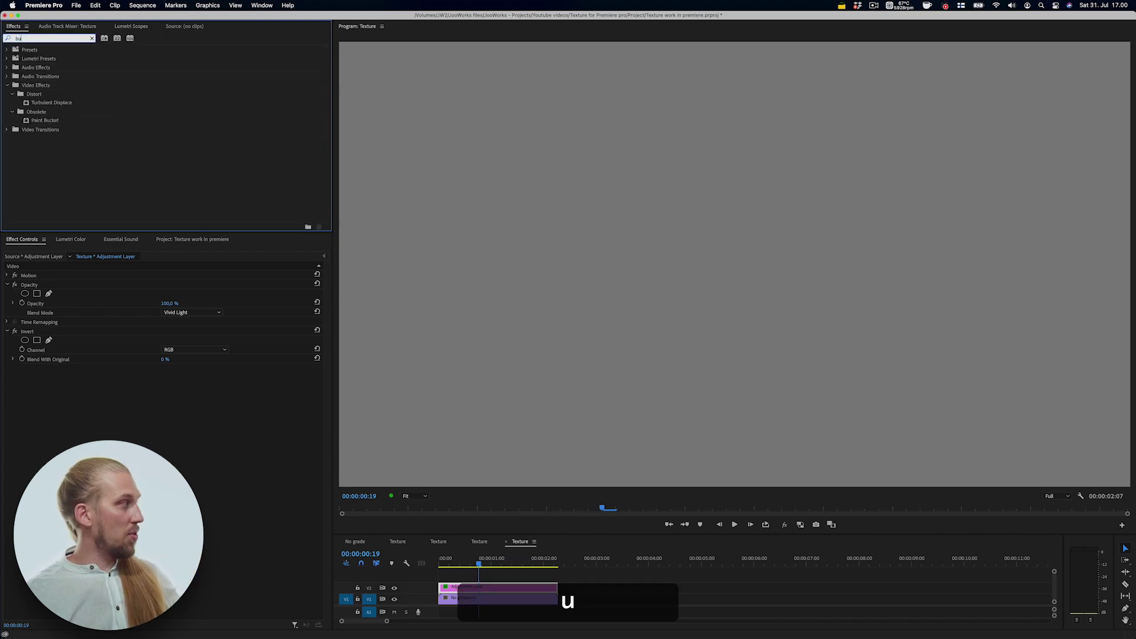
key("BackSpace")
type("lur")
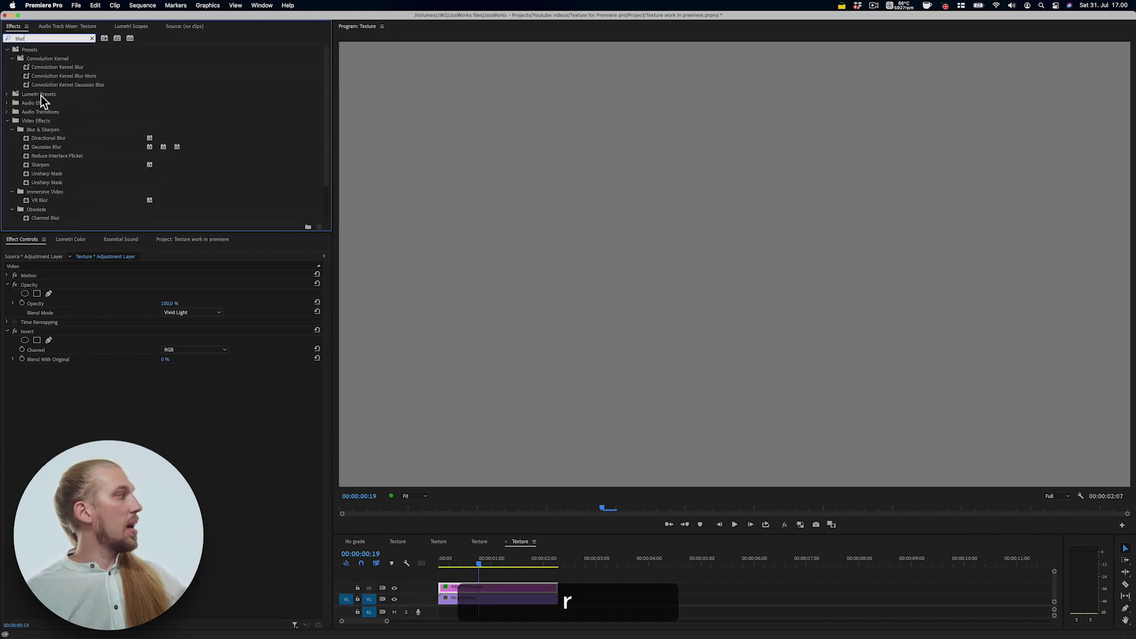
left_click(52, 147)
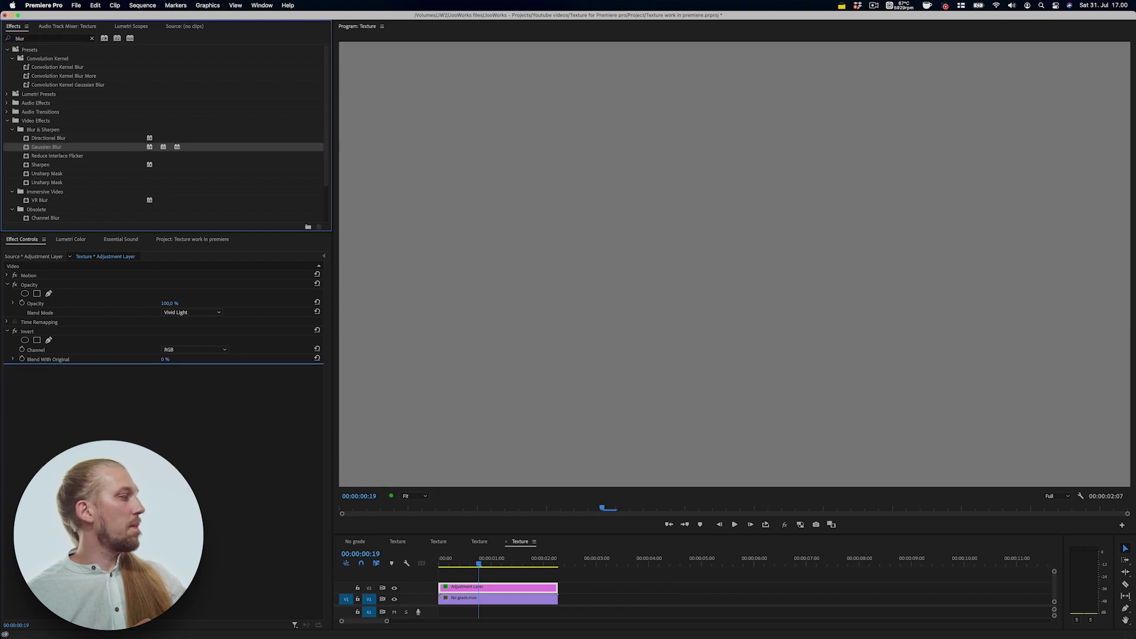
left_click_drag(162, 409, 165, 389)
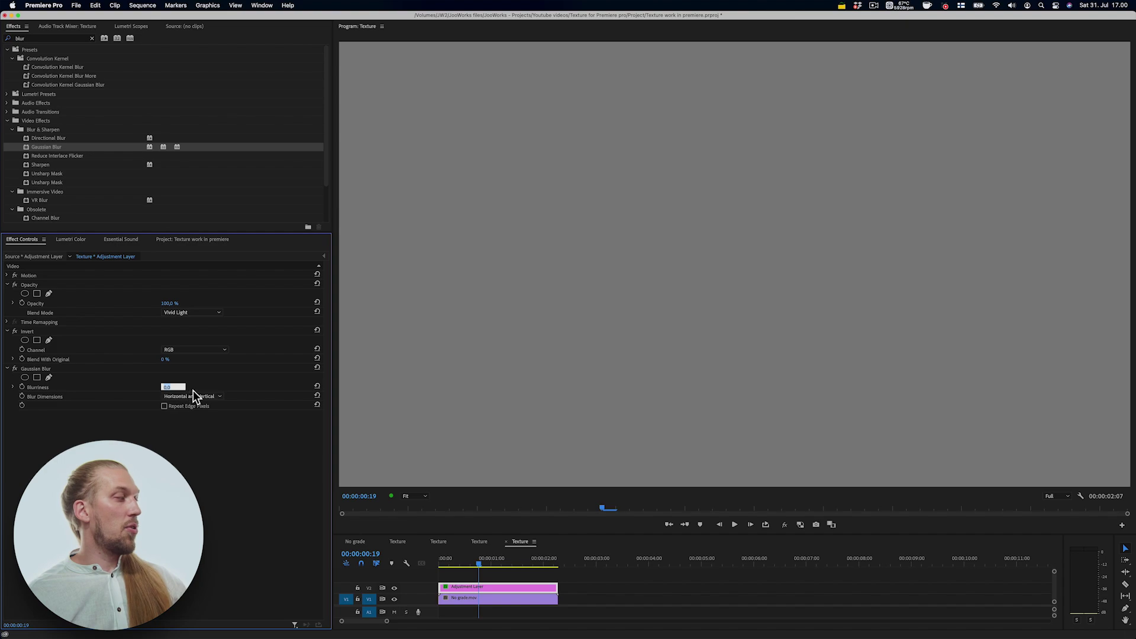
- Raise Blurriness to 20, restore the scopes, and scrub the clip to check the texture
key("shift+Up")
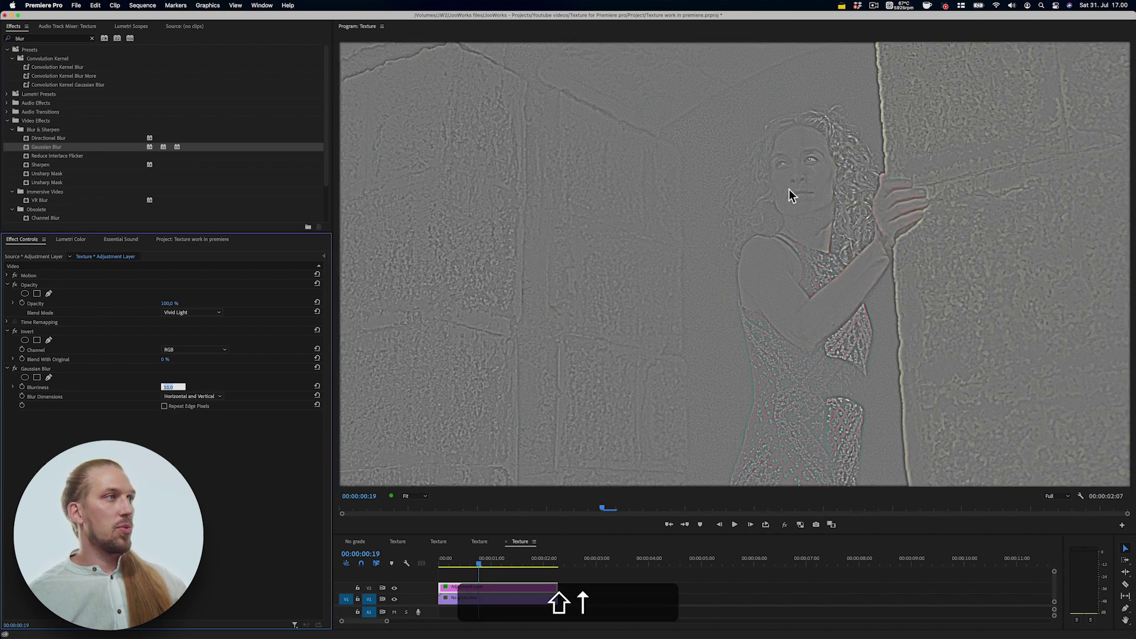
key("shift+Up")
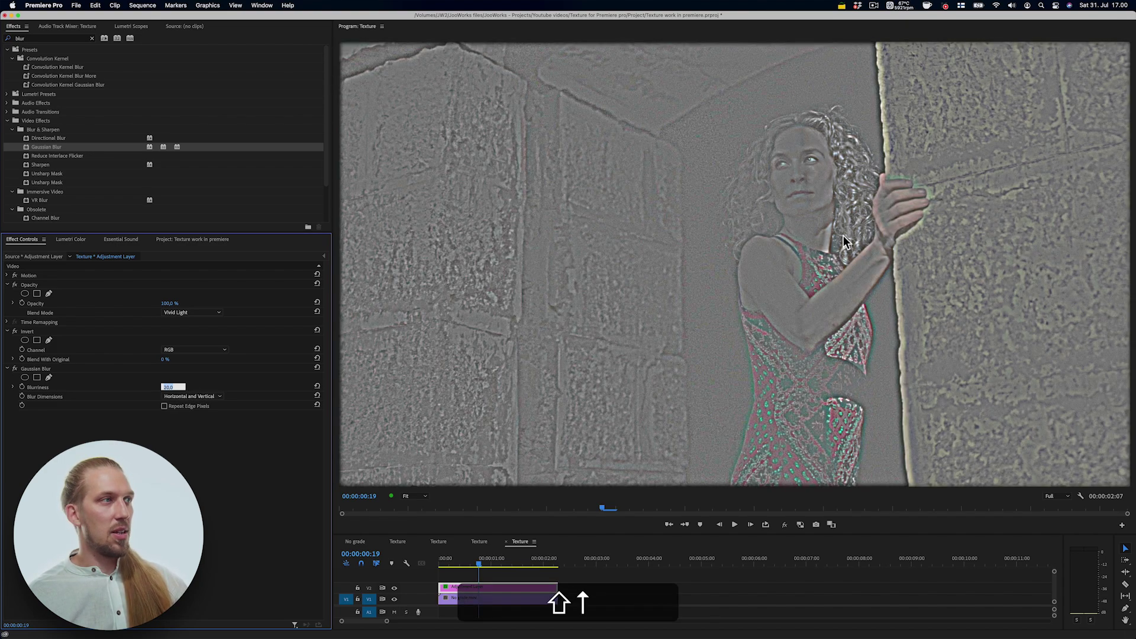
left_click(140, 26)
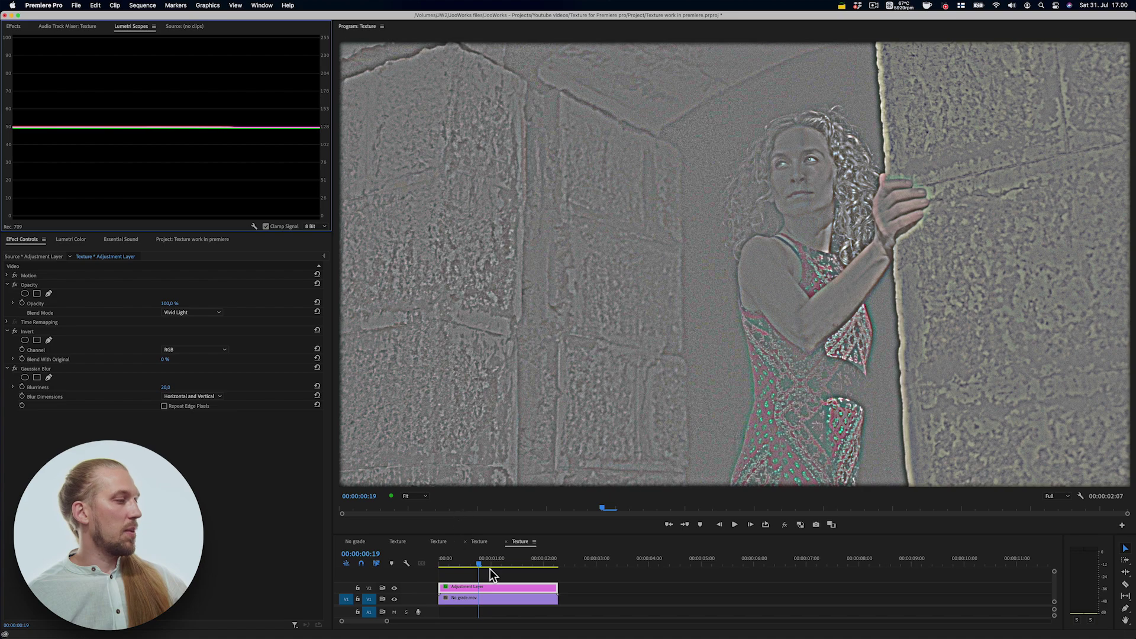
left_click_drag(468, 563, 479, 561)
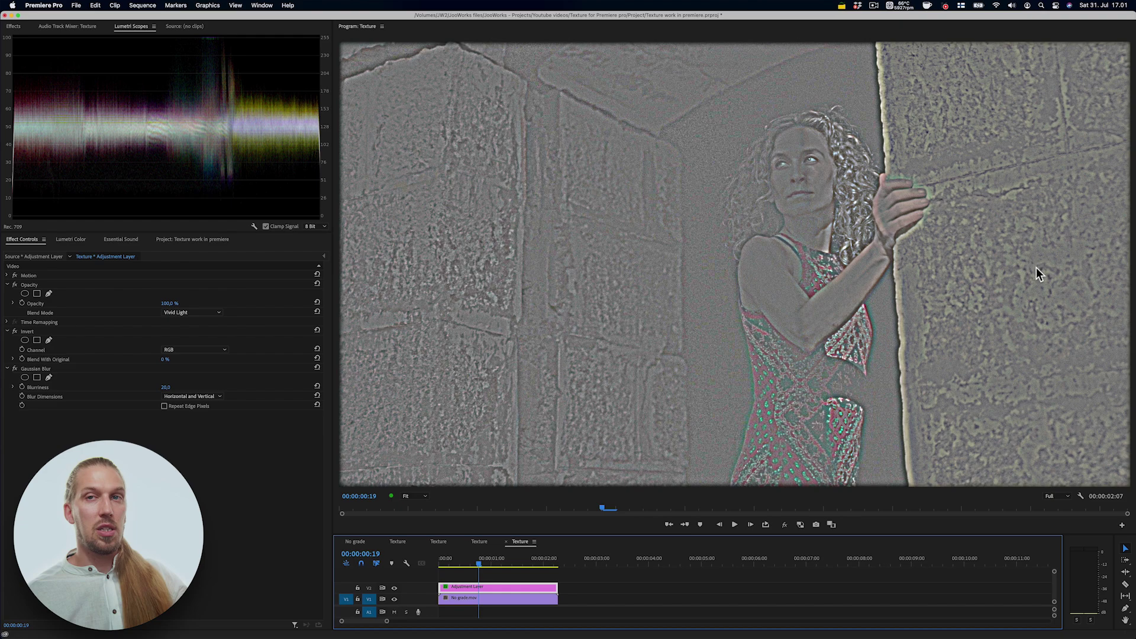
- In the No grade sequence, set the Texture clip's blend mode to Overlay after briefly trying Soft Light
left_click(358, 541)
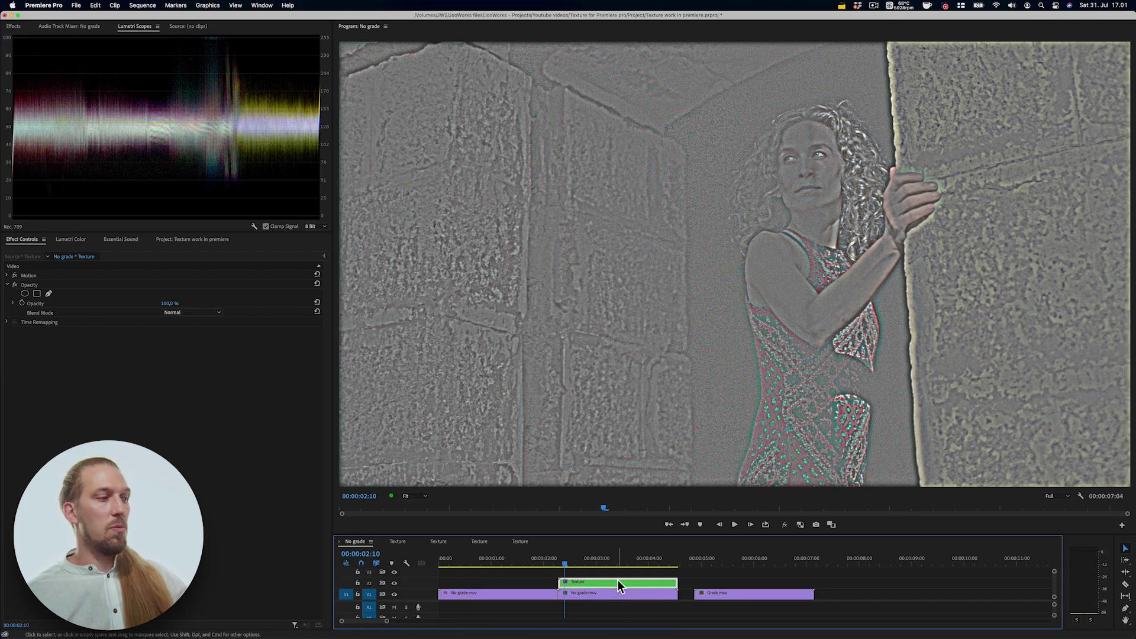
left_click(196, 311)
left_click(184, 449)
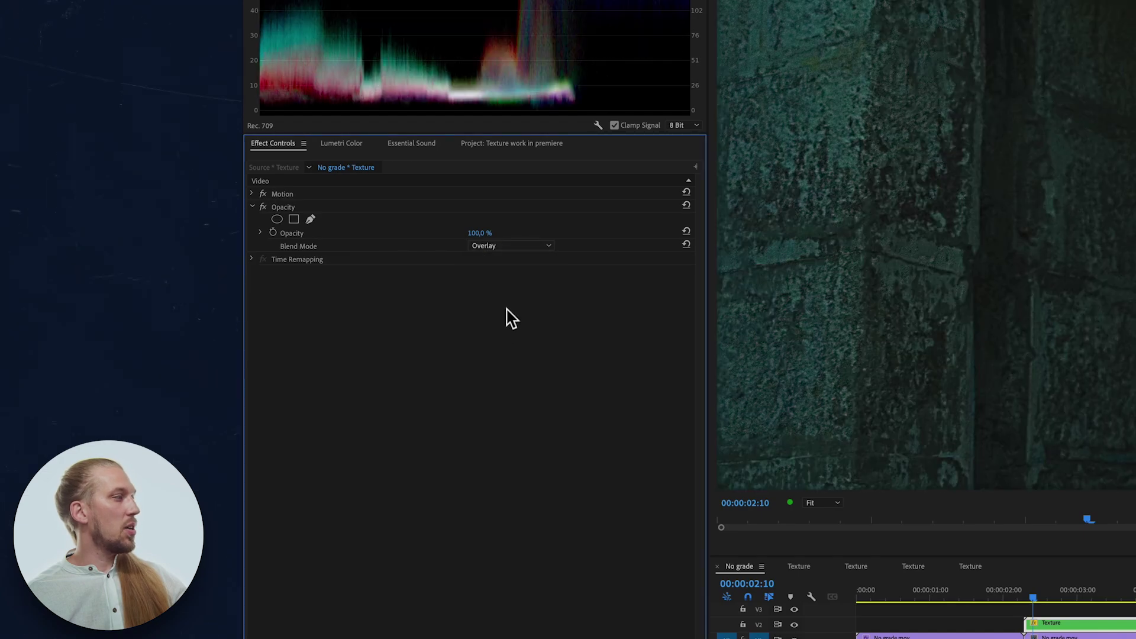
left_click(506, 245)
left_click(500, 451)
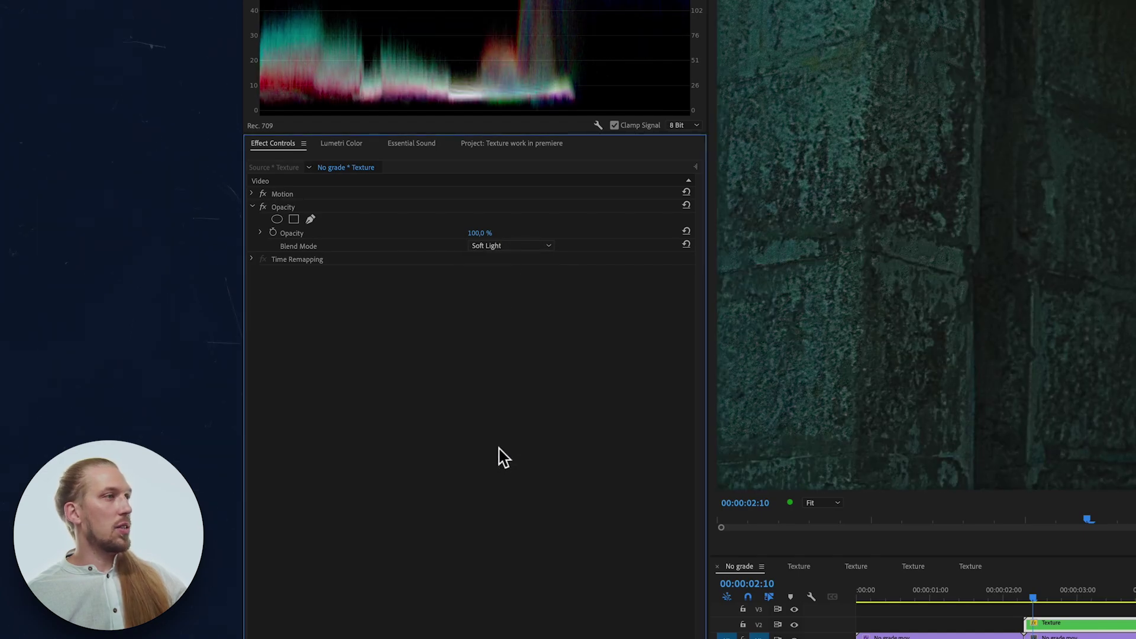
left_click(504, 247)
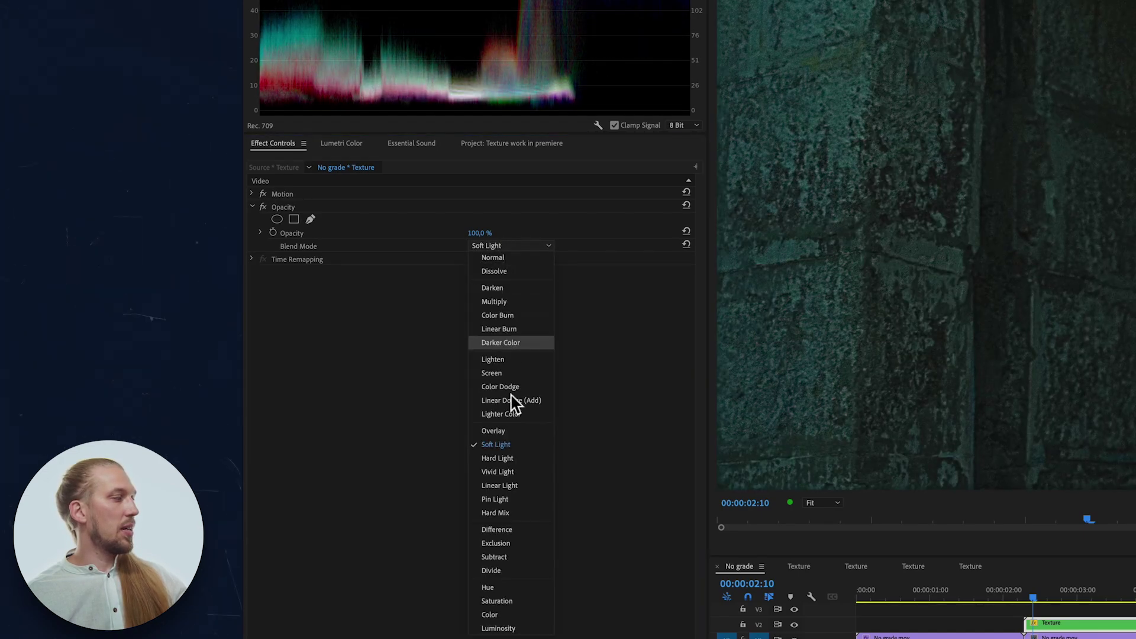
left_click(514, 431)
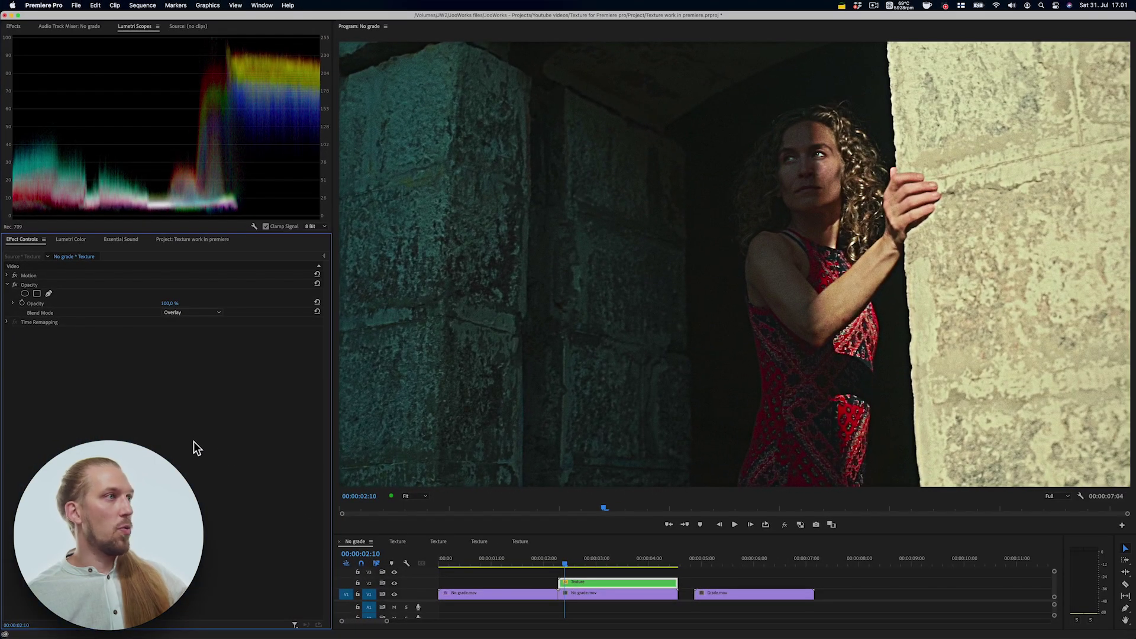
left_click(394, 583)
left_click(394, 583)
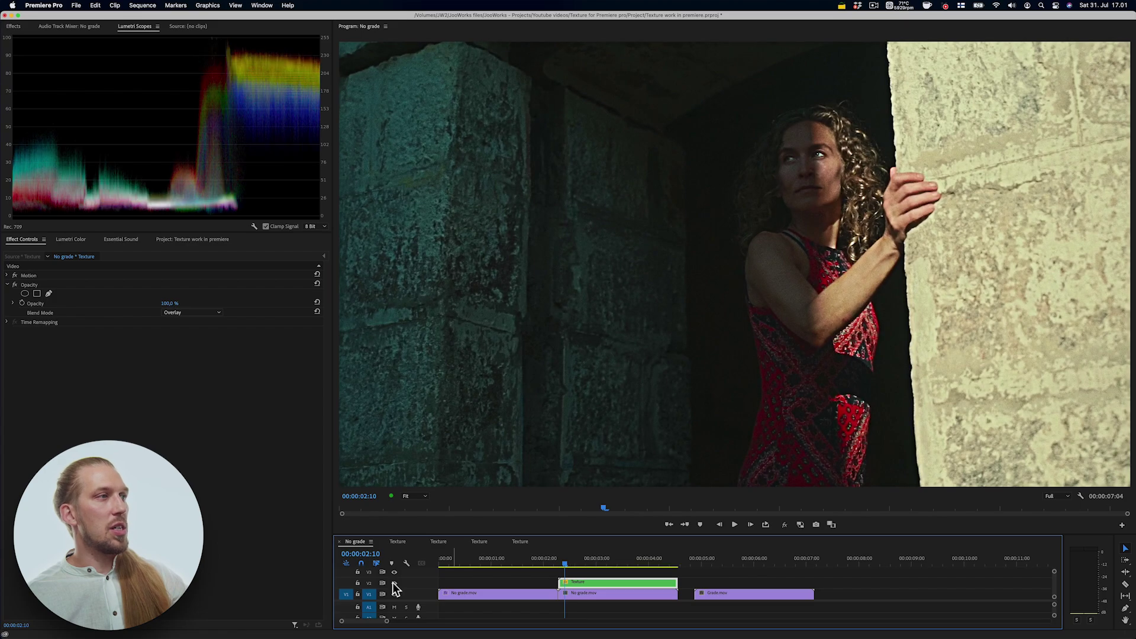
left_click(394, 584)
left_click(395, 584)
left_click(395, 584)
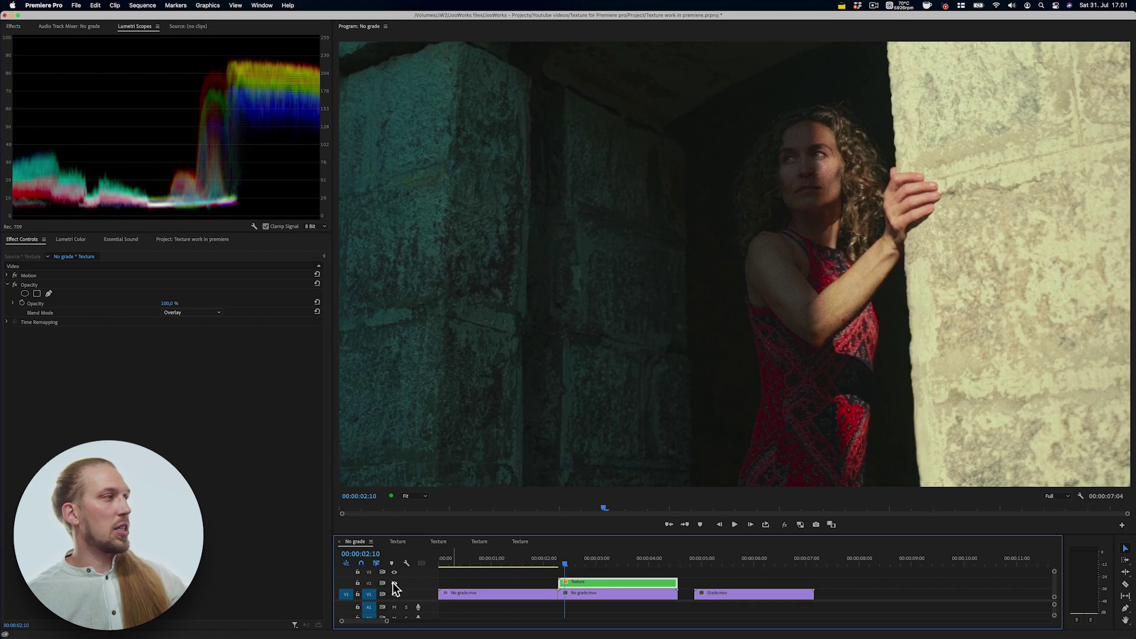
left_click(394, 584)
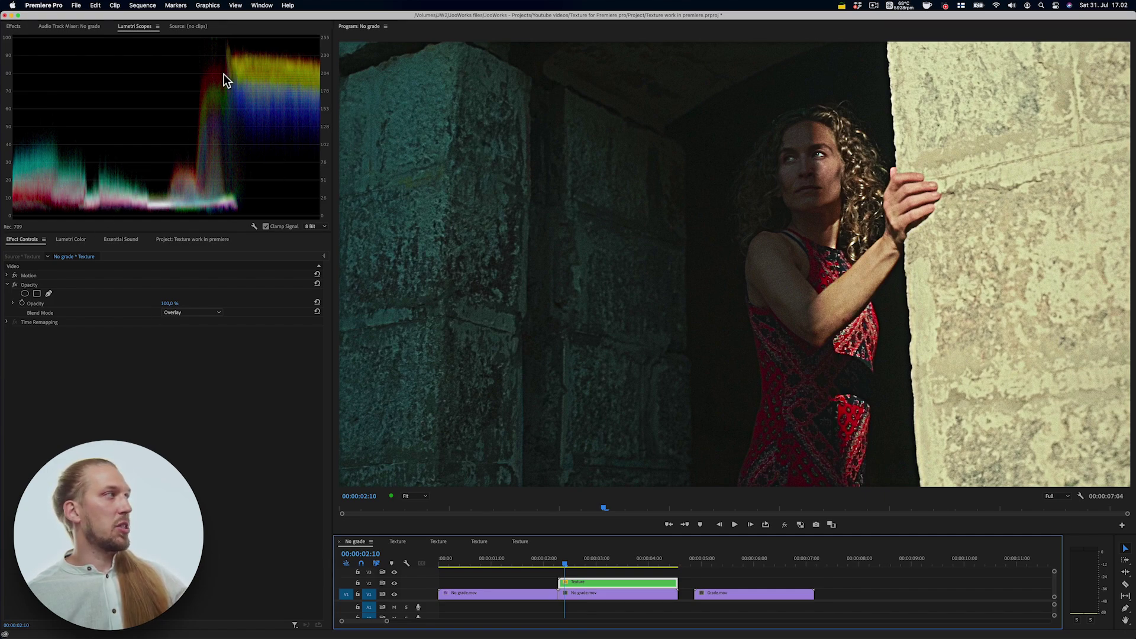
left_click(394, 584)
left_click(394, 584)
left_click(393, 584)
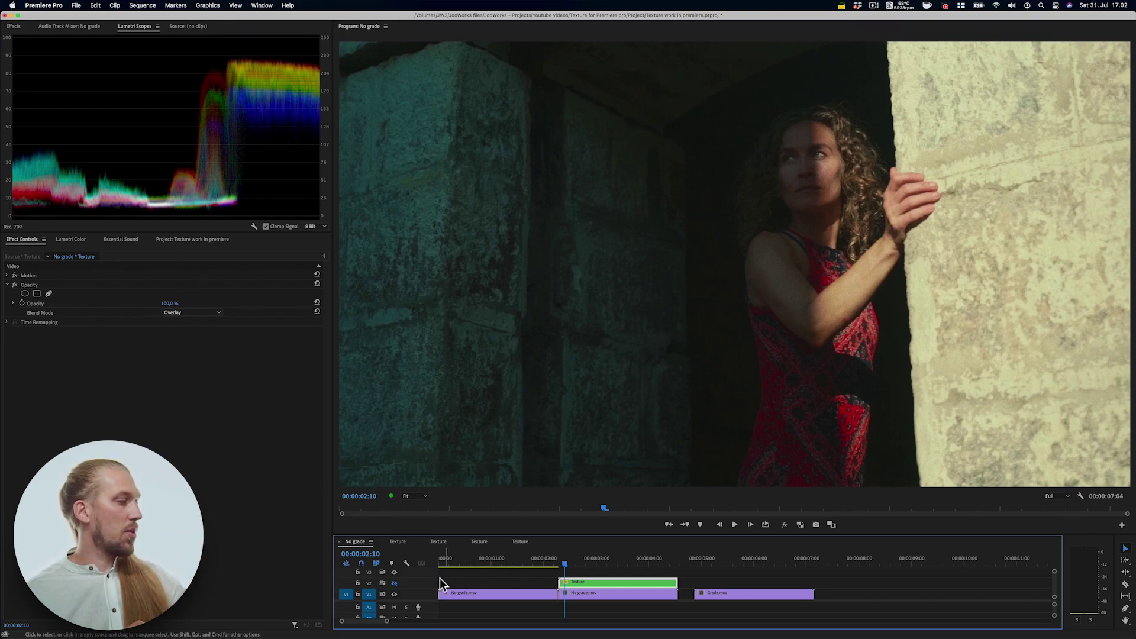
left_click(395, 584)
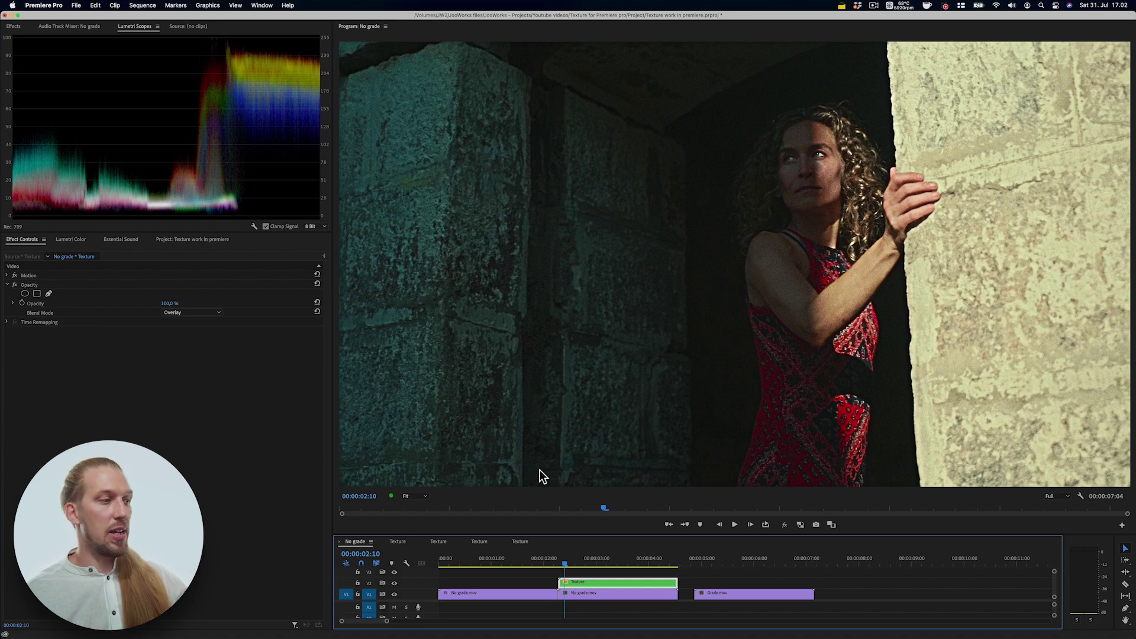
- In the nested Texture sequence, try Blurriness values from 10 to 60, settle on 50, then return to No grade
double_click(578, 585)
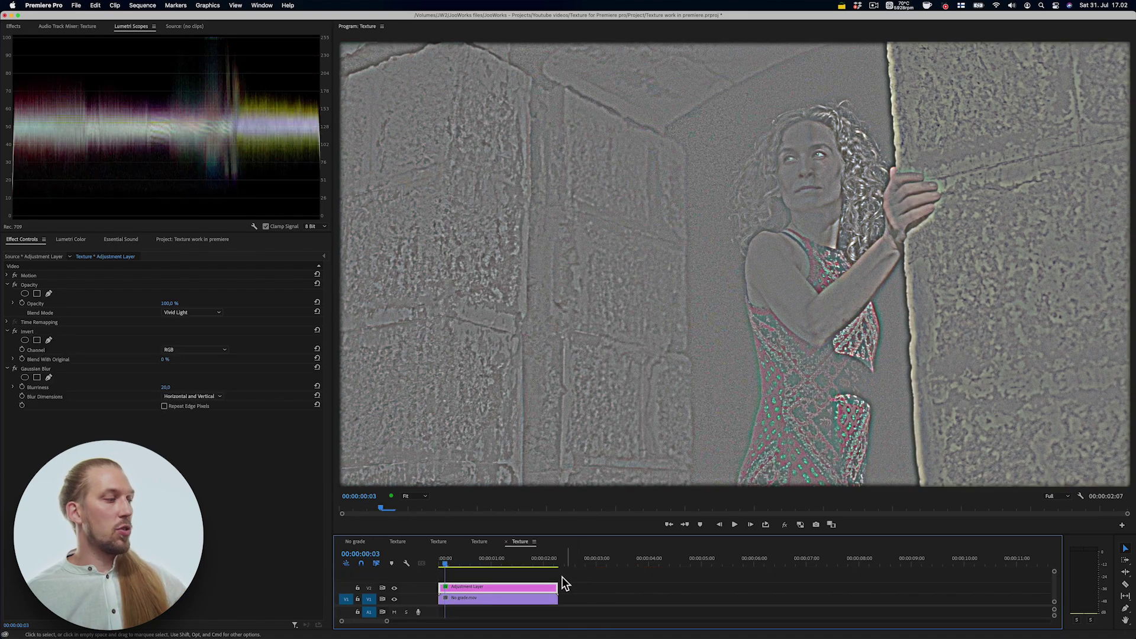
left_click(167, 388)
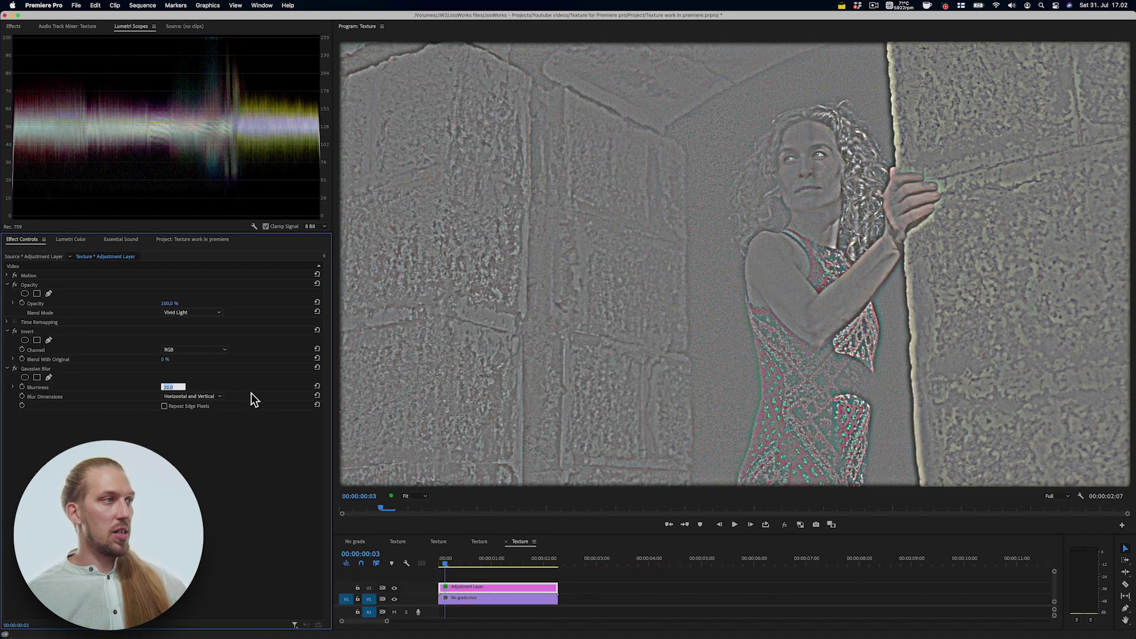
key("shift+Up")
key("shift+Down")
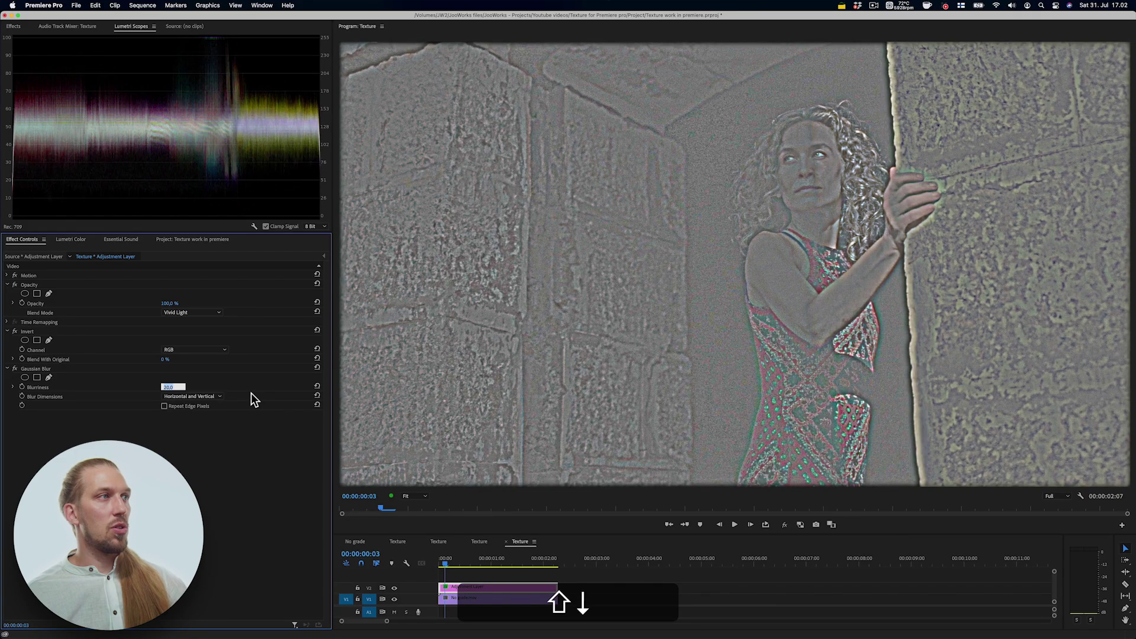
key("shift+Down")
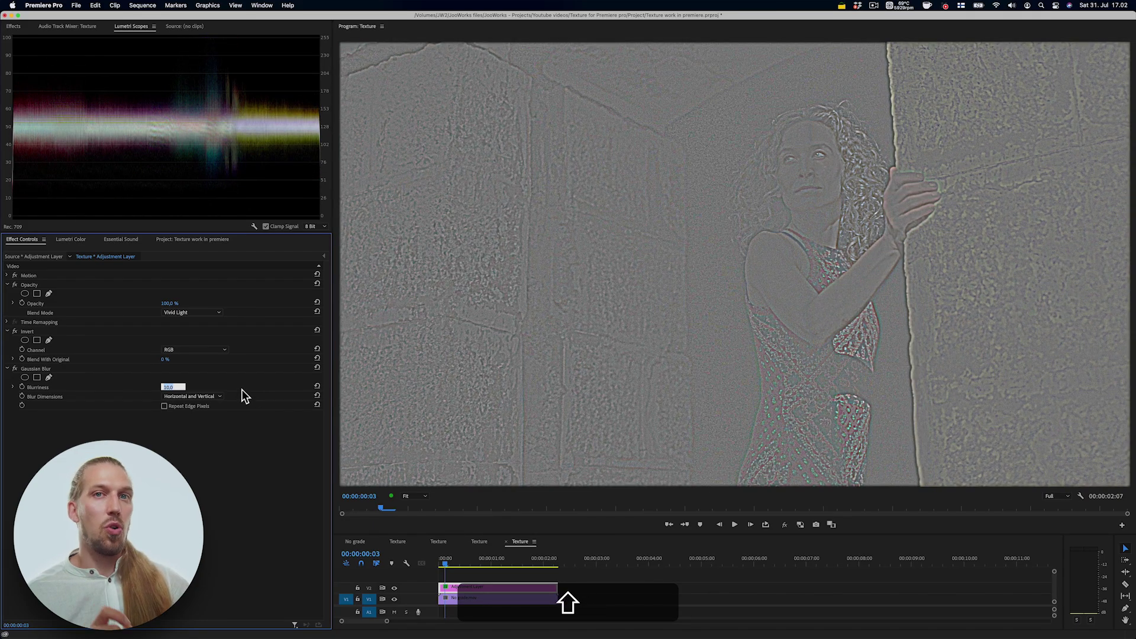
key("shift+Up")
key("shift+Up")
key("shift+Up")
key("shift+Up")
key("shift+Up")
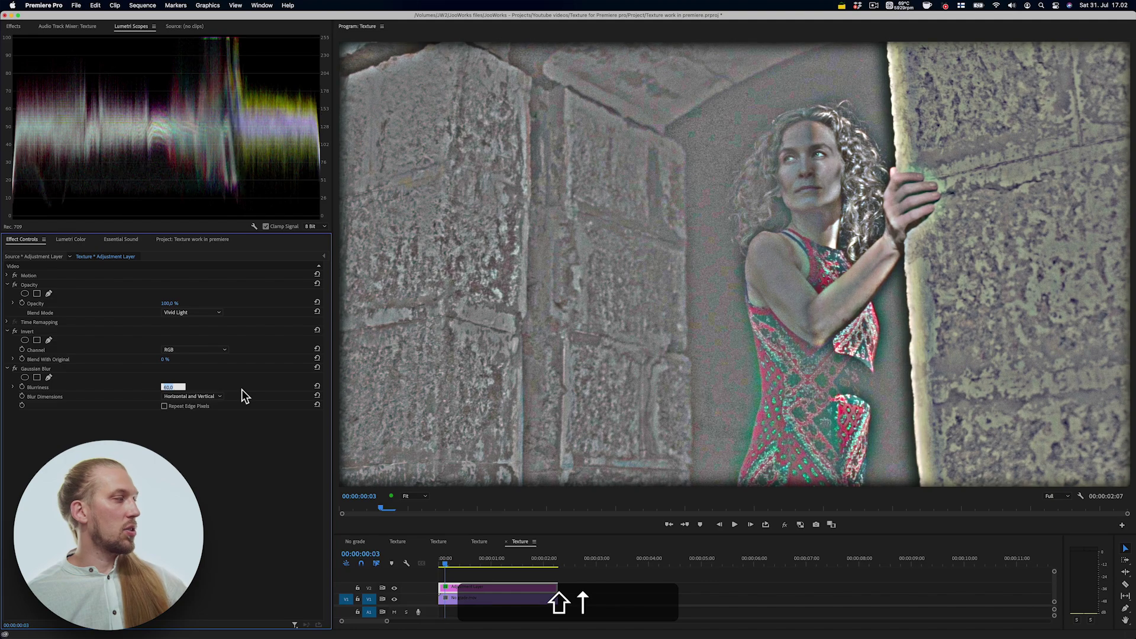
key("shift+Down")
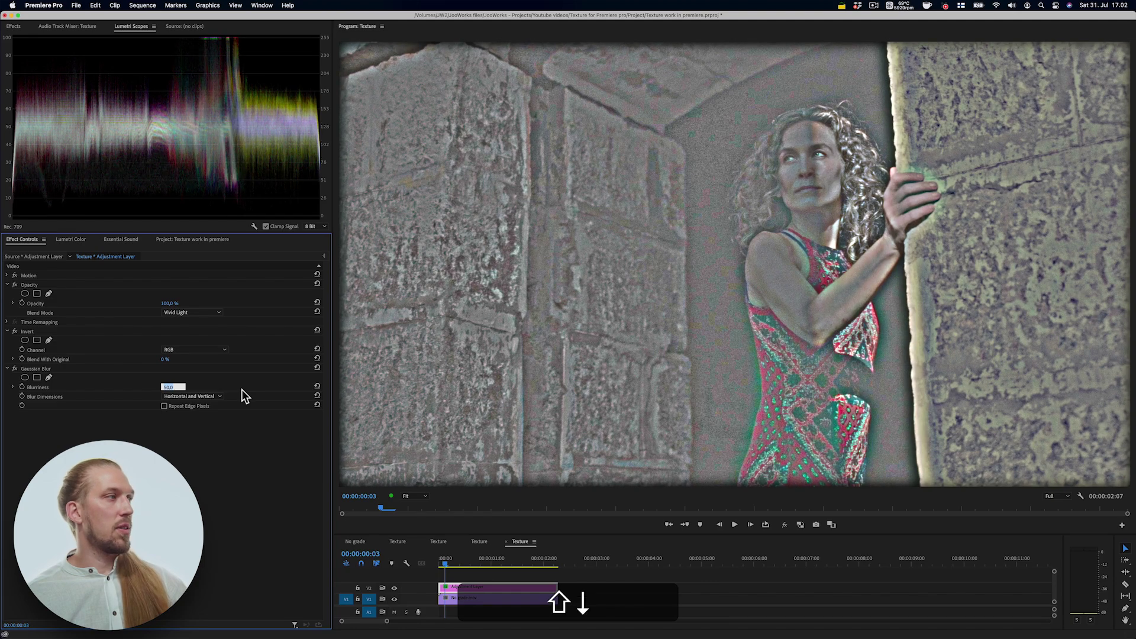
left_click(363, 542)
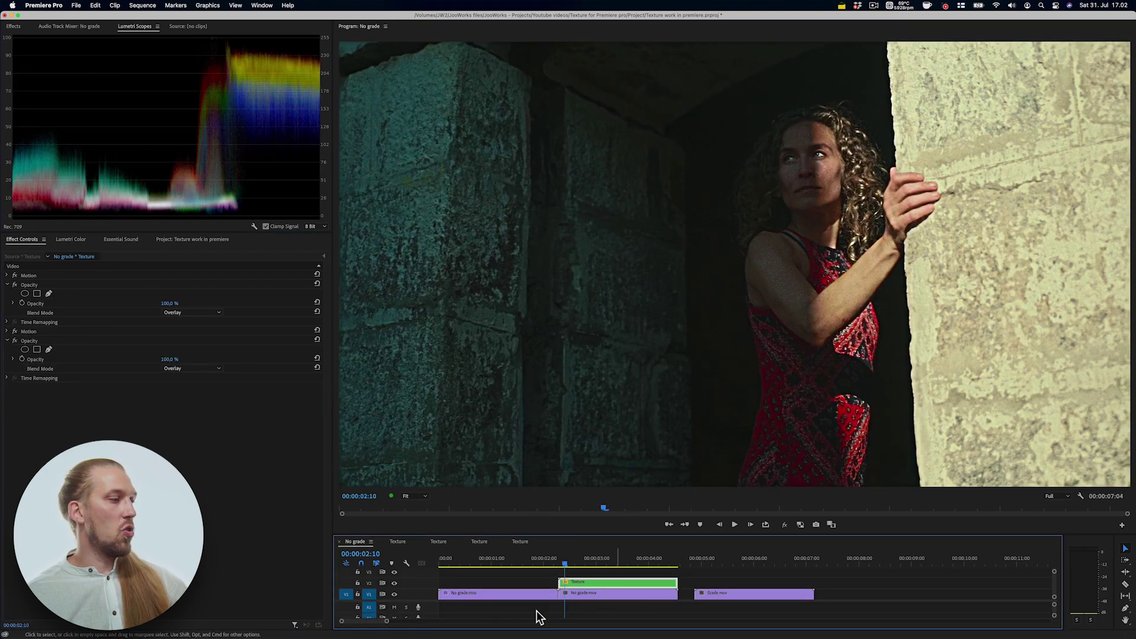
left_click(394, 584)
left_click(393, 584)
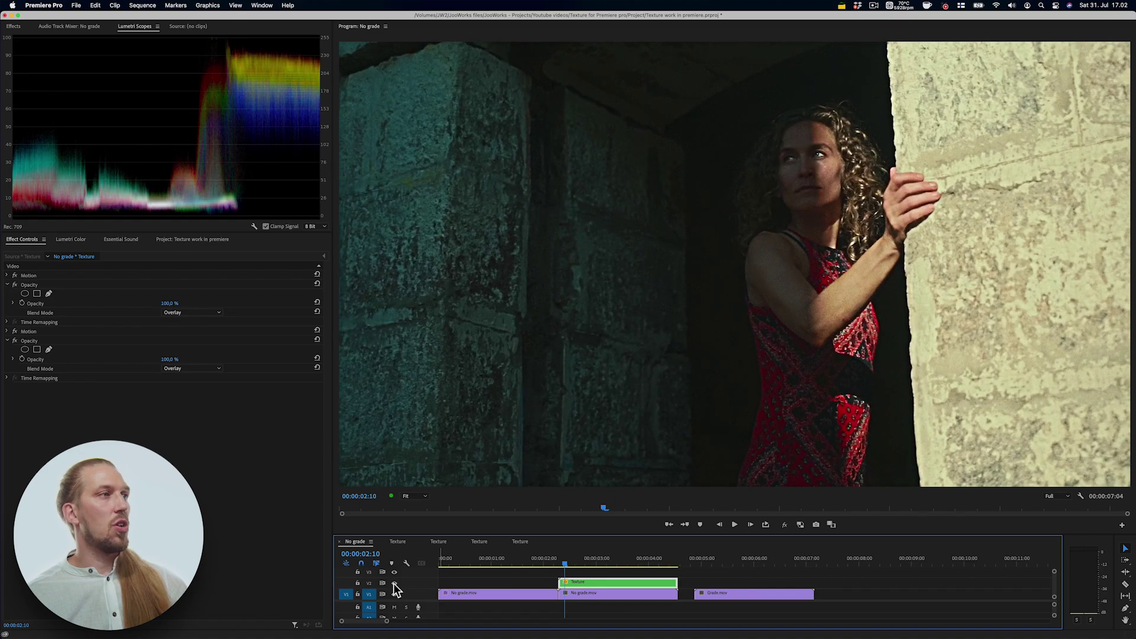
left_click(393, 584)
left_click(394, 584)
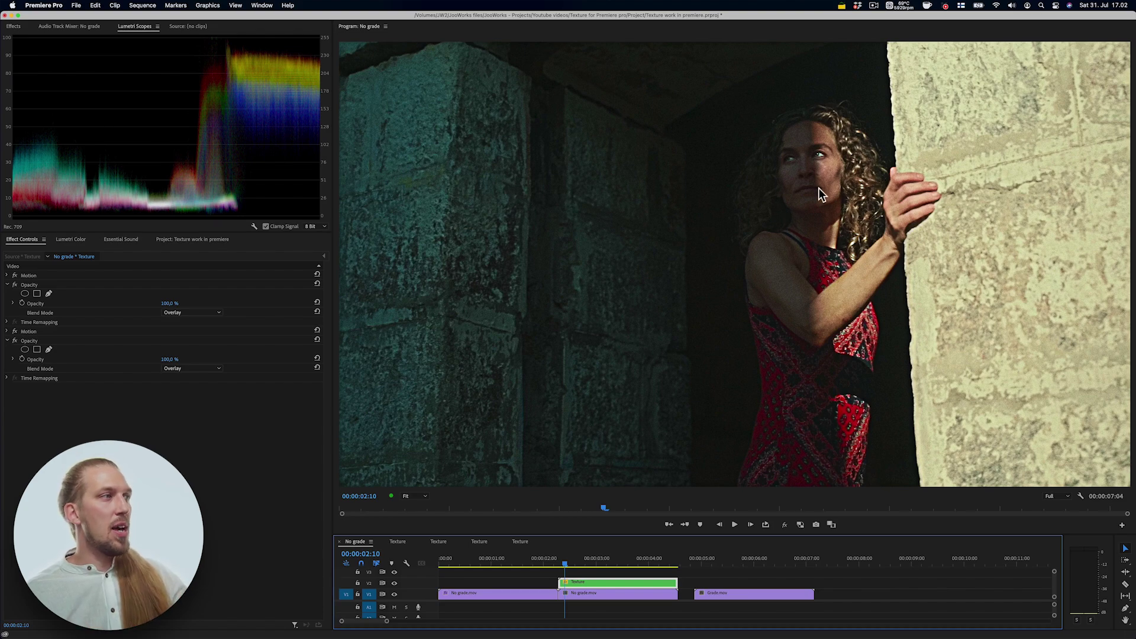
left_click(408, 496)
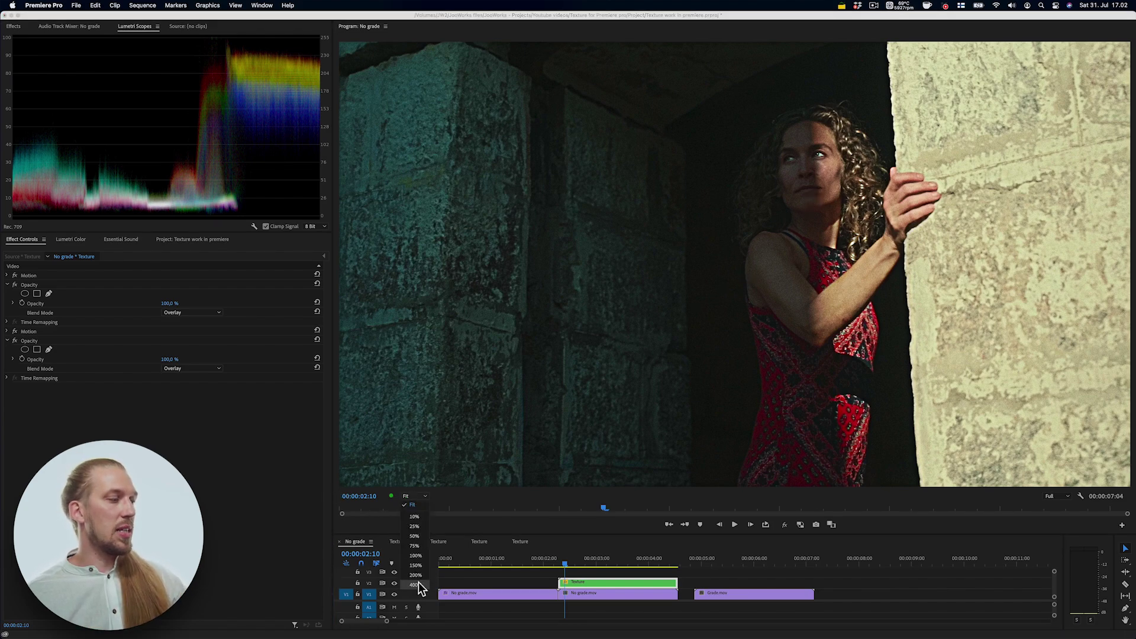
- Zoom the Program monitor to 400%, toggle the V2 texture to compare, and show the blur effects list
left_click(416, 585)
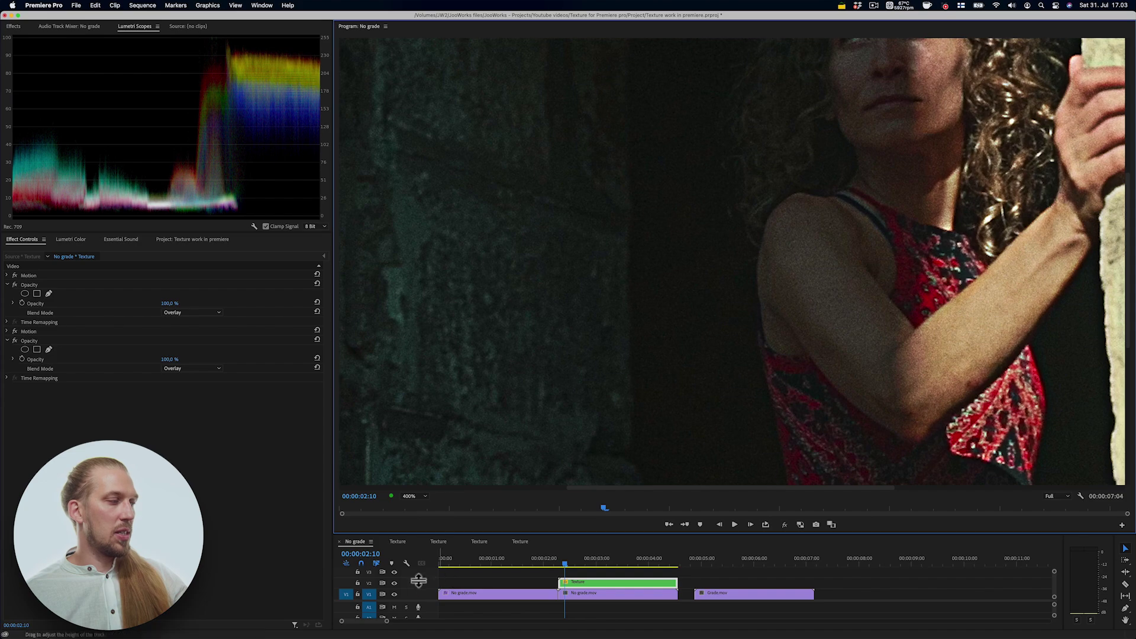
left_click(394, 583)
left_click(395, 583)
left_click(394, 583)
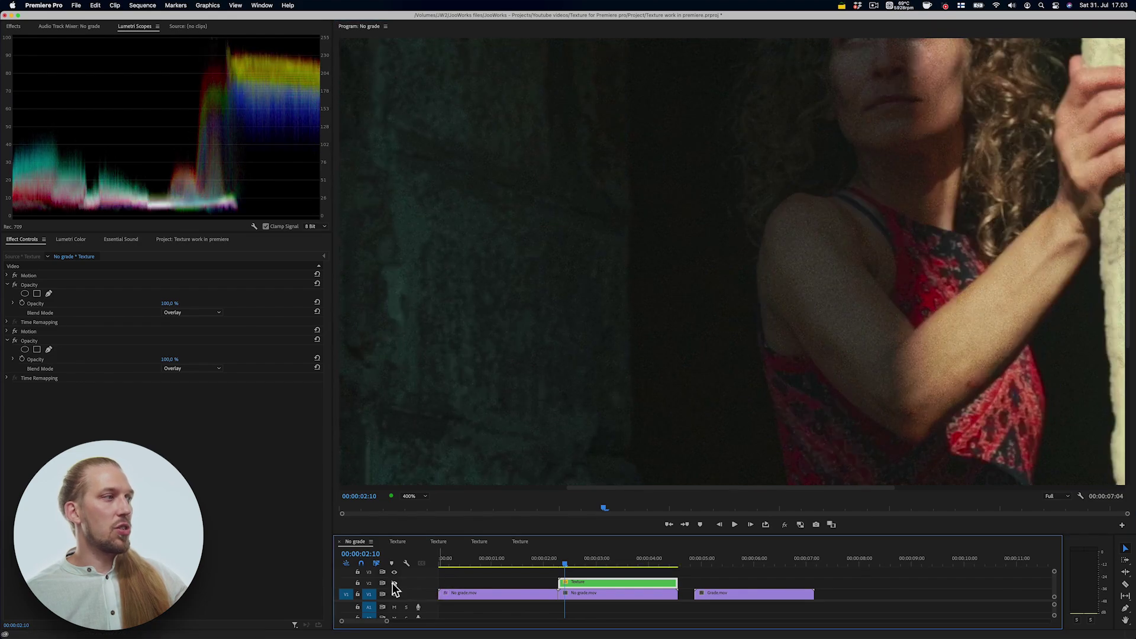
left_click(394, 583)
left_click(394, 583)
left_click(393, 583)
left_click(394, 583)
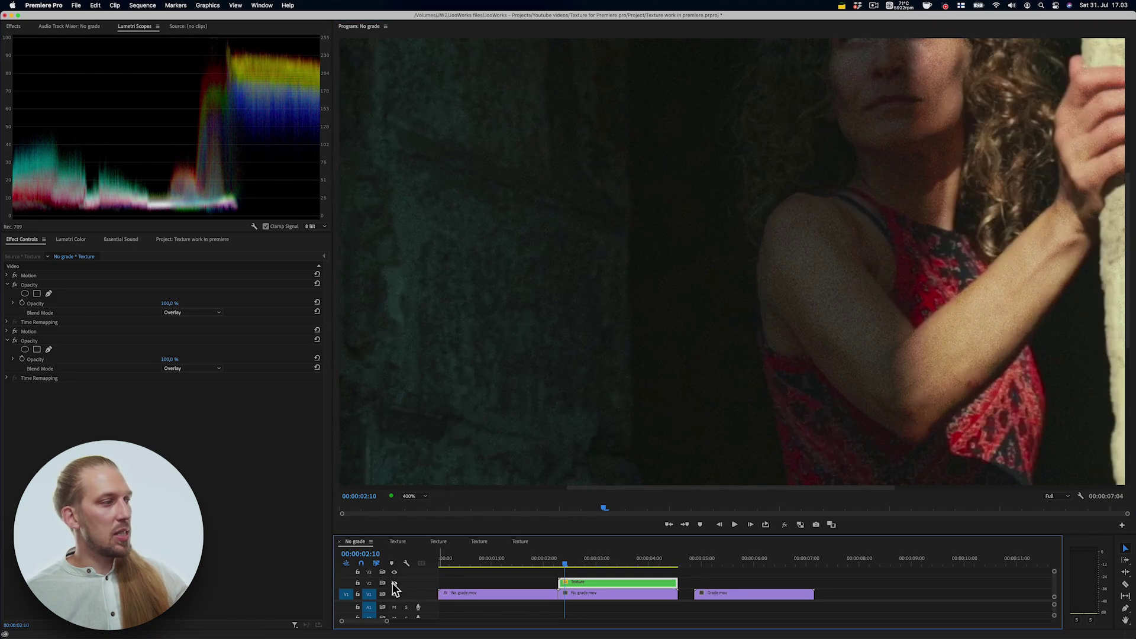
left_click(394, 583)
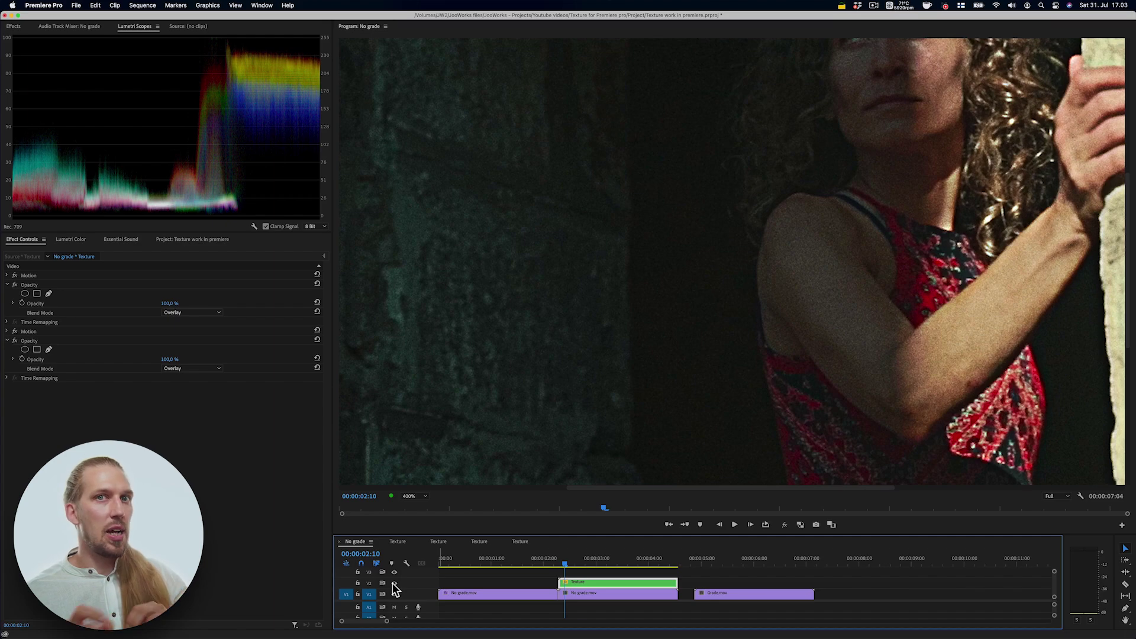
left_click(27, 26)
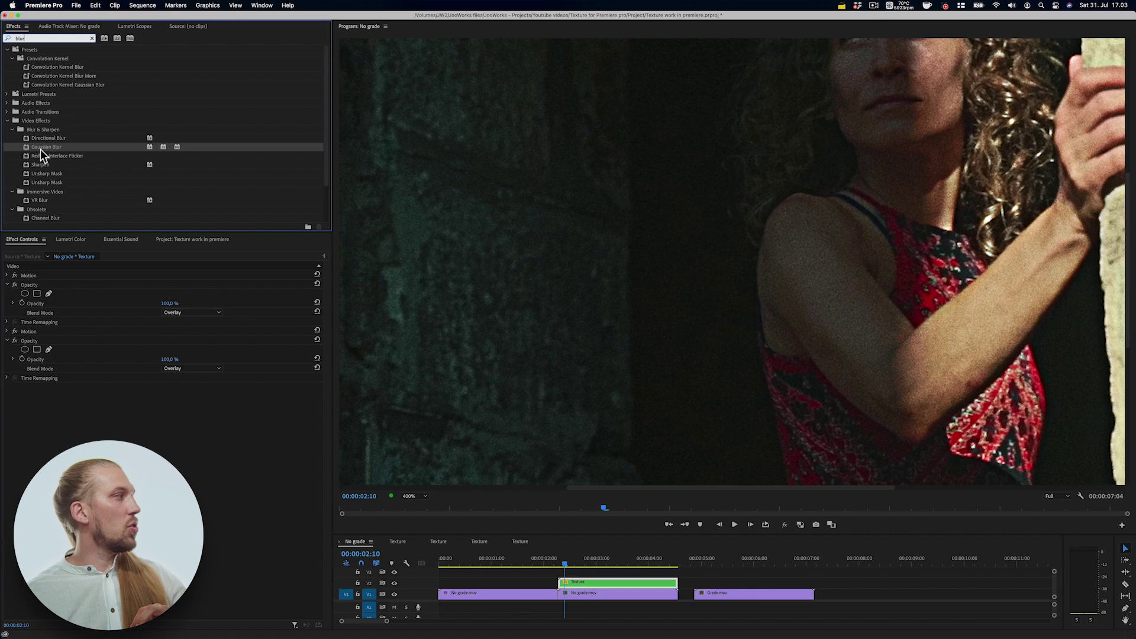
- Apply Gaussian Blur to the V2 Texture clip and set its Blurriness to 5.0
left_click_drag(40, 149, 593, 582)
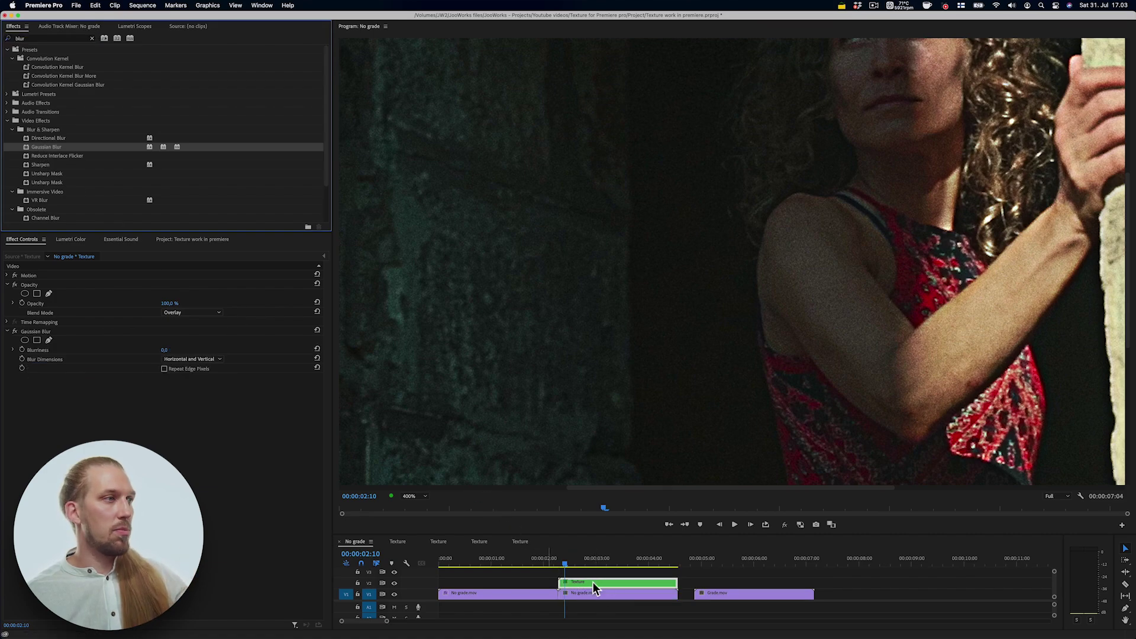
left_click_drag(172, 349, 178, 350)
left_click(168, 351)
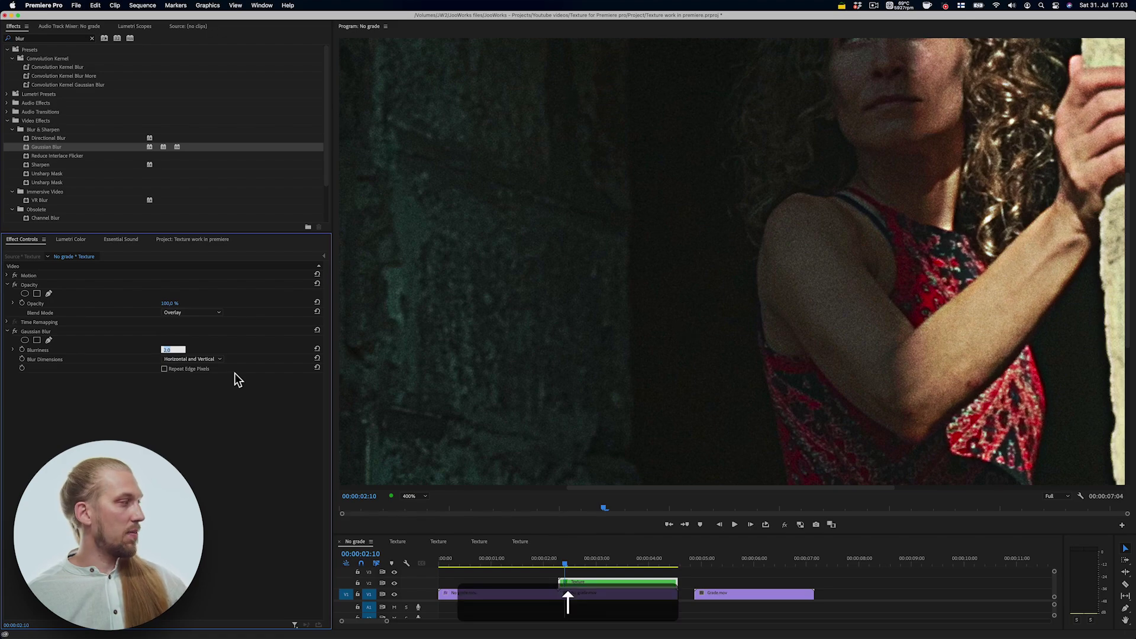
type("5")
key("Return")
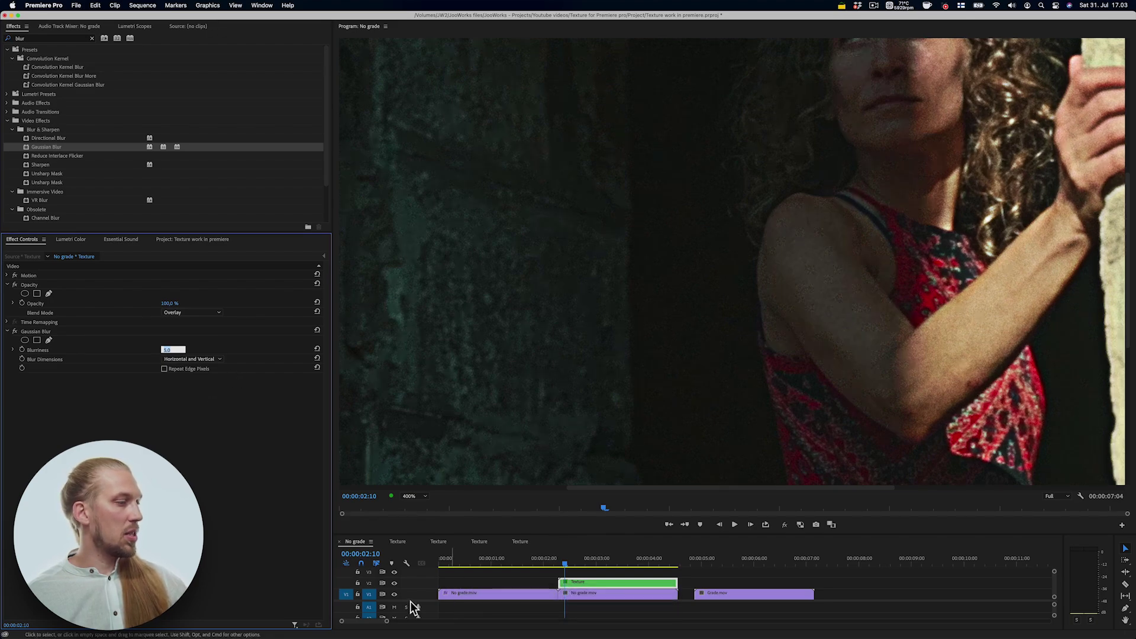
- Toggle the blurred V2 texture off and on to compare it with the plain footage
left_click(395, 584)
left_click(394, 583)
left_click(394, 584)
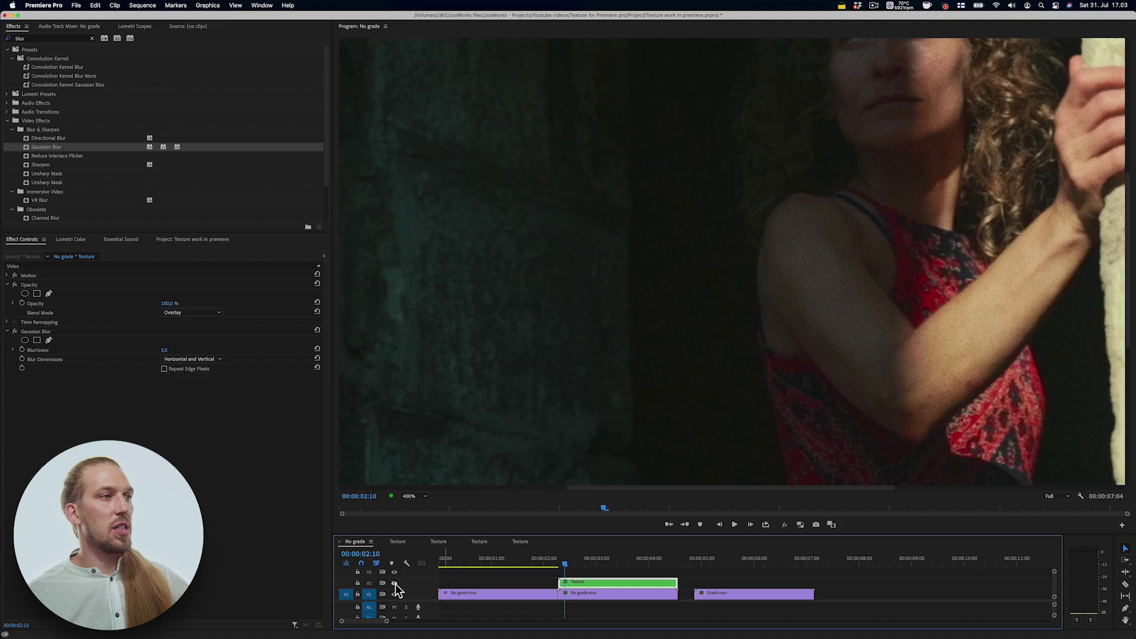
left_click(394, 584)
left_click(394, 584)
left_click(394, 584)
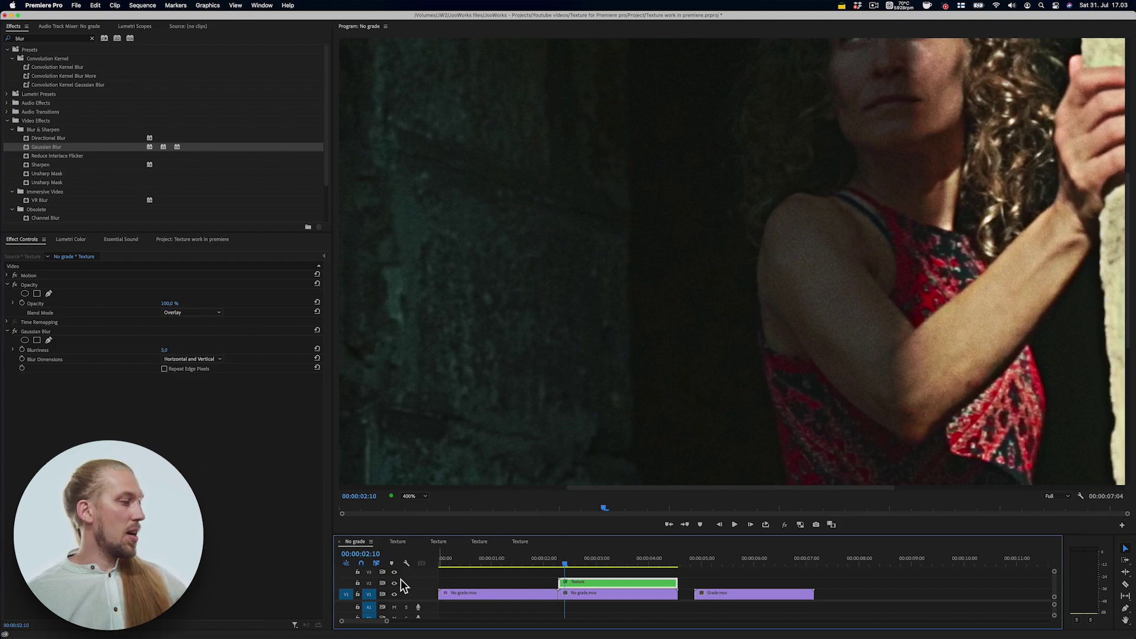
left_click(421, 497)
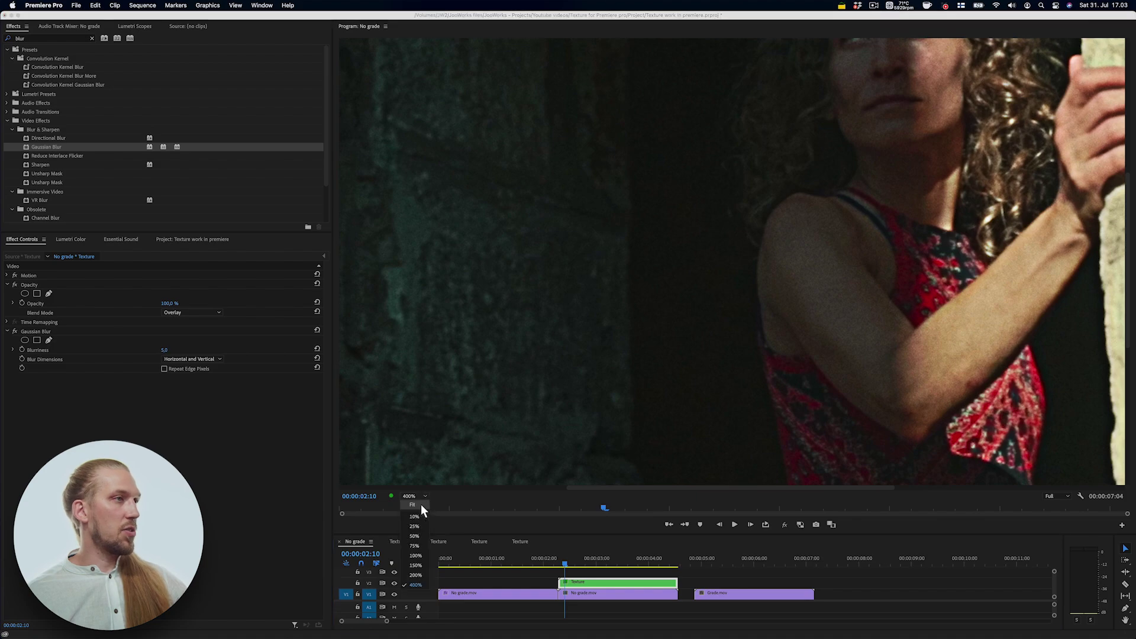
- Set the Program monitor zoom to Fit, compare the texture on and off, then disable V2 output
left_click(412, 505)
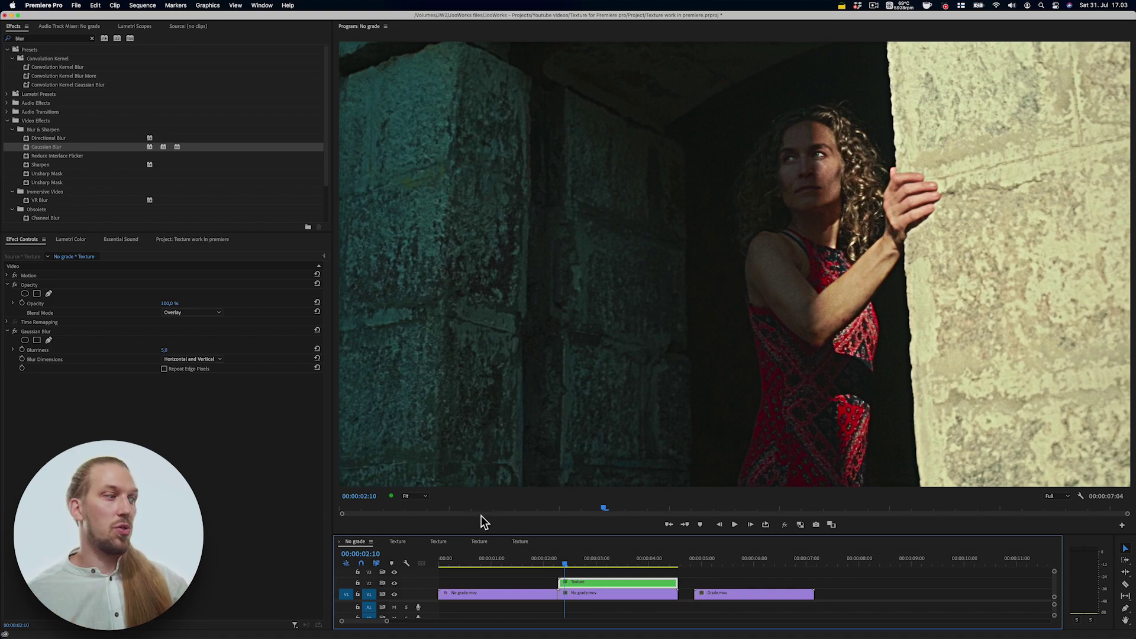
left_click(394, 584)
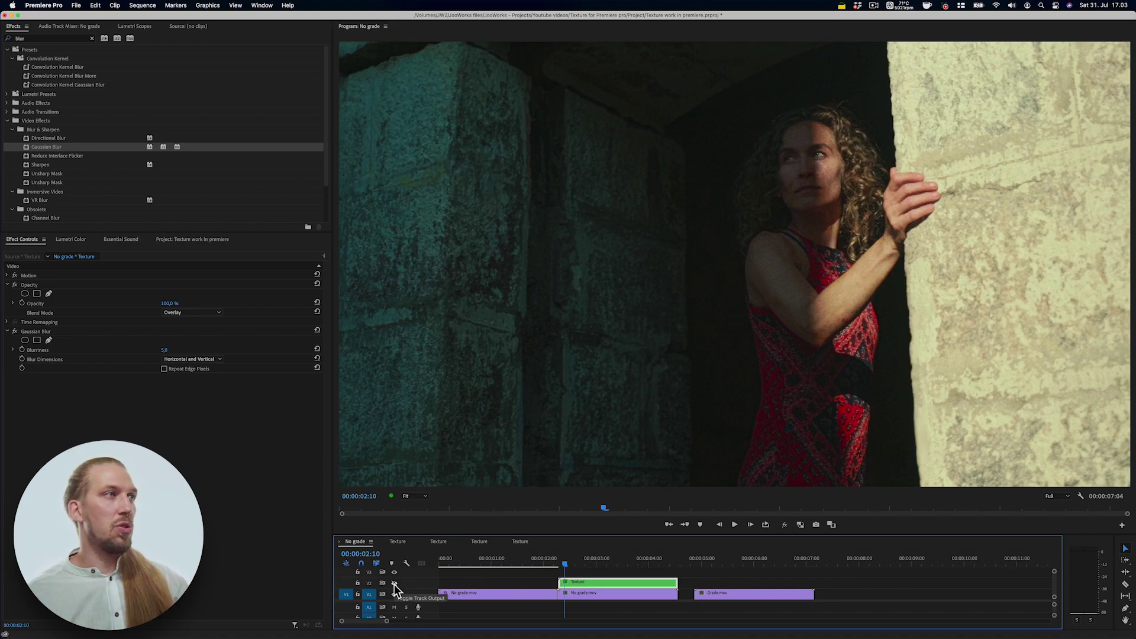
left_click(394, 584)
left_click(395, 585)
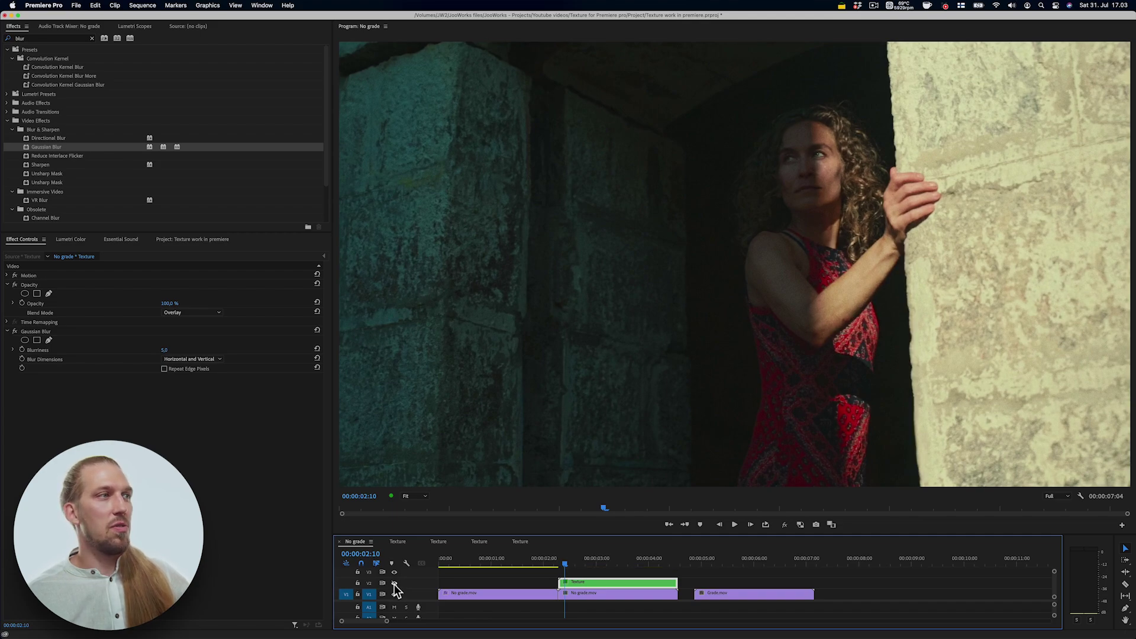
left_click(395, 585)
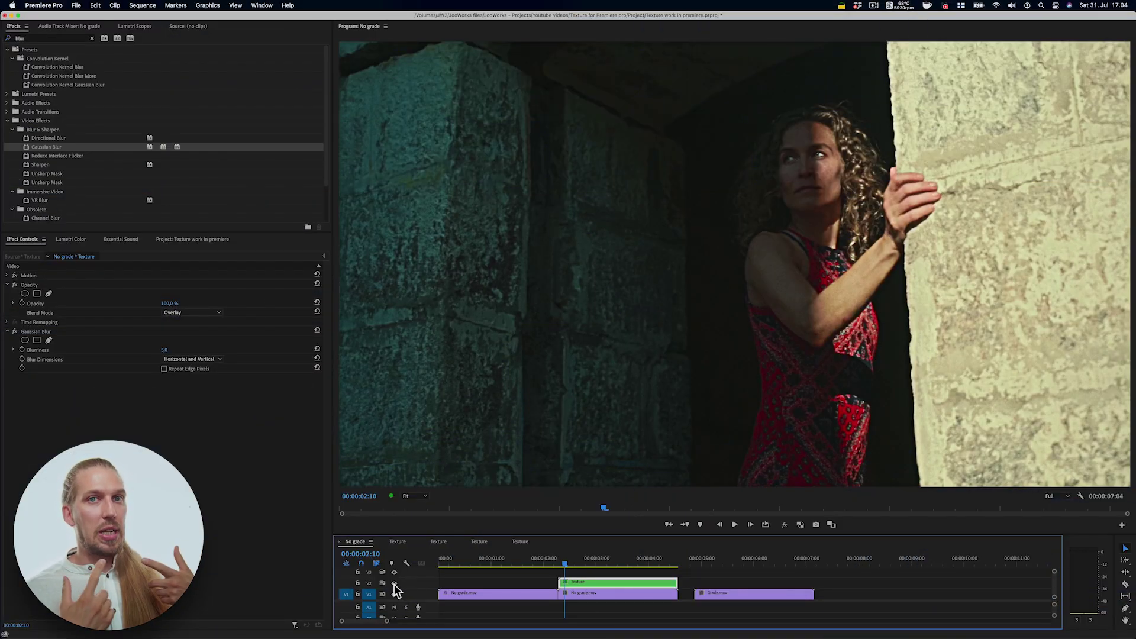
left_click(395, 583)
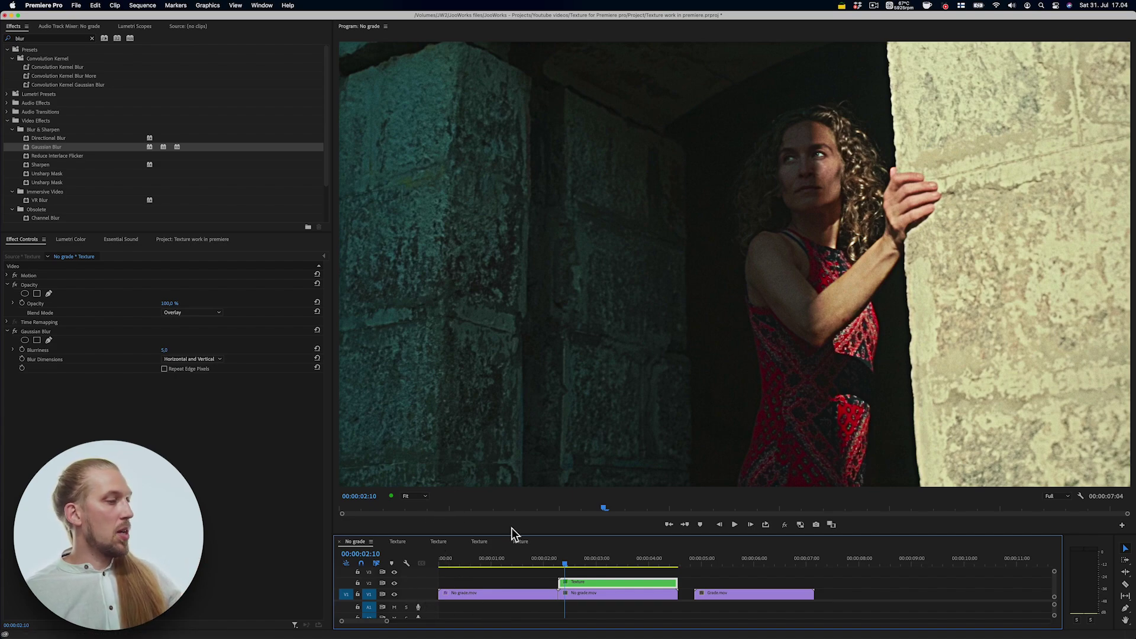
- Alt-drag a copy of the No grade clip onto the track above Texture
left_click(588, 593)
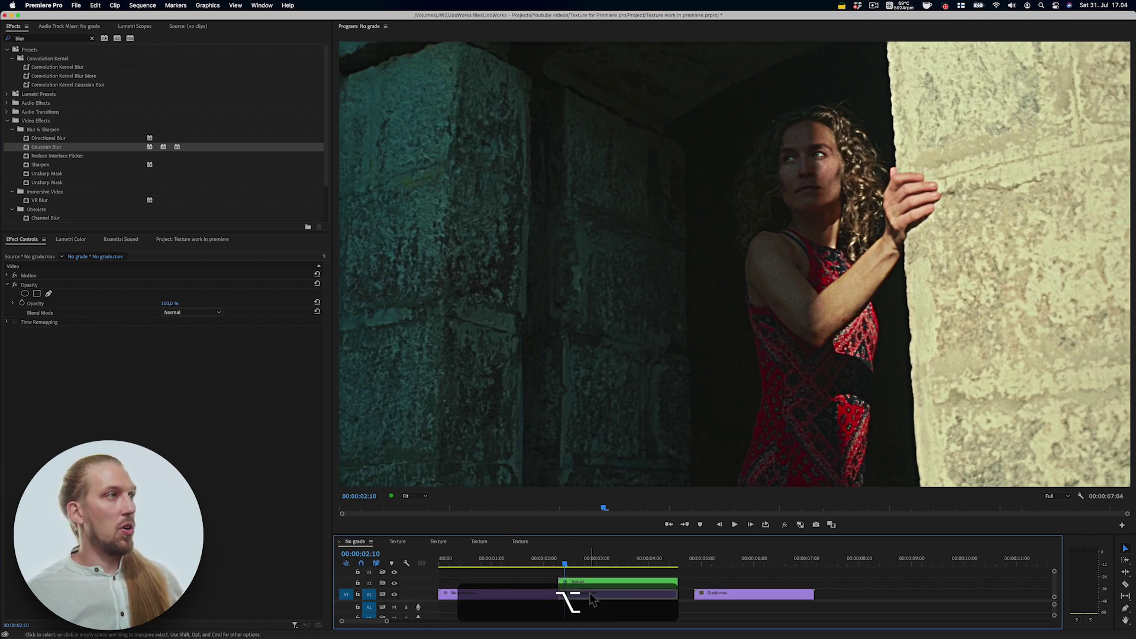
key("alt")
left_click_drag(590, 593, 587, 572)
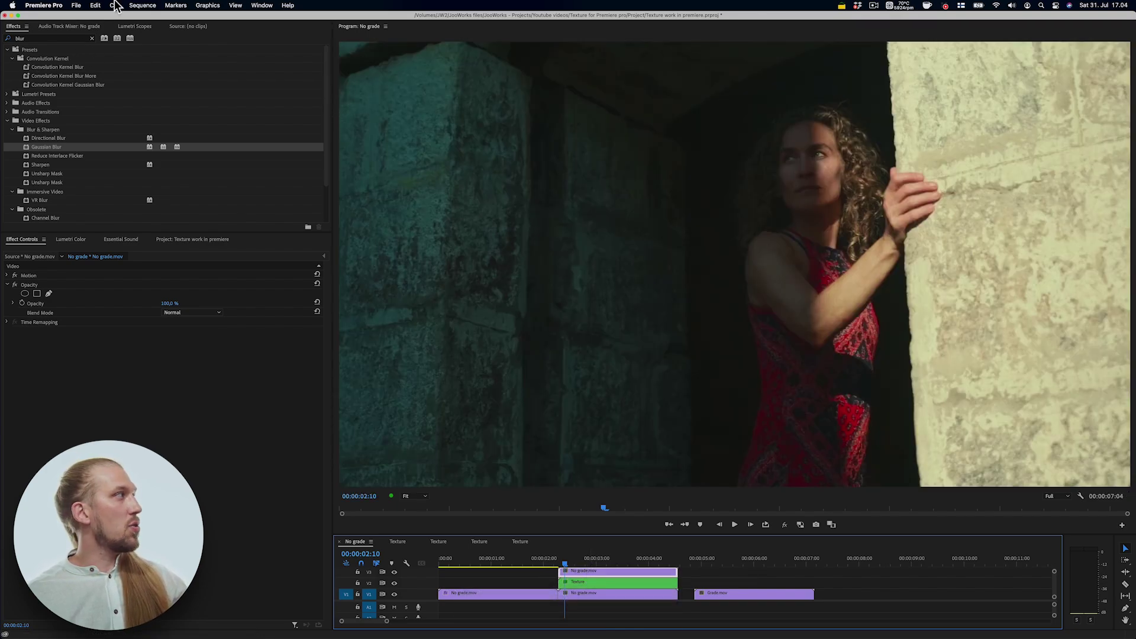
- Key the skin's red-orange hues in HSL Secondary, hue only, heavily blurred and shown as an inverted black-and-white mask
left_click(77, 241)
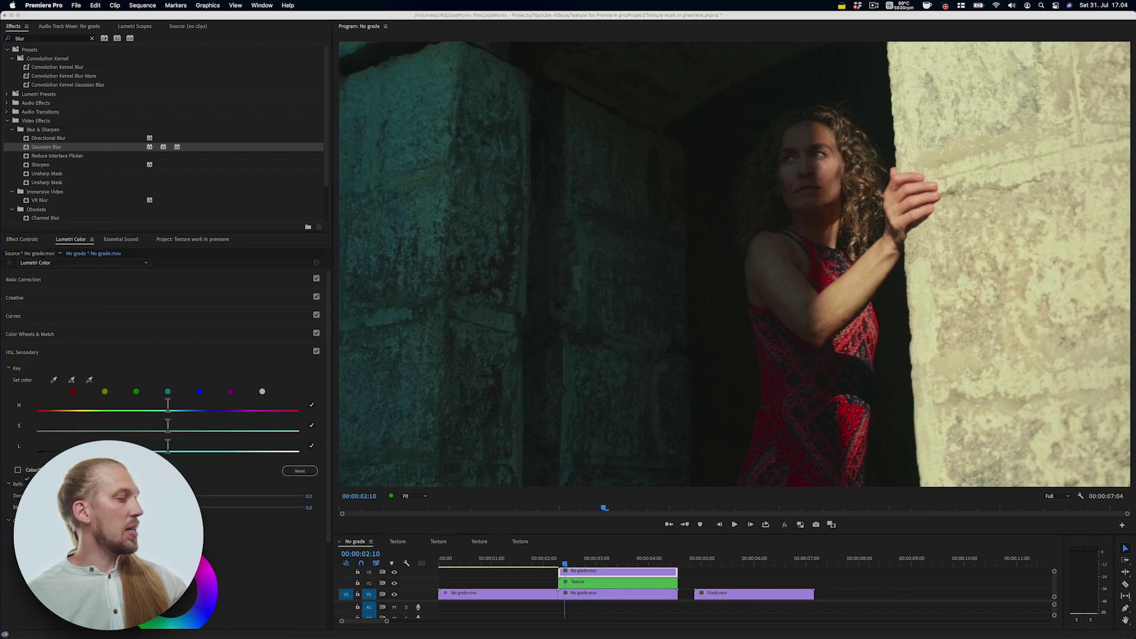
left_click(47, 491)
left_click(18, 470)
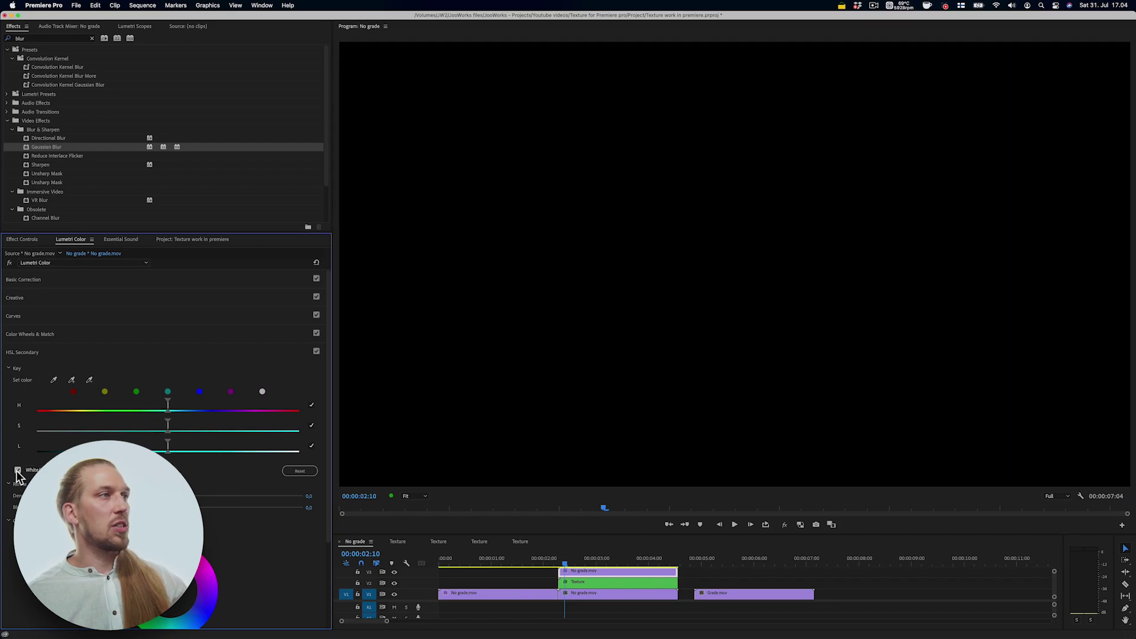
left_click(312, 426)
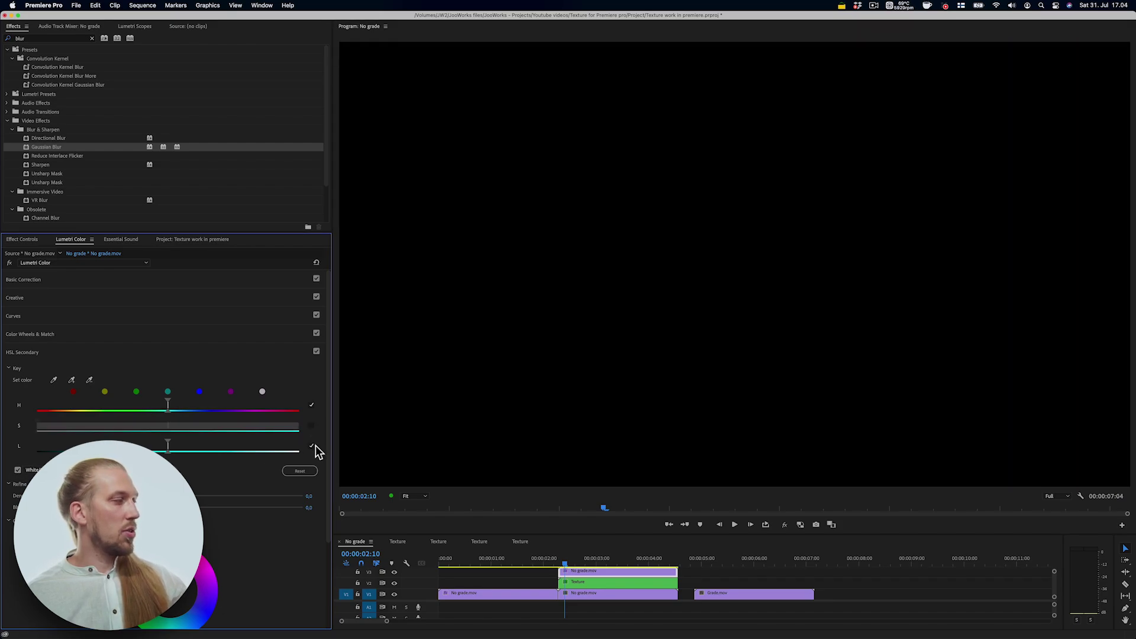
left_click(312, 446)
left_click_drag(168, 400, 70, 411)
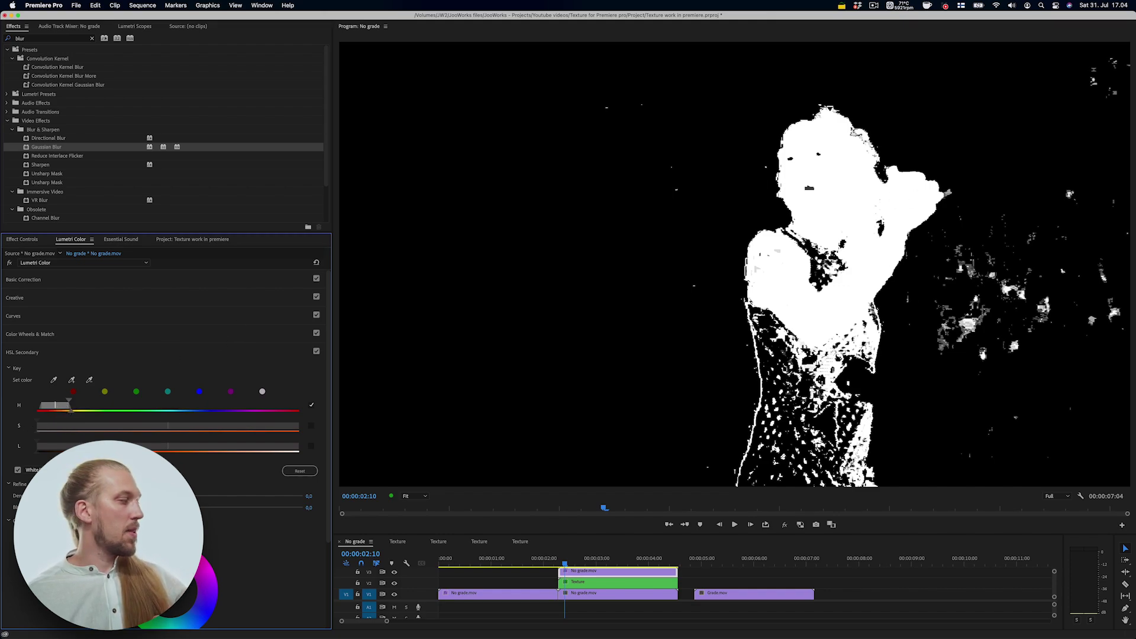
left_click_drag(309, 508, 308, 507)
left_click(89, 470)
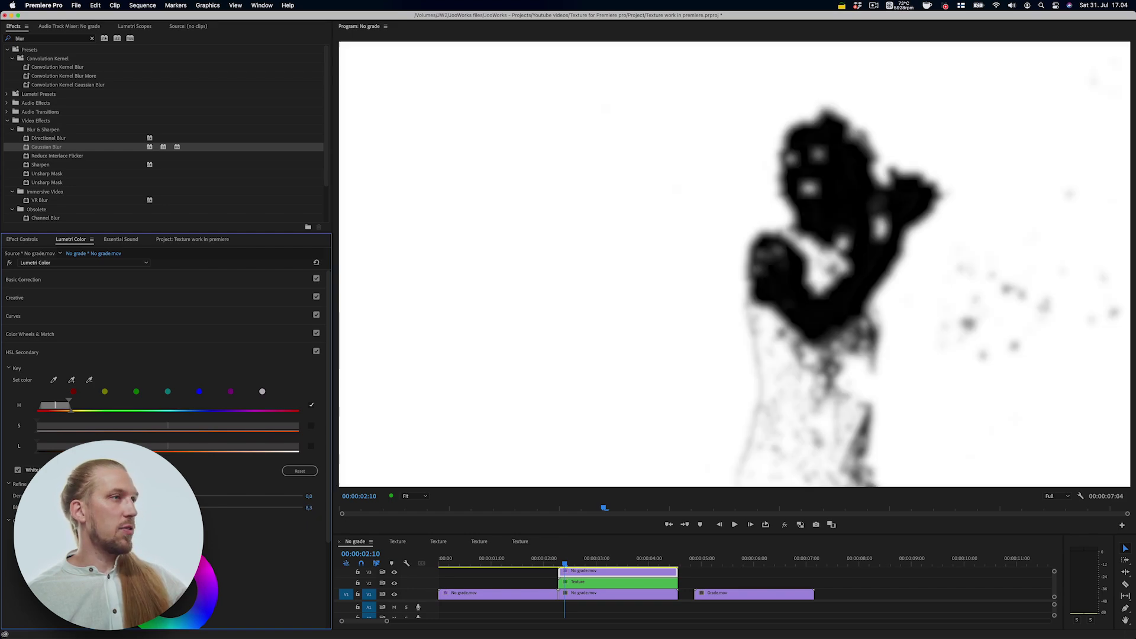
- Enlarge the video tracks to show V3 and V4 and toggle the mask copy off and on
left_click(593, 573)
scroll(586, 576, "up", 2)
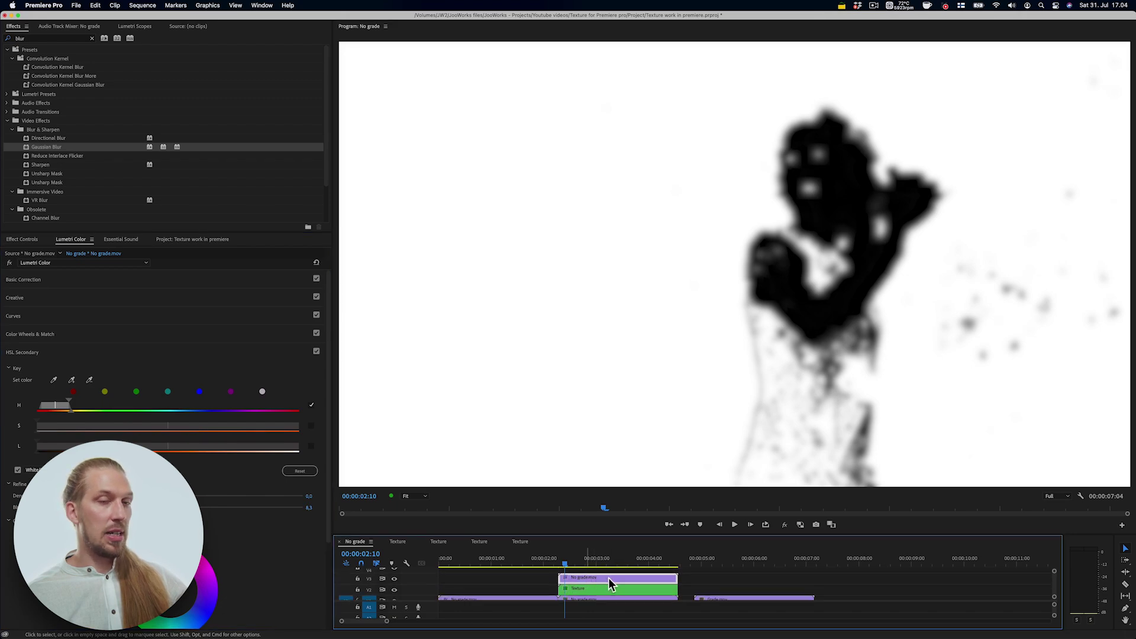
left_click(395, 579)
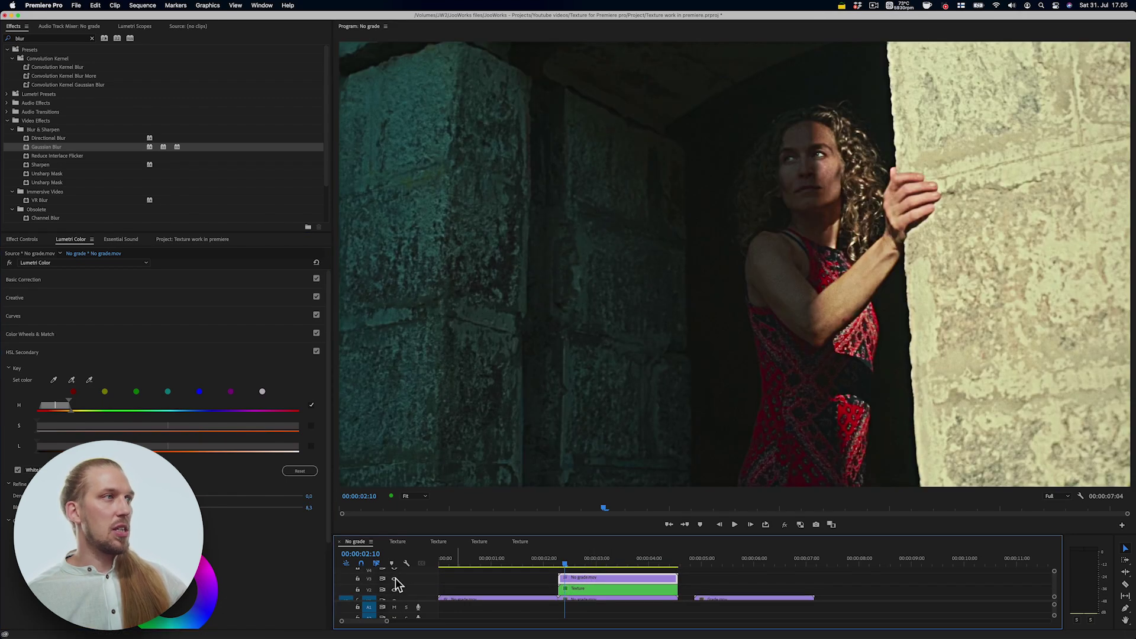
left_click(395, 580)
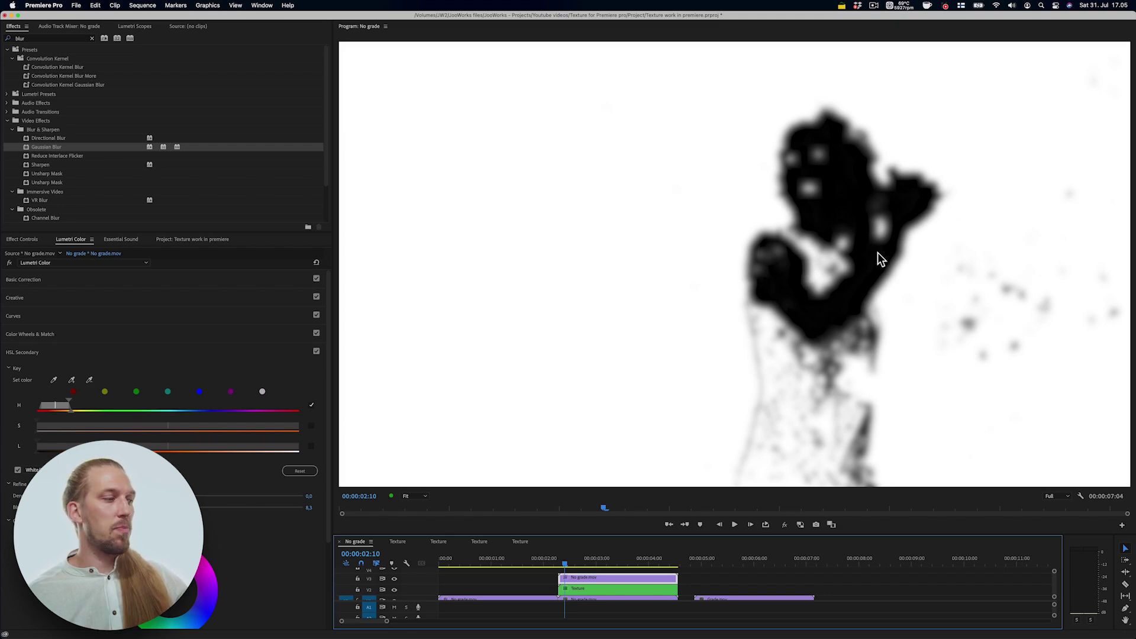
left_click(40, 35)
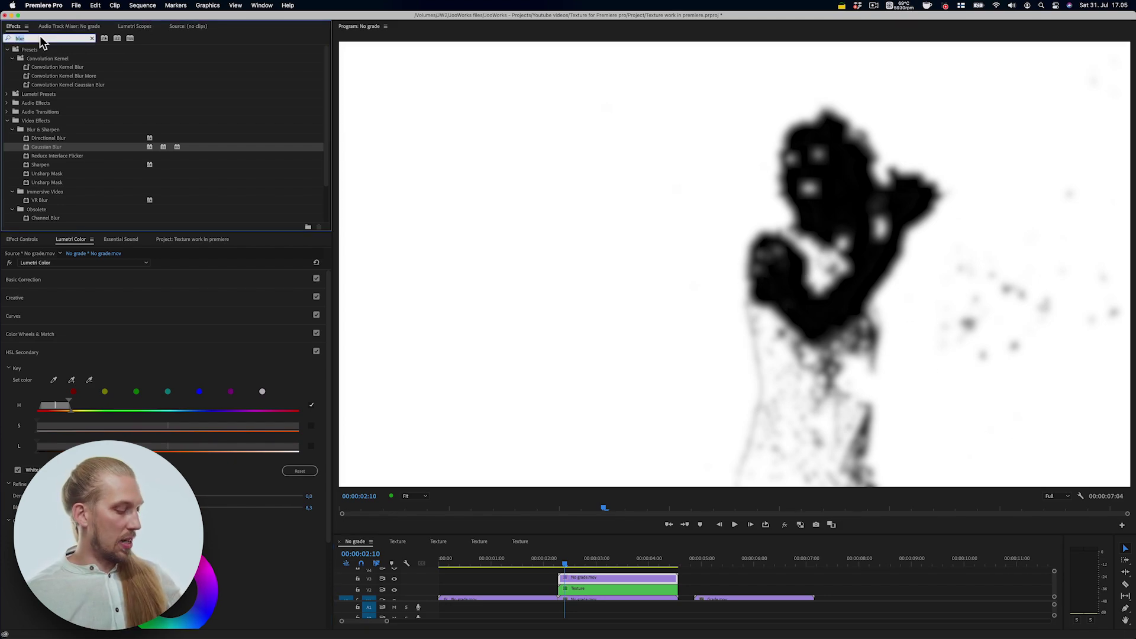
- Apply Track Matte Key to the Texture clip and set its Matte to Video 3
type("track")
left_click(41, 102)
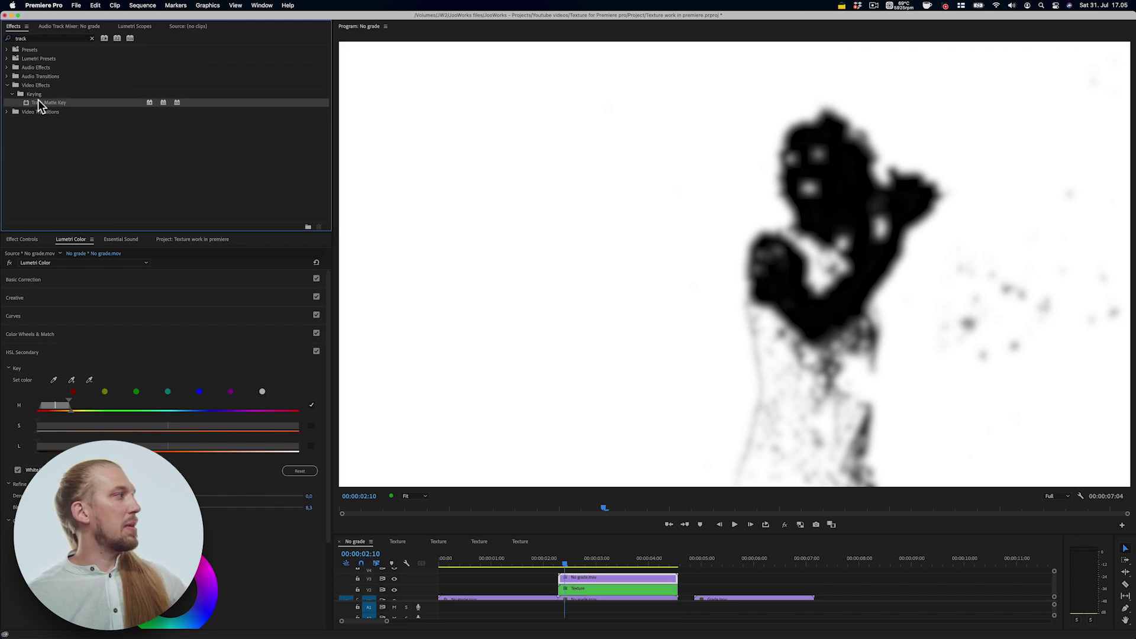
left_click_drag(40, 103, 612, 588)
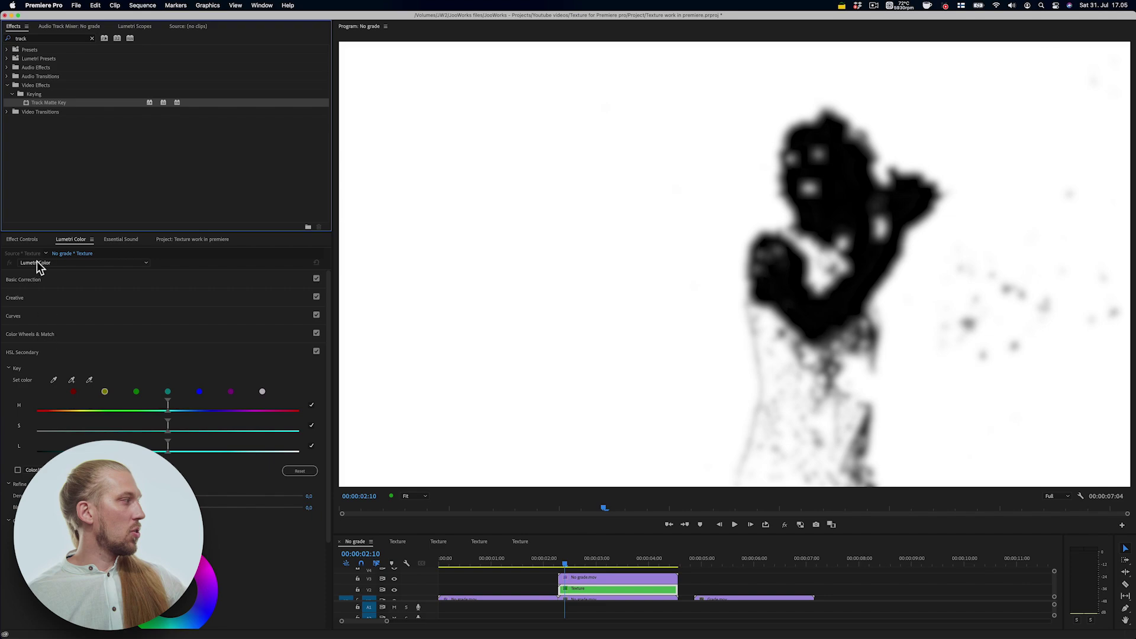
left_click(29, 239)
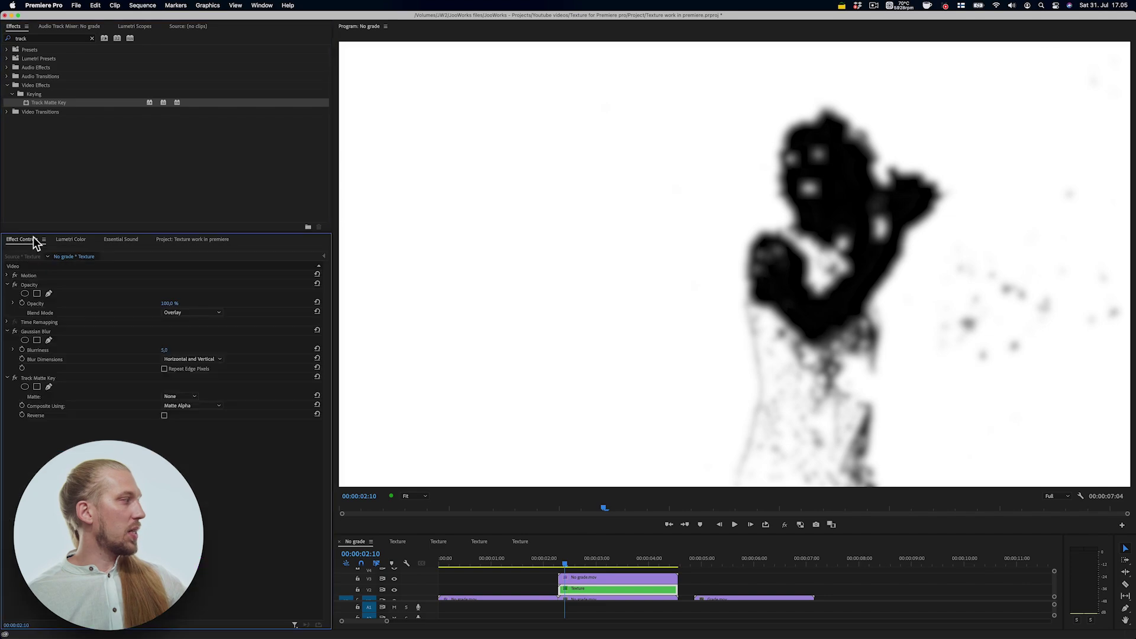
left_click(183, 395)
left_click(185, 422)
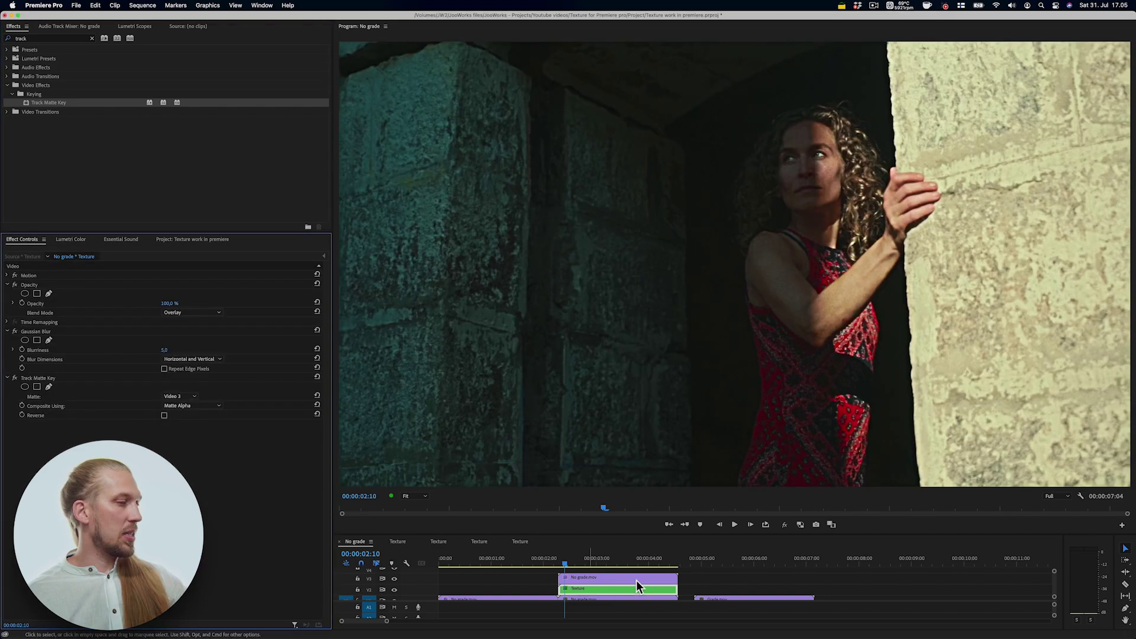
- Set Composite Using to Matte Luma, then toggle Video 3 off and on to compare
left_click(612, 577)
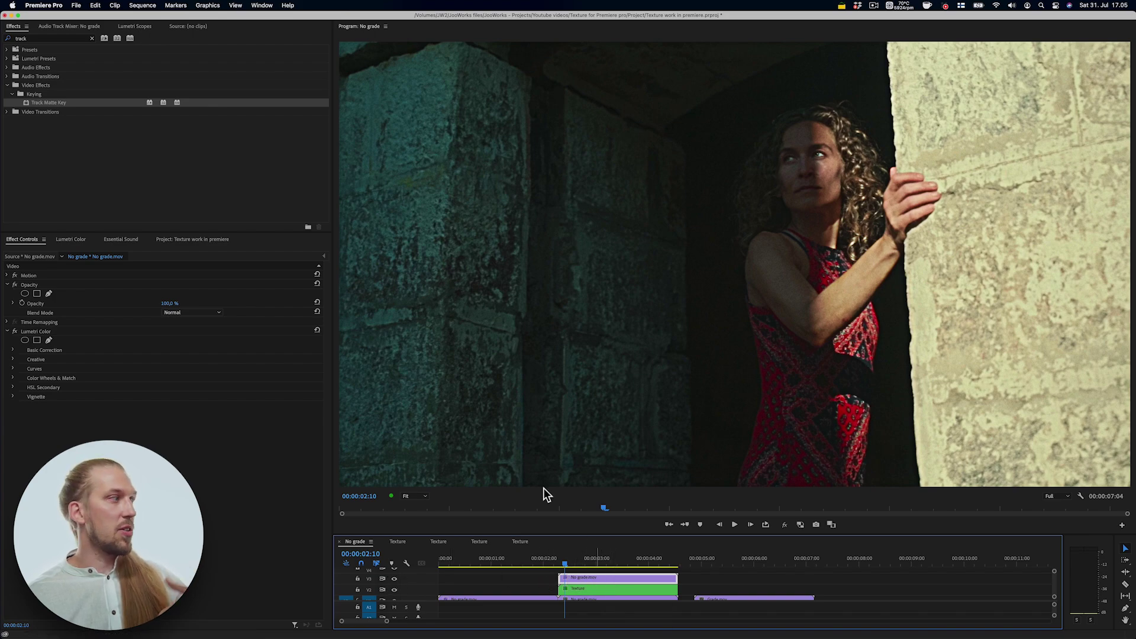
left_click(576, 588)
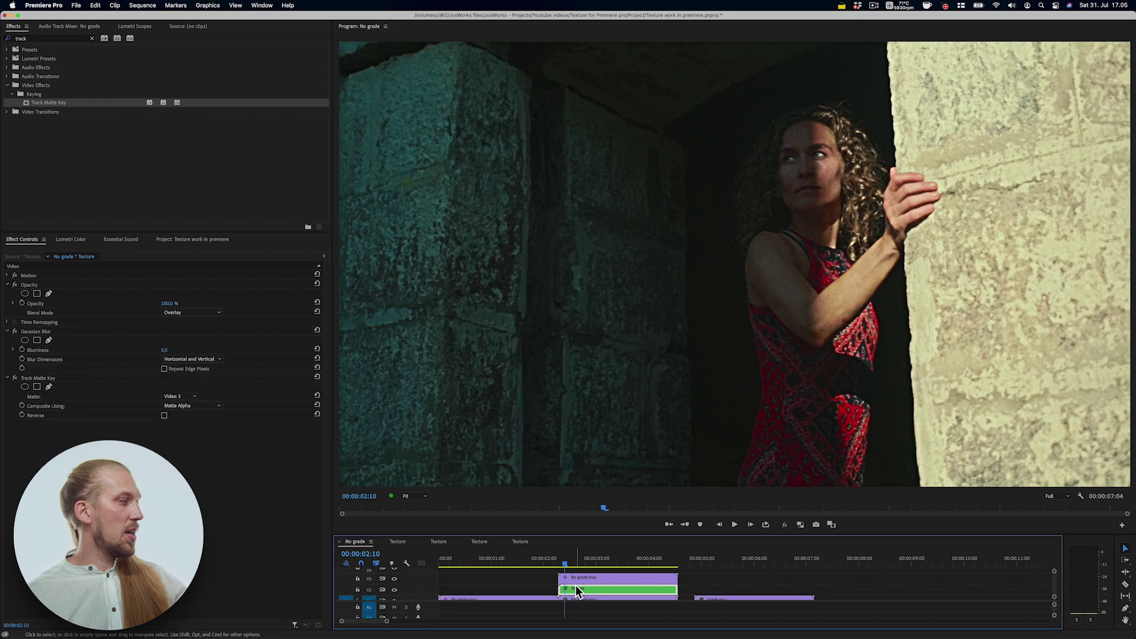
left_click(206, 409)
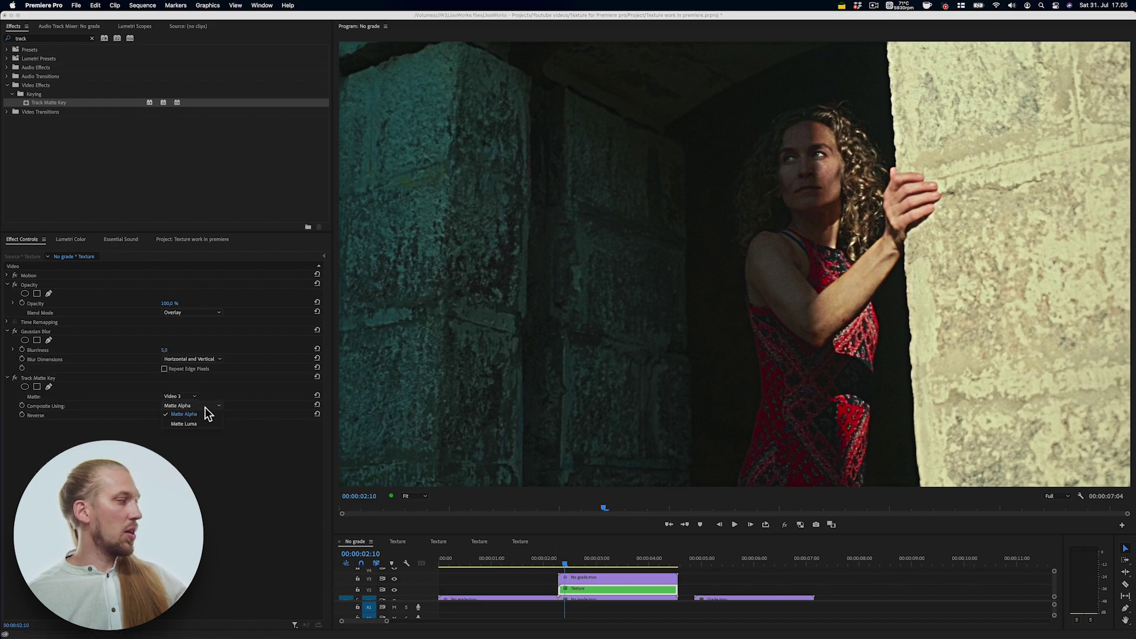
left_click(195, 426)
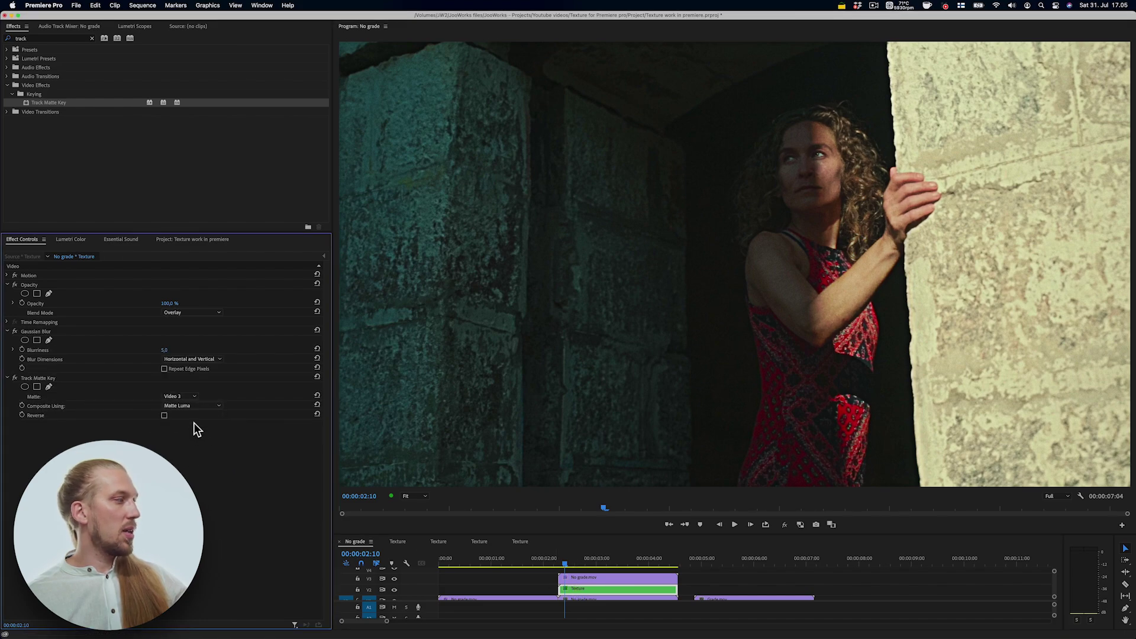
left_click(395, 579)
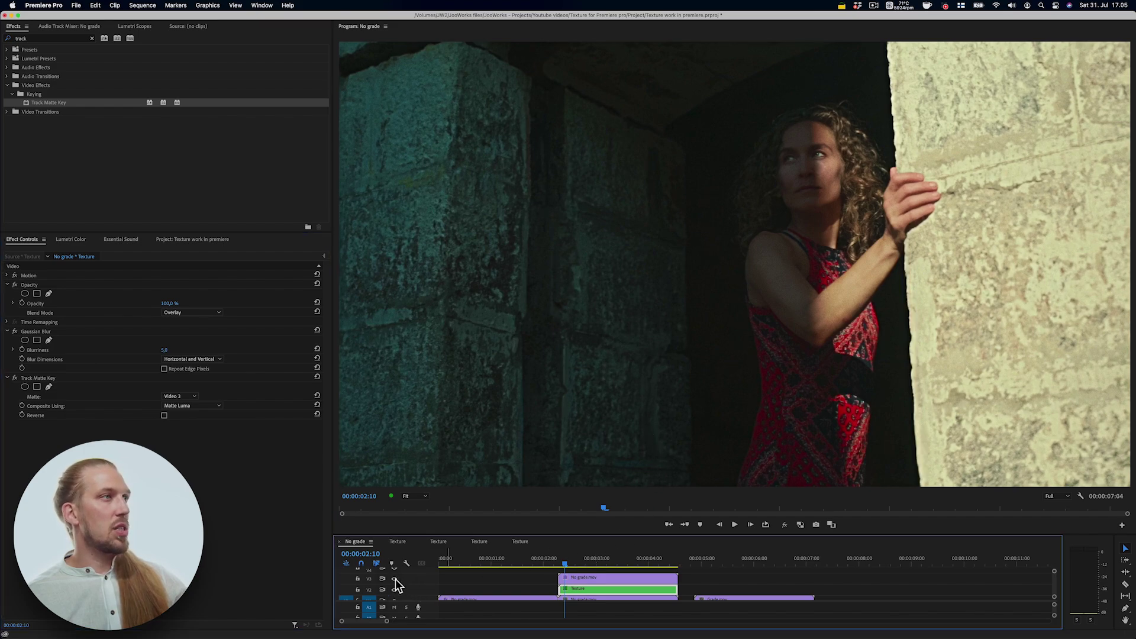
left_click(396, 579)
left_click(395, 579)
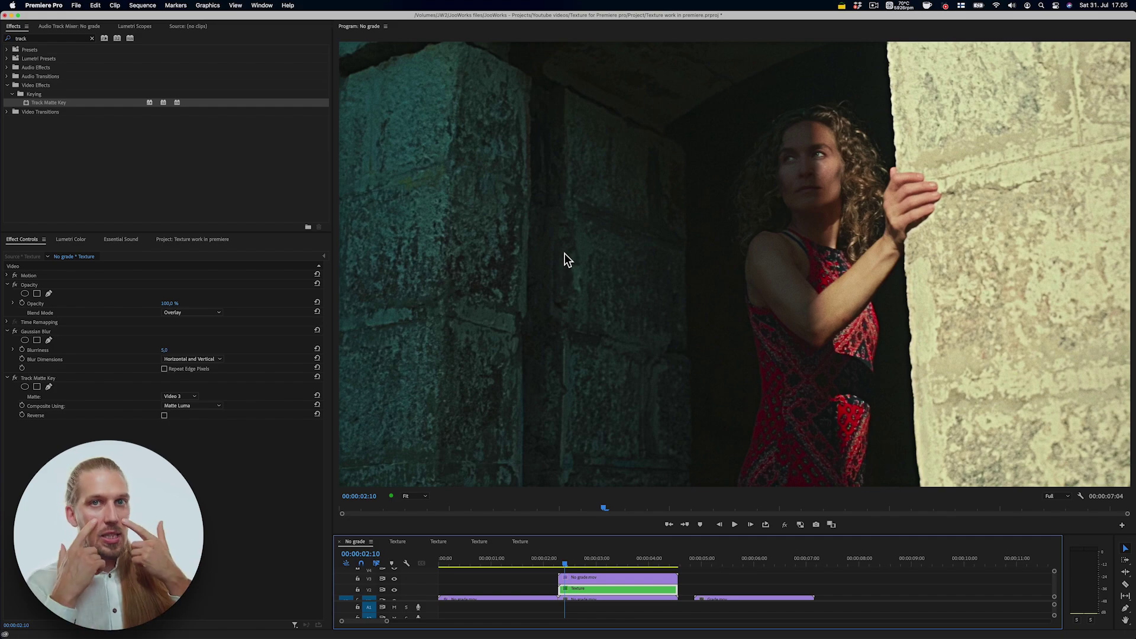
left_click(394, 578)
left_click(394, 577)
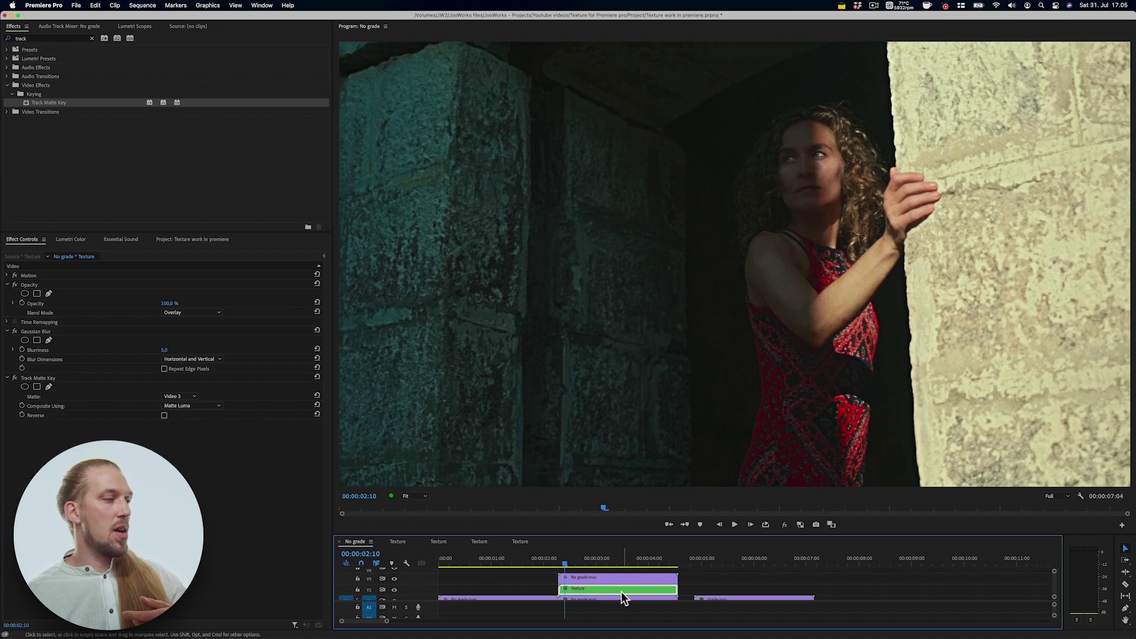
- Add an elliptical opacity mask to the Texture clip and stretch it wide and downward across the woman
left_click(24, 294)
left_click_drag(740, 237, 832, 152)
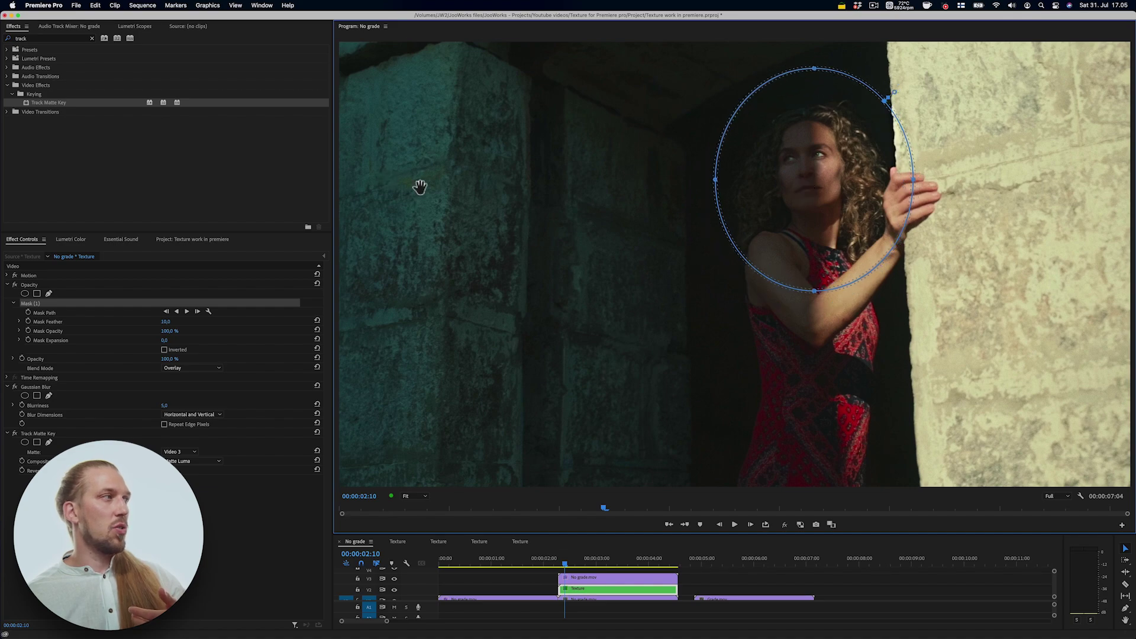
left_click_drag(420, 187, 460, 195)
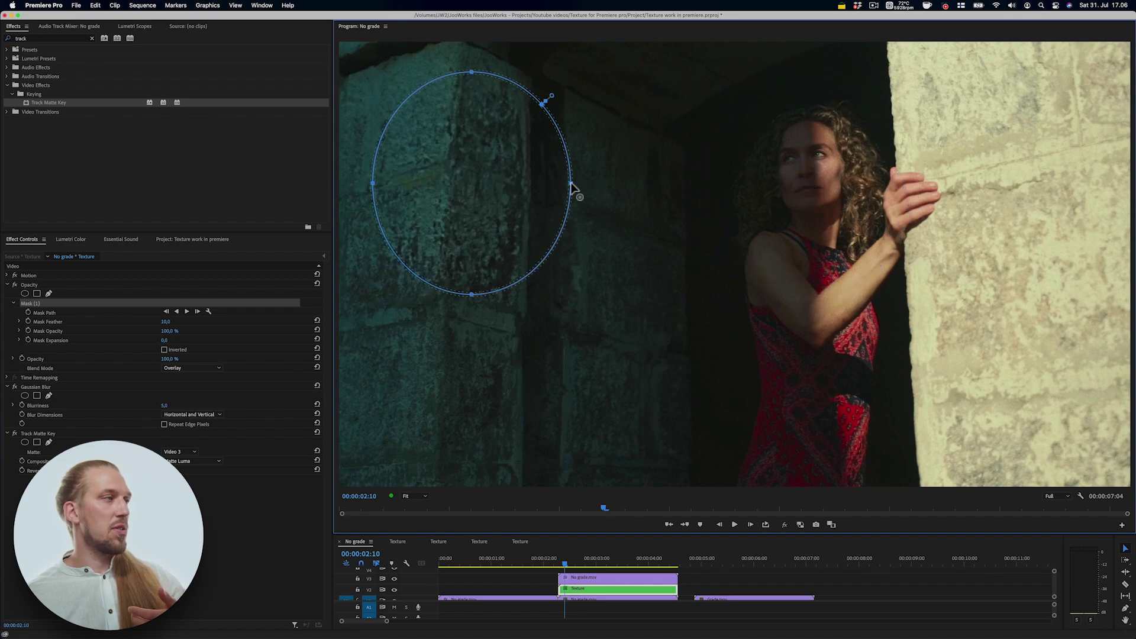
left_click_drag(572, 186, 972, 224)
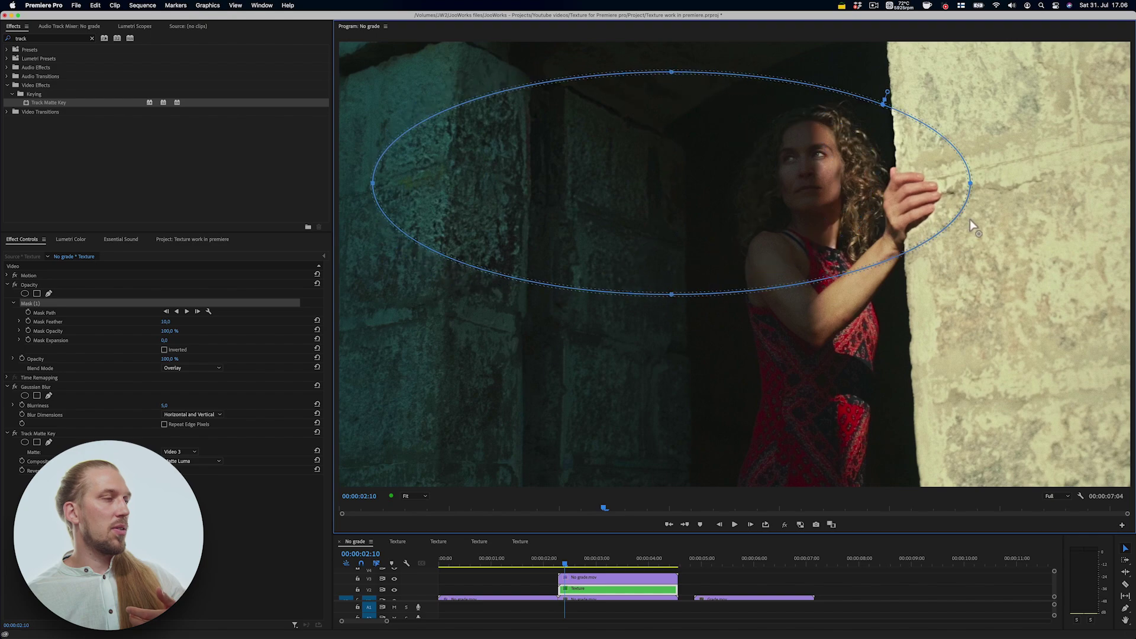
left_click_drag(675, 296, 673, 360)
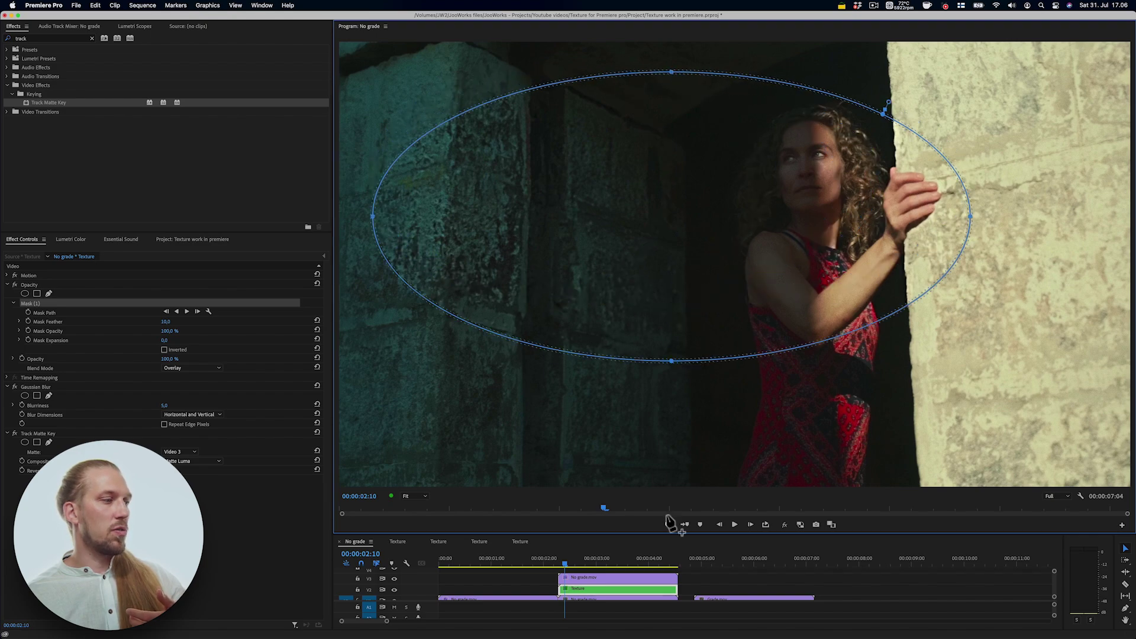
left_click(580, 579)
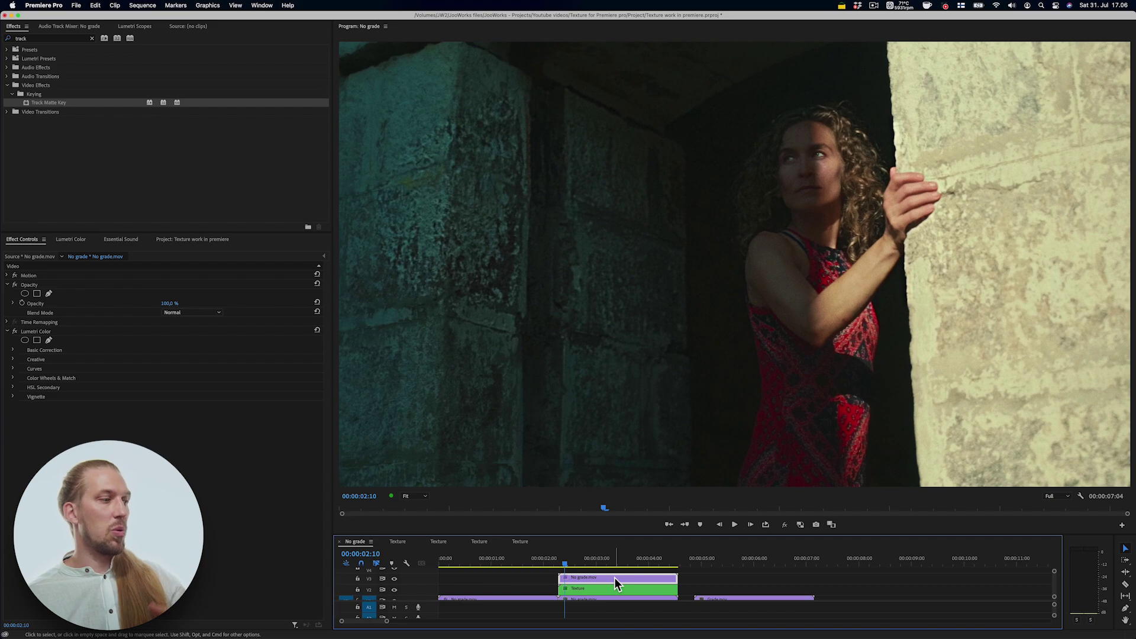
scroll(591, 574, "down", 1)
- Delete the Texture clip's elliptical Mask (1) and collapse the second RGB Curves effect
left_click(583, 582)
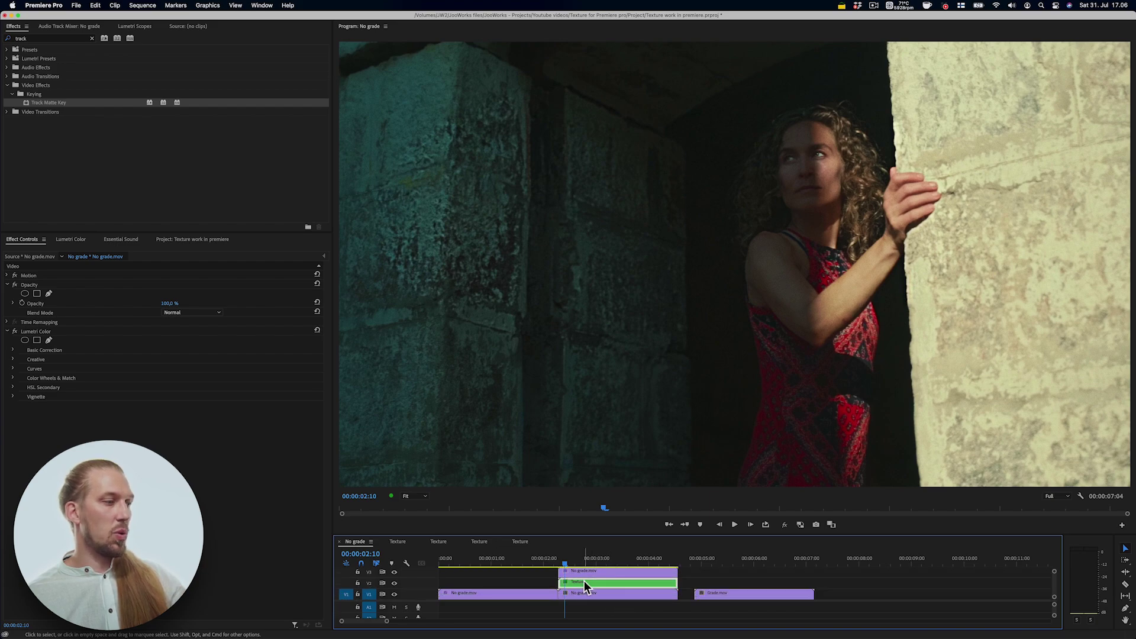
left_click(33, 304)
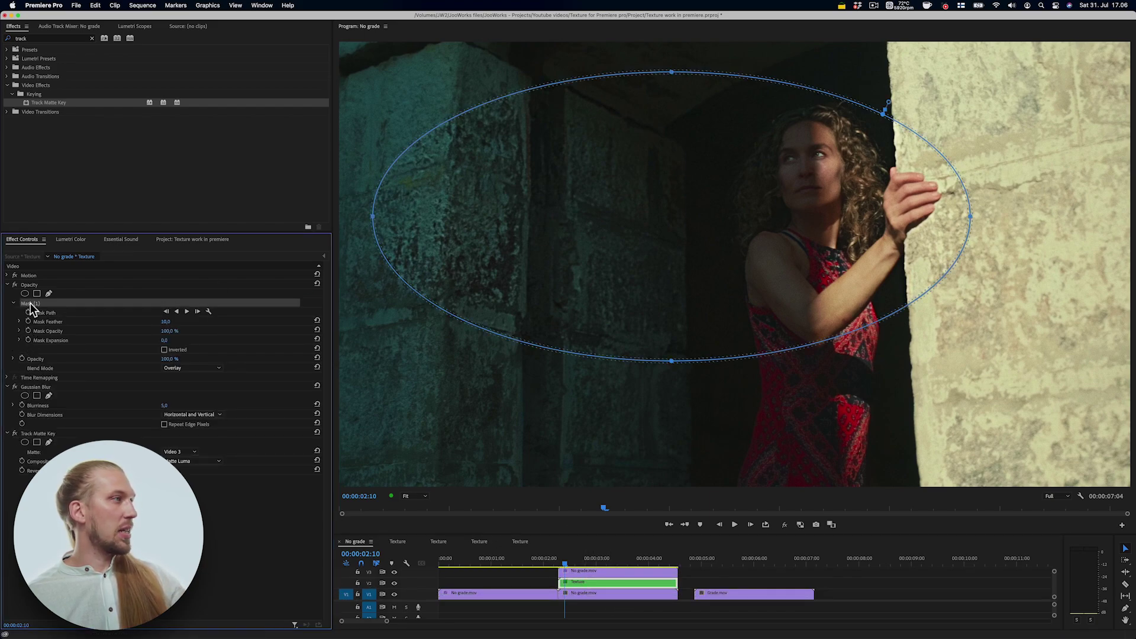
key("Delete")
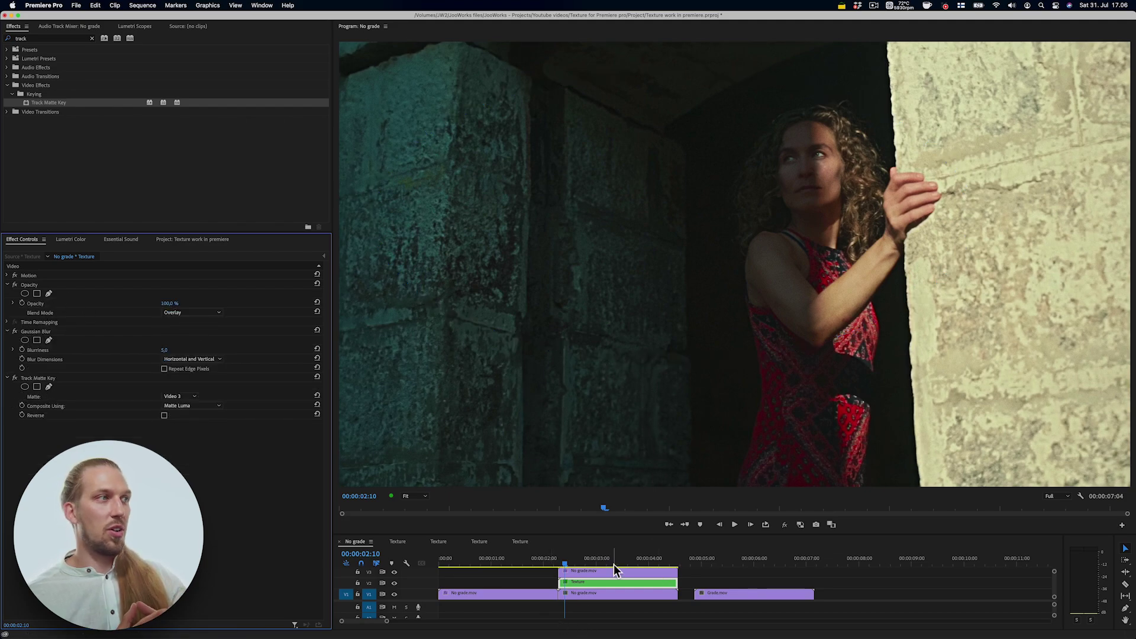
left_click(449, 561)
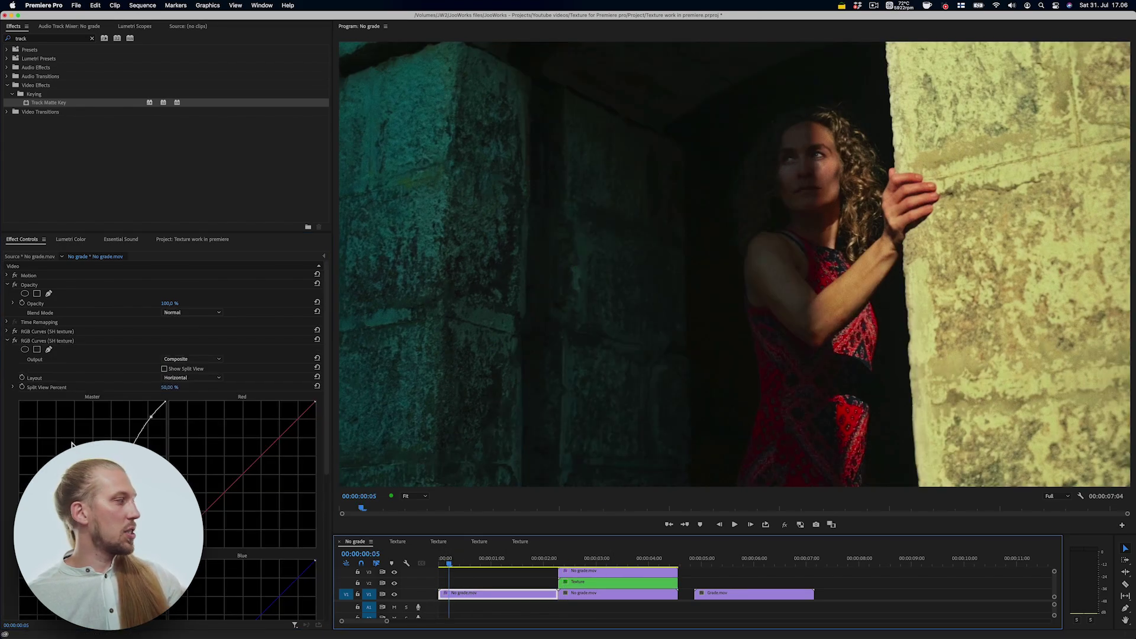
left_click(7, 341)
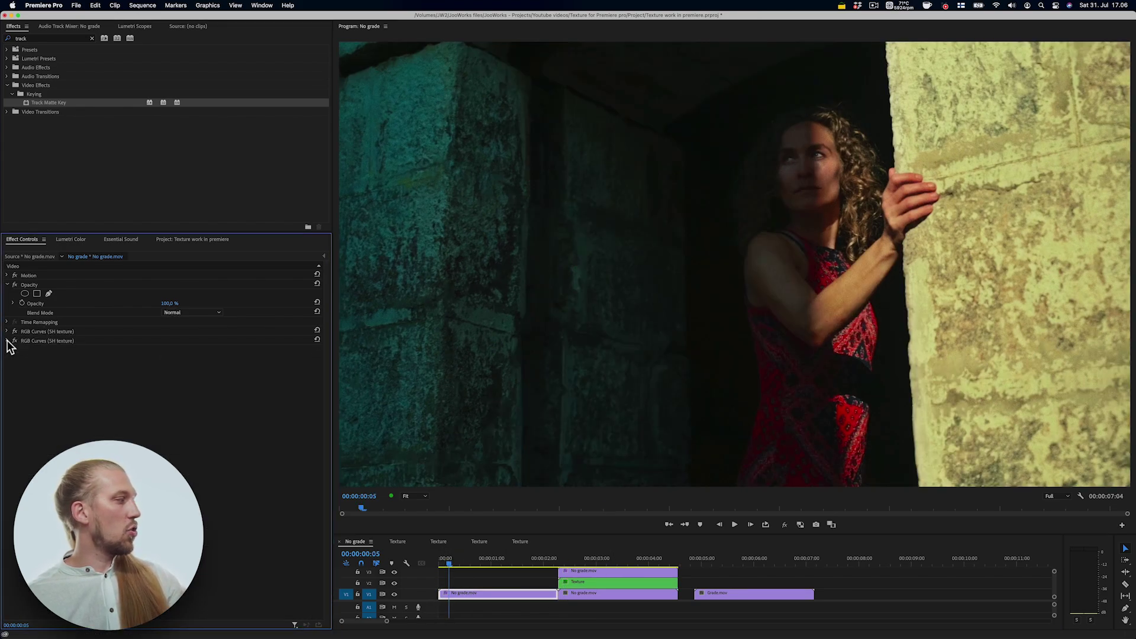
- Compare the result by toggling Global FX Mute and the Video 3 track at 00:00:02:19
left_click(786, 525)
left_click(786, 525)
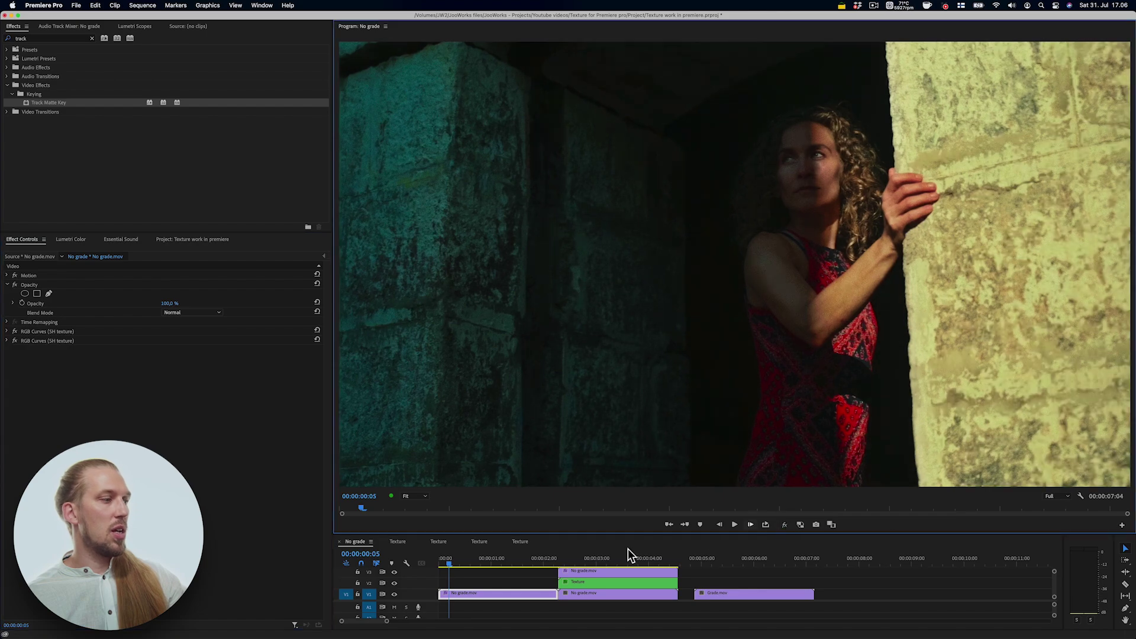
left_click(585, 558)
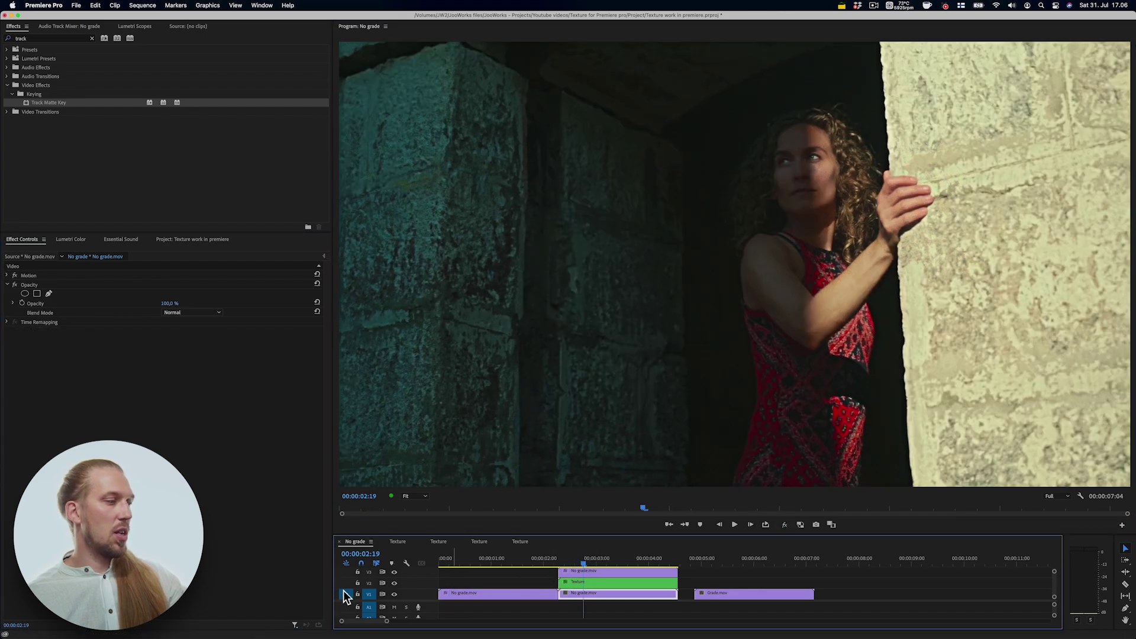
left_click(395, 572)
left_click(394, 572)
left_click(394, 572)
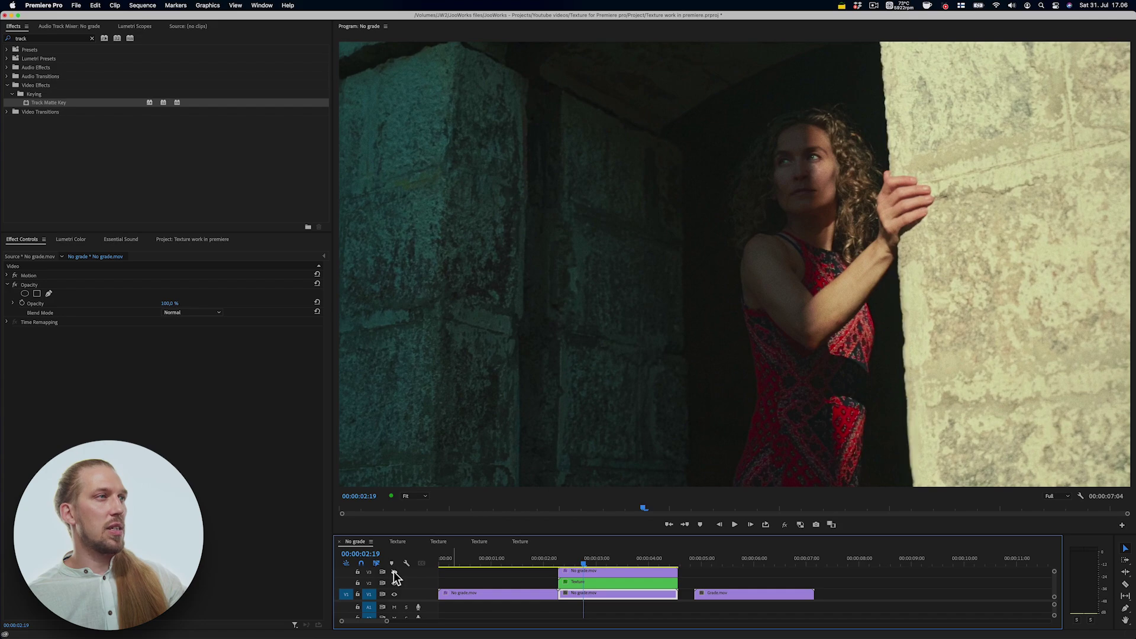
left_click(395, 572)
left_click(394, 572)
left_click(395, 572)
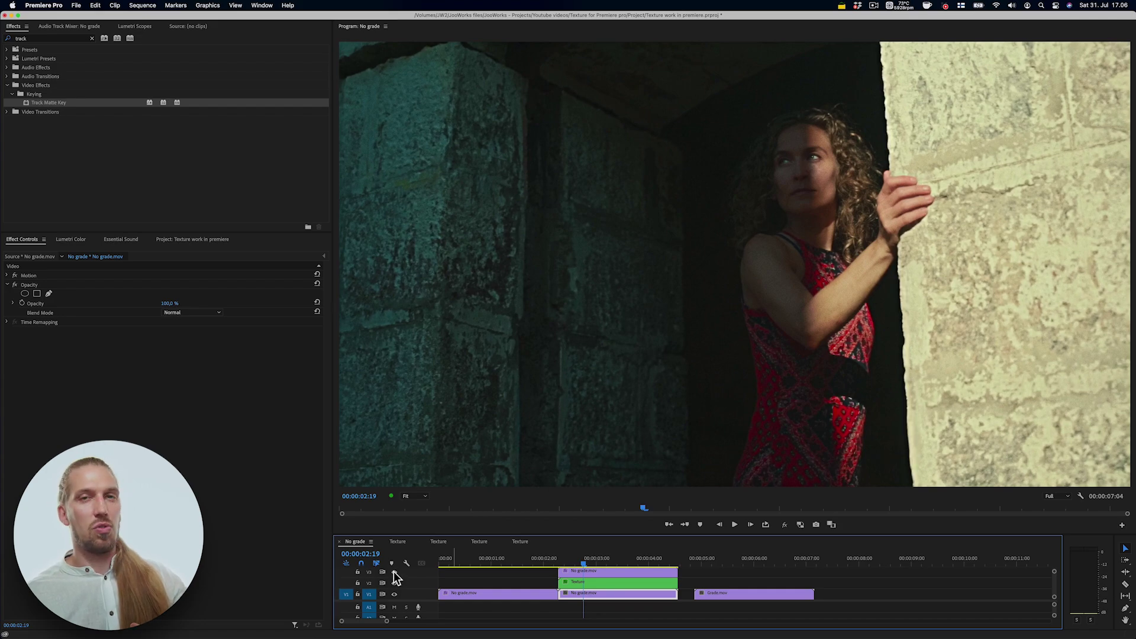